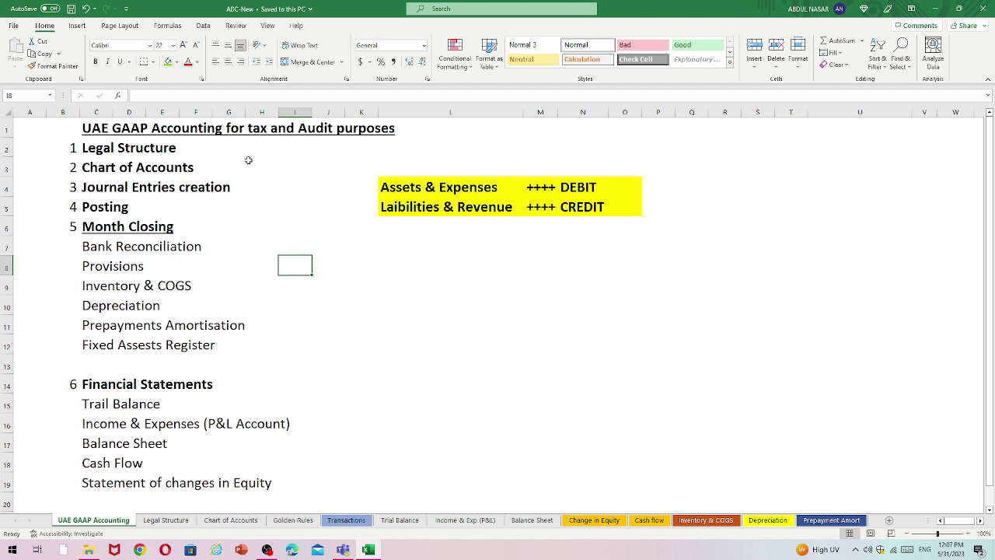
Step: Go through the outline topics from Legal Structure down to Bank Reconciliation on the UAE GAAP Accounting sheet
{"action": "left_click", "coordinate": [112, 154]}
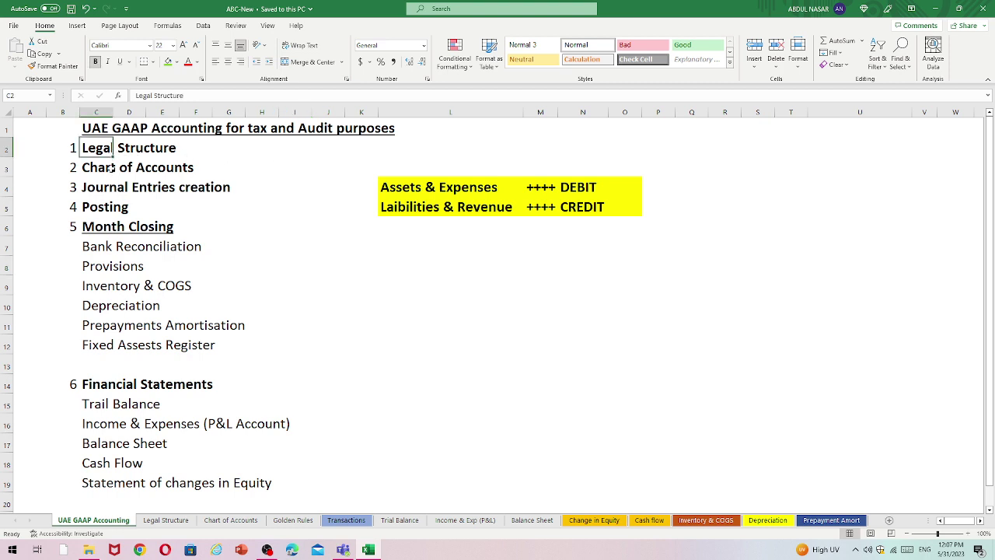
{"action": "left_click", "coordinate": [111, 168]}
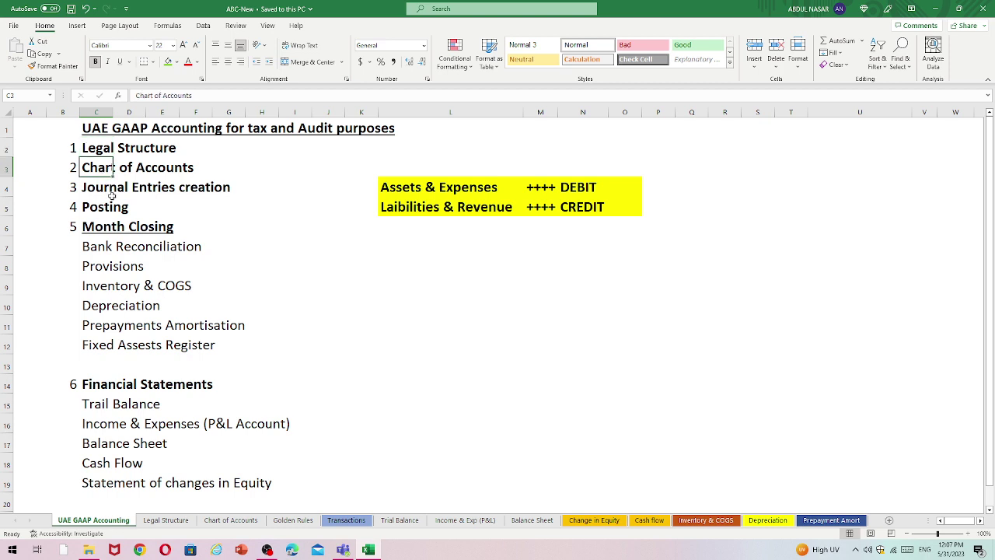
{"action": "left_click", "coordinate": [105, 189]}
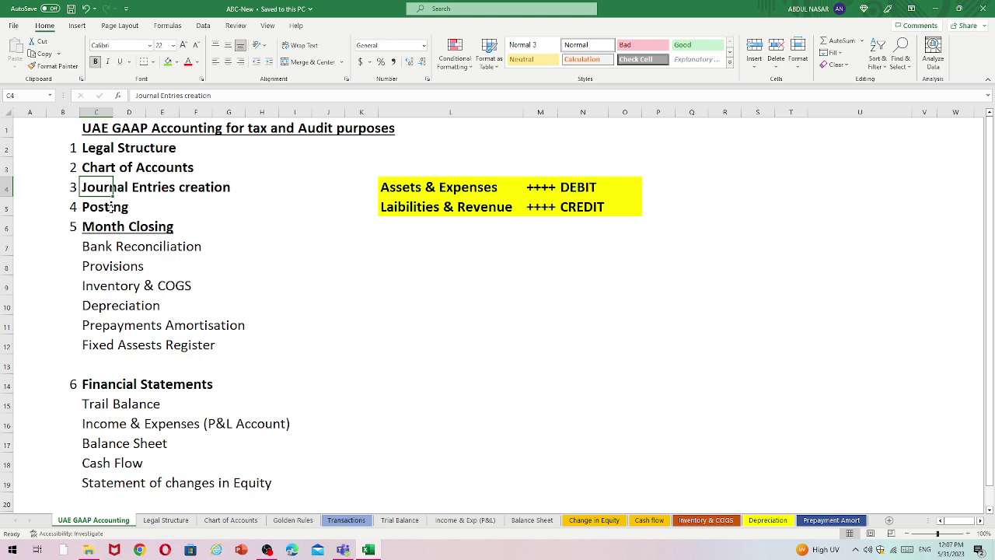
{"action": "left_click", "coordinate": [102, 209]}
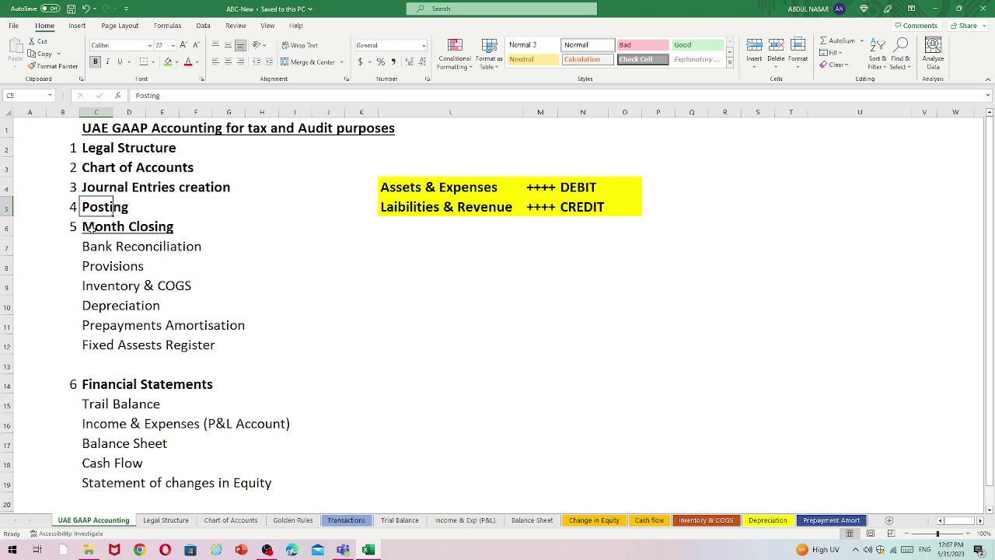
{"action": "left_click_drag", "start_coordinate": [91, 227], "coordinate": [167, 229]}
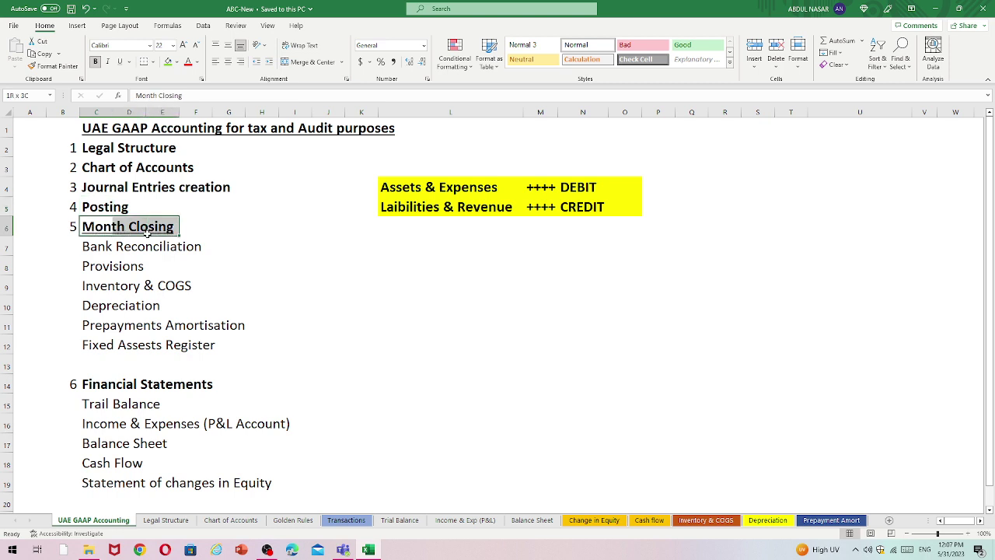
{"action": "left_click", "coordinate": [100, 247]}
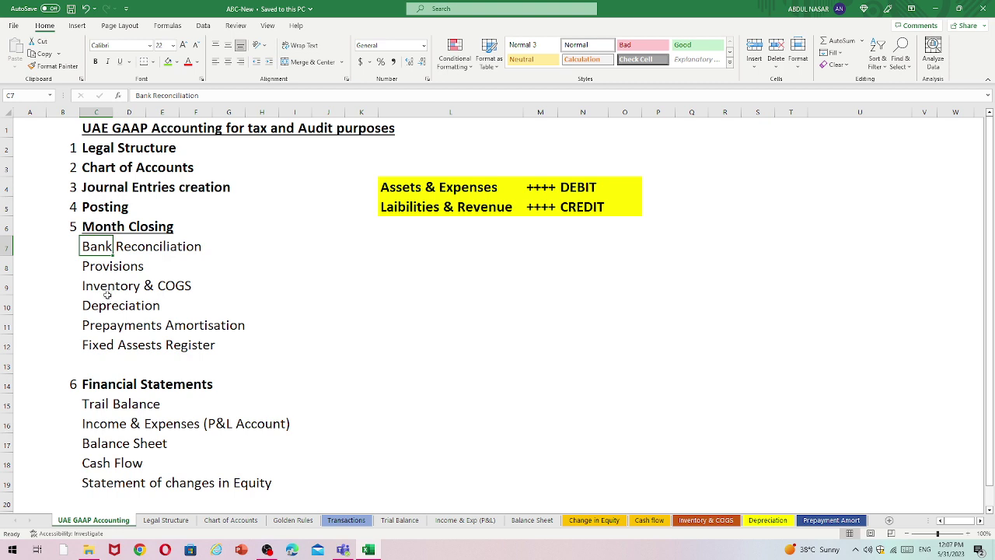
Step: Add "Accruals" in cell C13 as the last Month Closing item, below Fixed Assests Register
{"action": "left_click", "coordinate": [103, 360]}
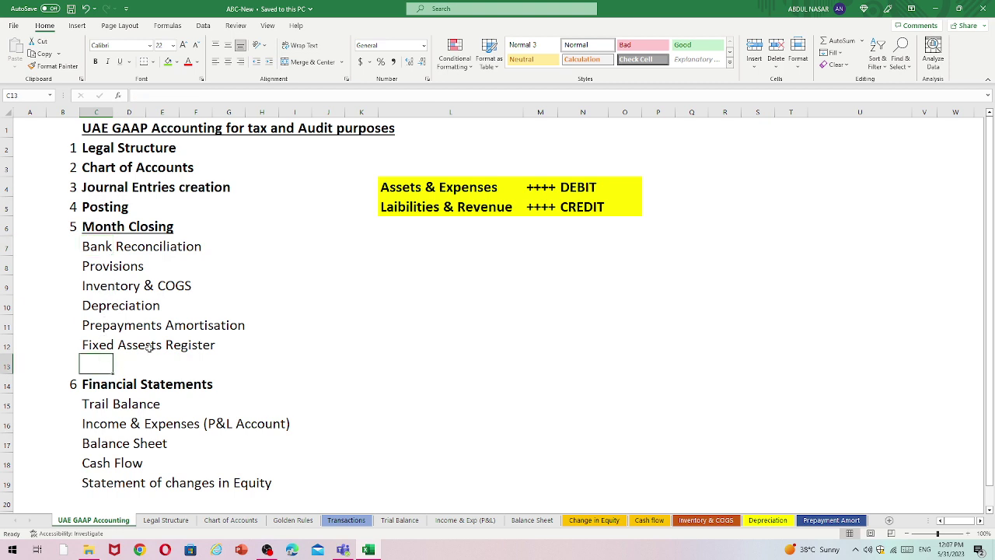
{"action": "type", "text": "Accrua"}
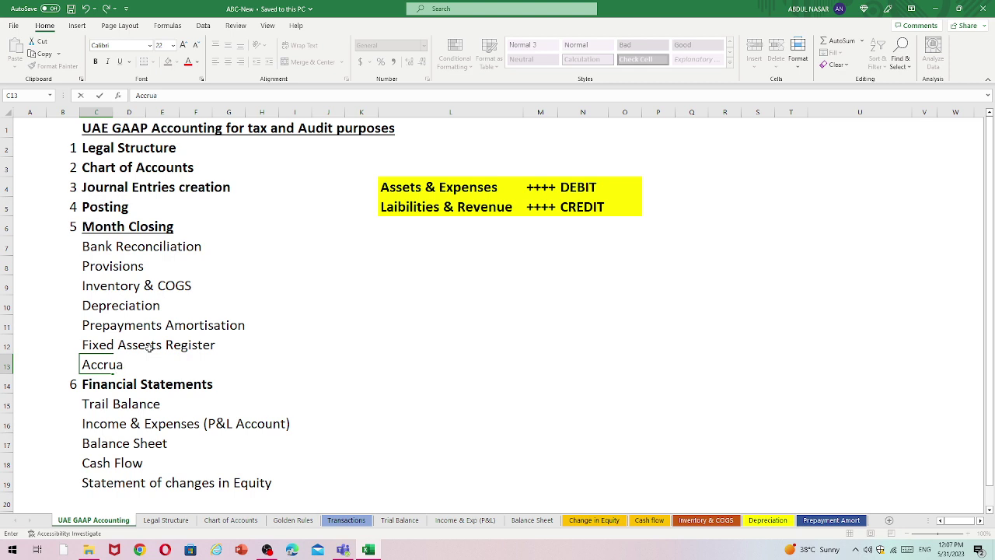
{"action": "type", "text": "ls"}
{"action": "key", "text": "Return"}
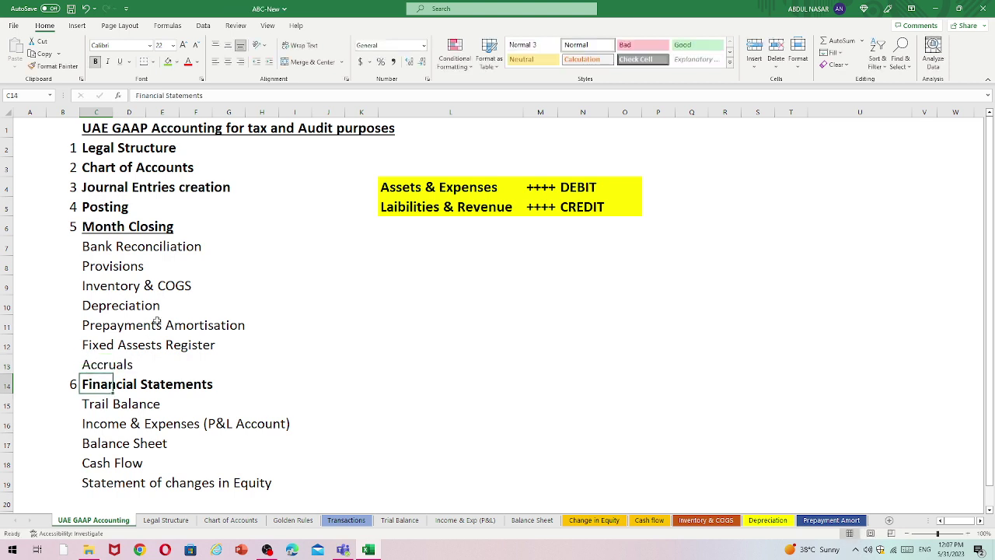
Step: Review the remaining Month Closing items and the complete outline in B2:O19, ending on the Legal Structure topic
{"action": "left_click", "coordinate": [151, 287]}
{"action": "left_click", "coordinate": [94, 308]}
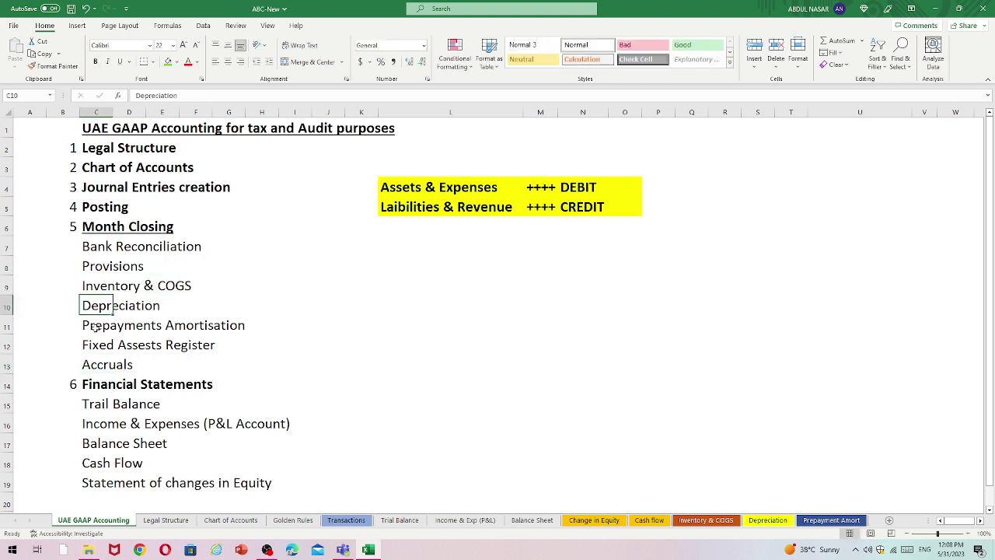
{"action": "left_click", "coordinate": [93, 327]}
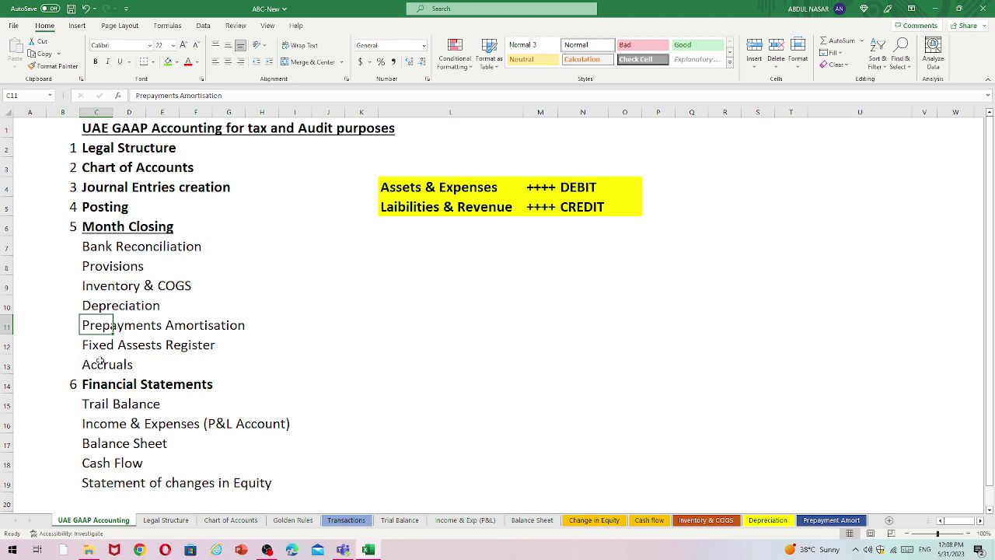
{"action": "left_click", "coordinate": [98, 366]}
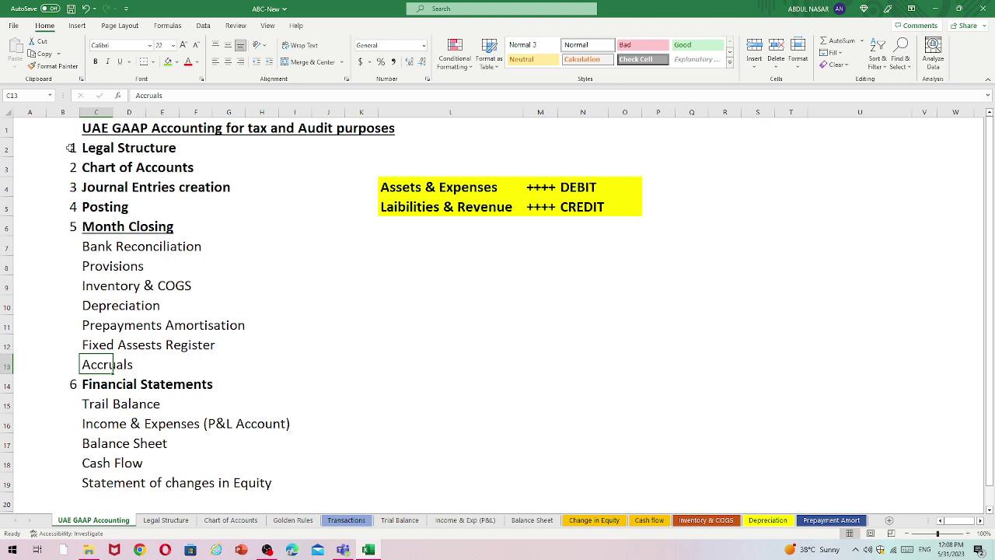
{"action": "mouse_move", "coordinate": [70, 148]}
{"action": "left_mouse_down"}
{"action": "mouse_move", "coordinate": [523, 211]}
{"action": "mouse_move", "coordinate": [631, 253]}
{"action": "mouse_move", "coordinate": [627, 475]}
{"action": "left_mouse_up"}
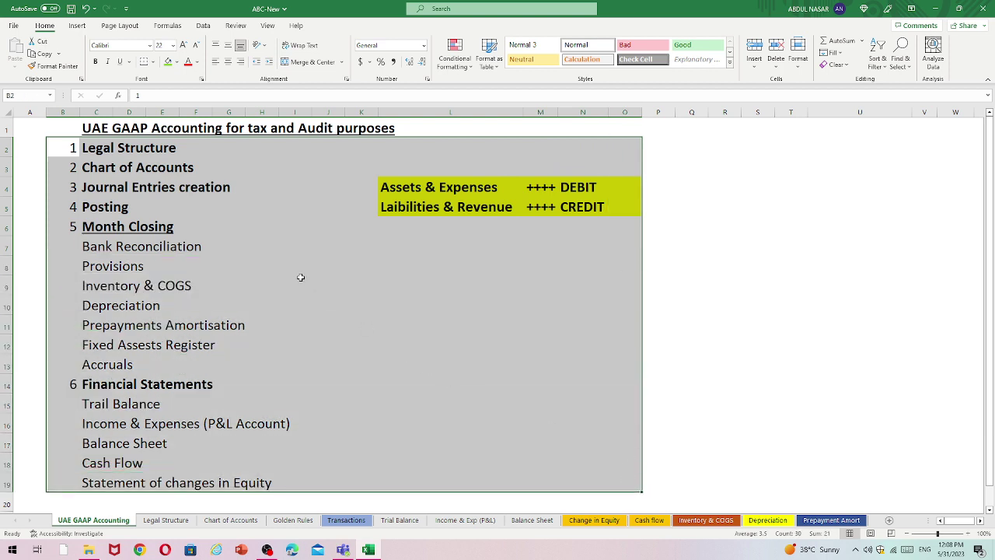
{"action": "left_click", "coordinate": [245, 258]}
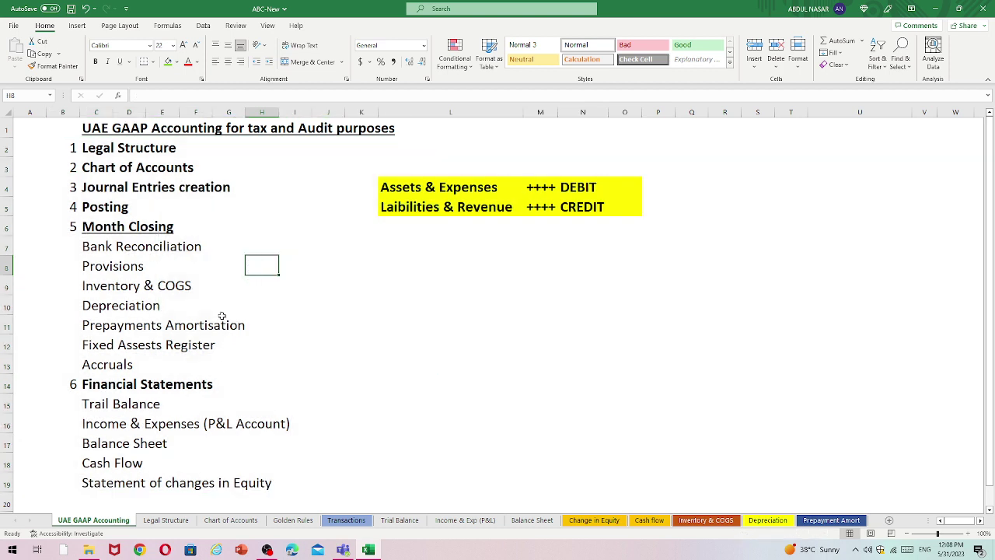
{"action": "left_click", "coordinate": [110, 150]}
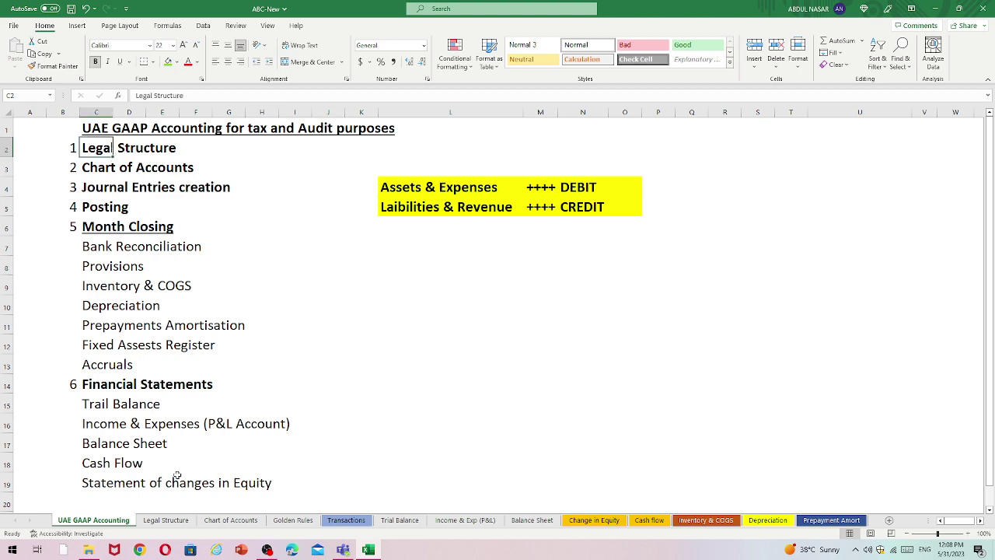
Step: Open the Legal Structure sheet and read the definition of a company in row 2
{"action": "left_click", "coordinate": [174, 520]}
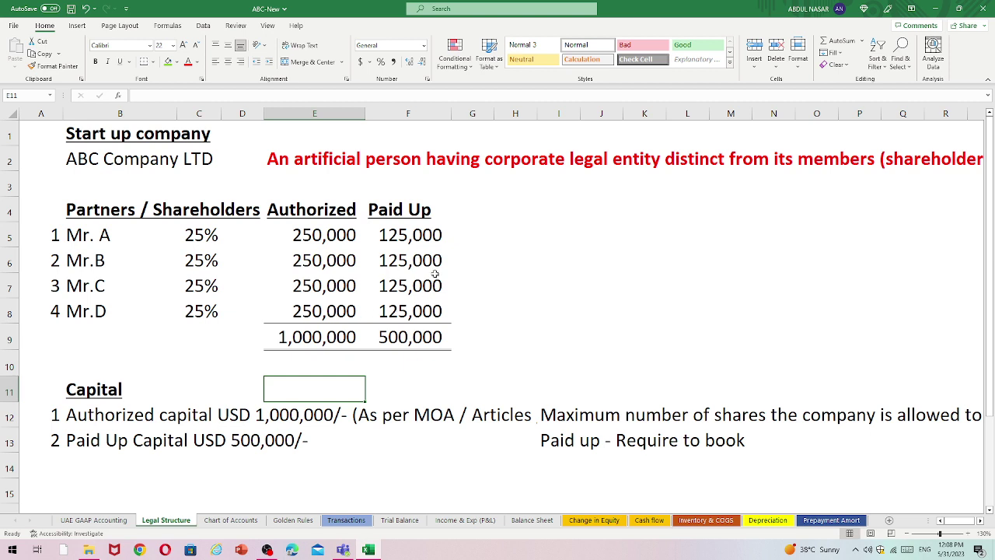
{"action": "left_click", "coordinate": [517, 161]}
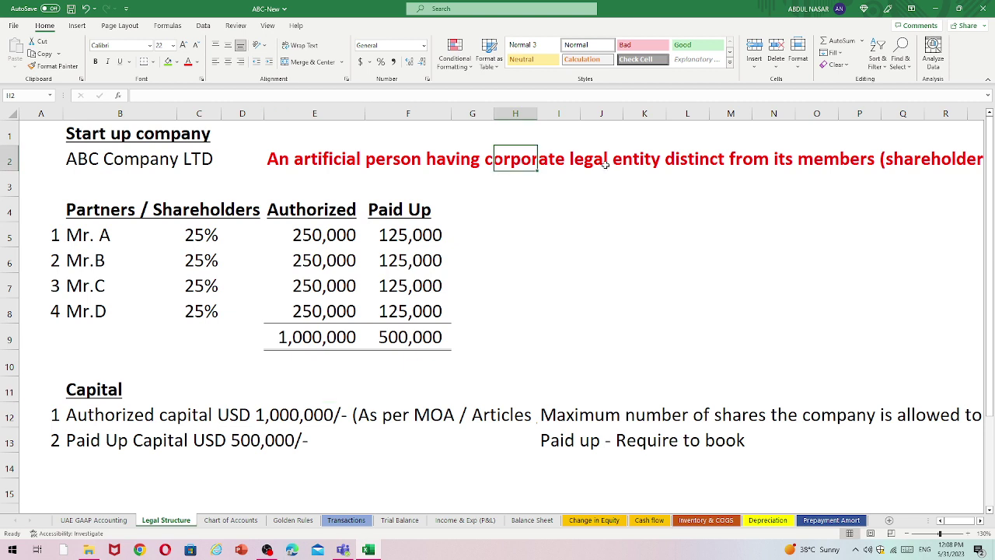
{"action": "left_click_drag", "start_coordinate": [303, 159], "coordinate": [915, 169]}
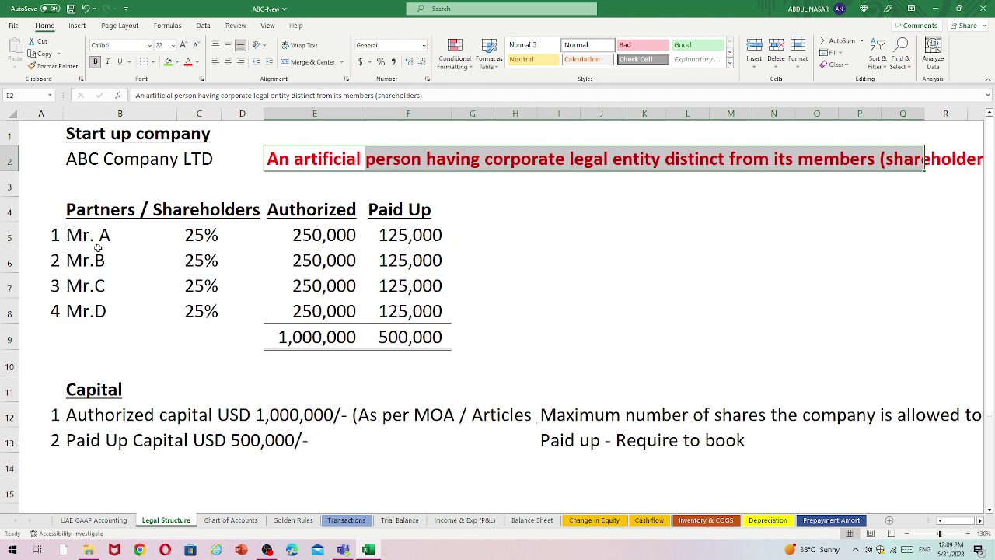
Step: Examine the shareholders, their ownership percentages, the Authorized and Paid Up amounts, and the paid-up capital note and total
{"action": "left_click_drag", "start_coordinate": [81, 237], "coordinate": [74, 308]}
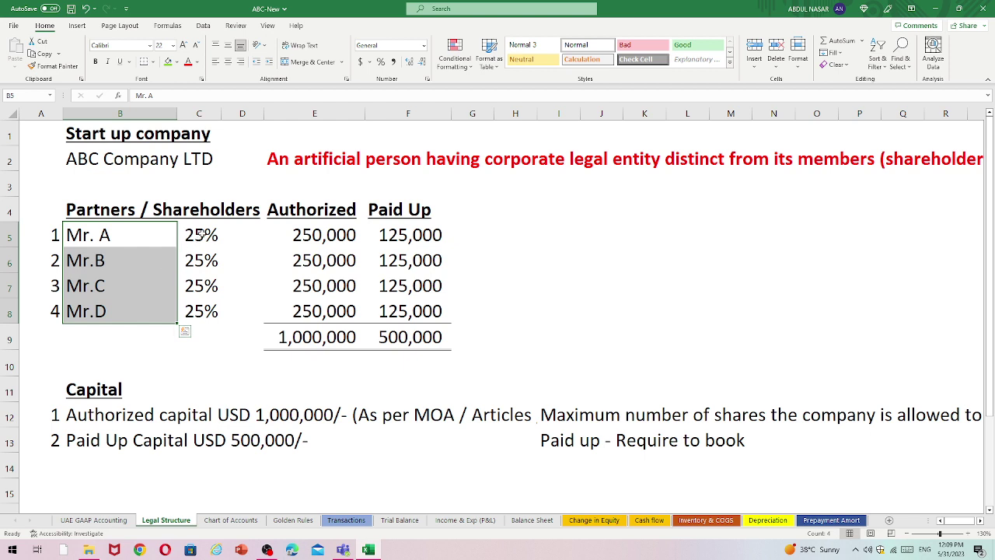
{"action": "left_click_drag", "start_coordinate": [202, 233], "coordinate": [200, 309]}
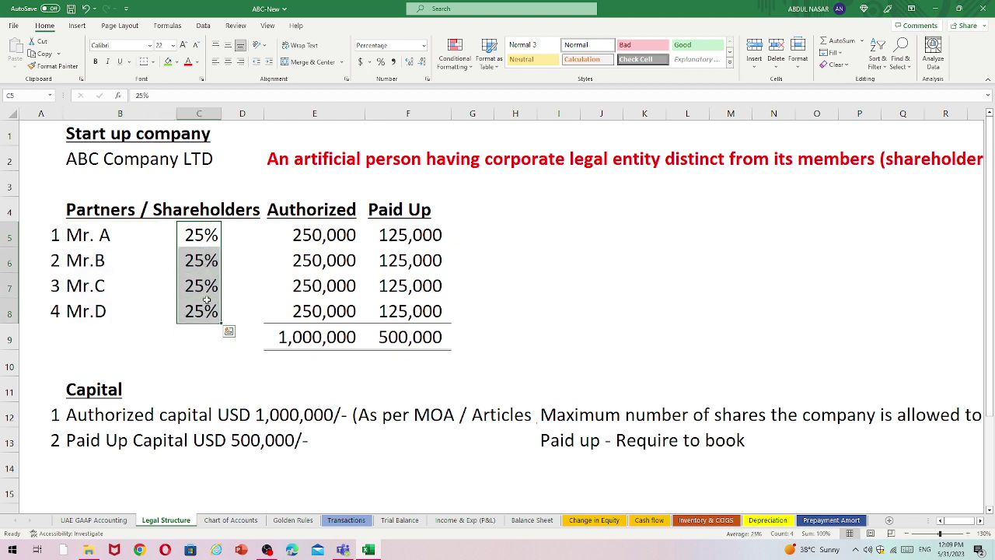
{"action": "left_click_drag", "start_coordinate": [324, 237], "coordinate": [324, 302]}
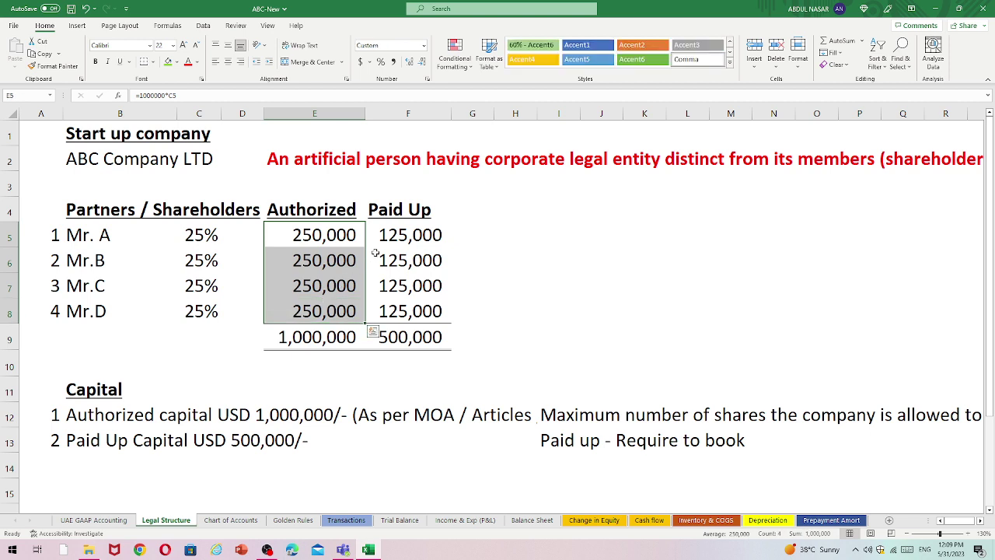
{"action": "left_click_drag", "start_coordinate": [389, 237], "coordinate": [393, 312]}
{"action": "left_click", "coordinate": [314, 220]}
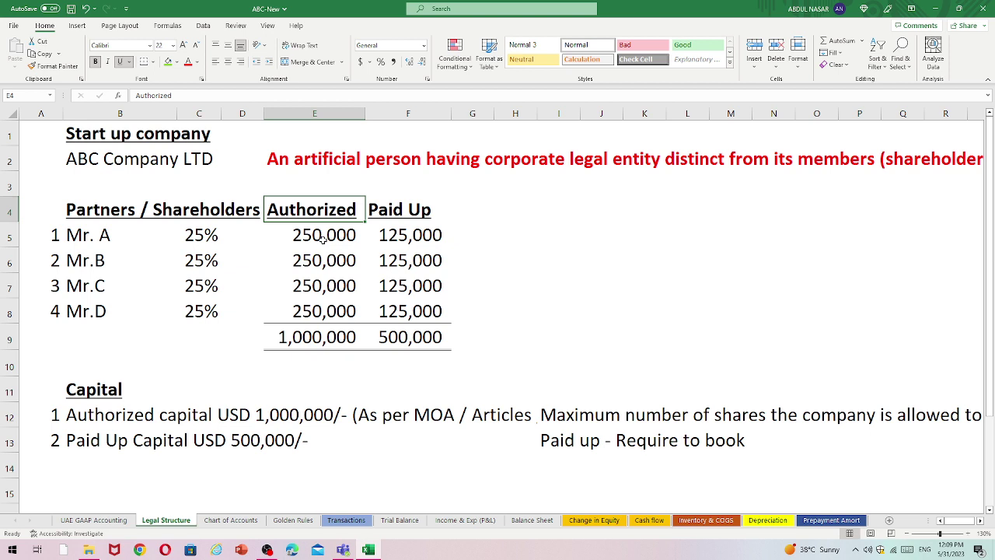
{"action": "left_click", "coordinate": [393, 214]}
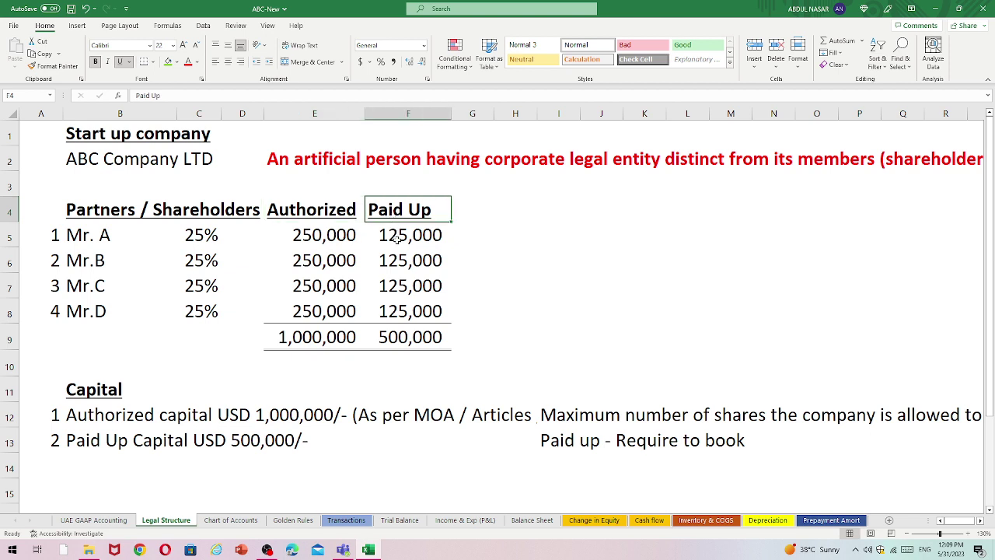
{"action": "left_click_drag", "start_coordinate": [398, 241], "coordinate": [398, 303]}
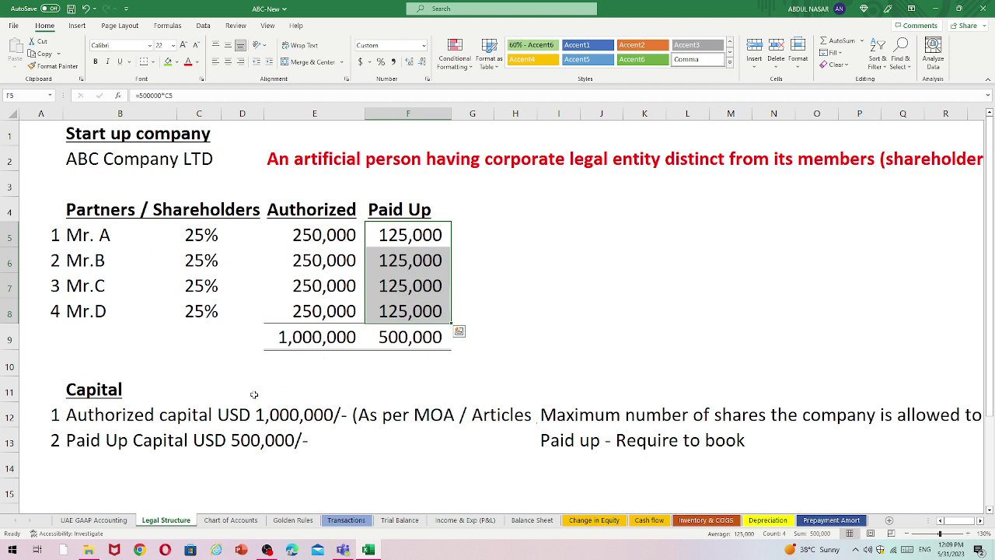
{"action": "left_click", "coordinate": [110, 444]}
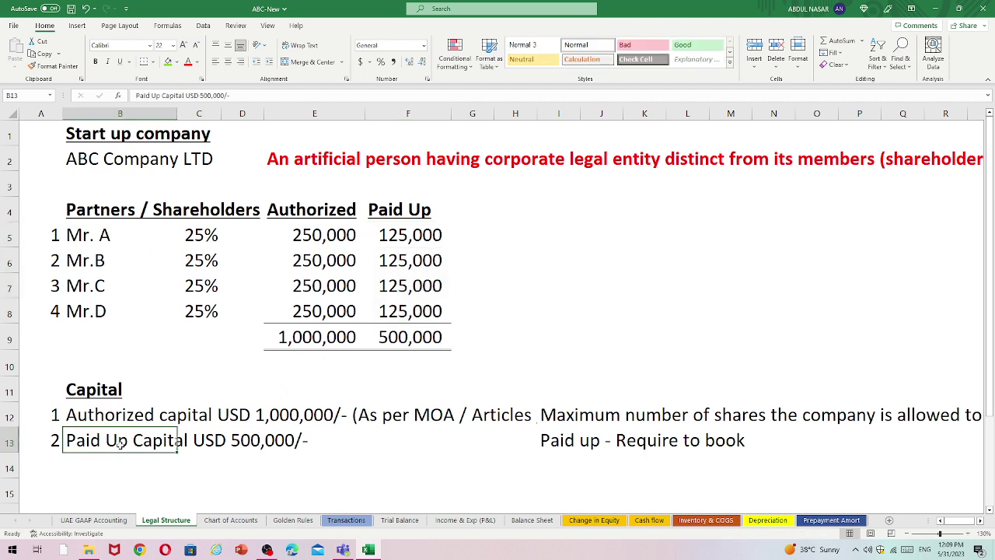
{"action": "left_click", "coordinate": [407, 338]}
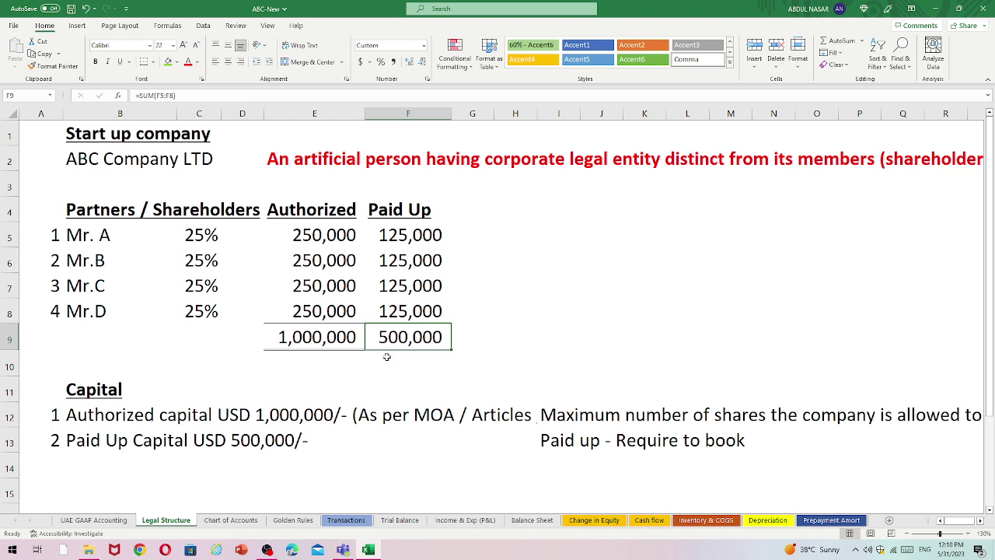
Step: Return to the UAE GAAP Accounting outline, select its second topic, and open the Chart of Accounts sheet
{"action": "left_click", "coordinate": [108, 520]}
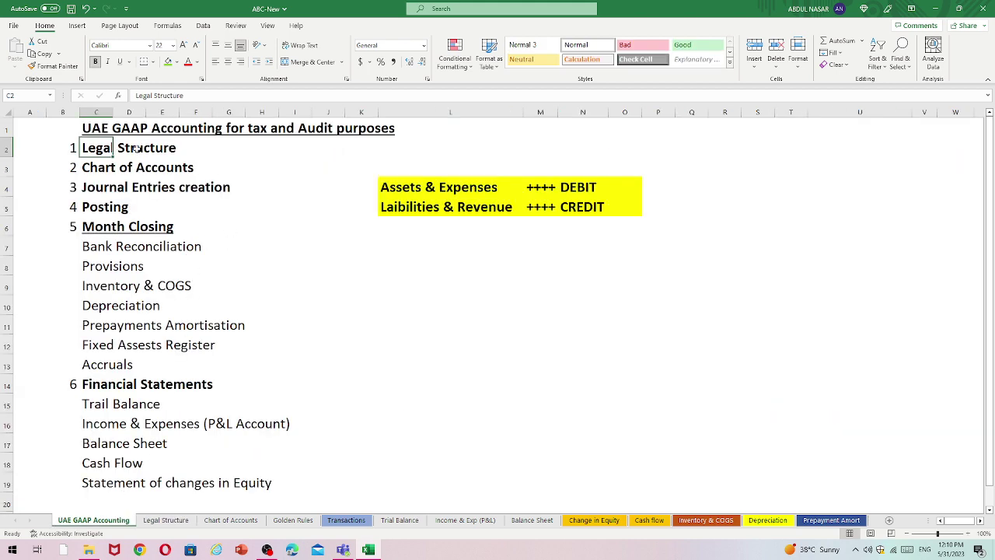
{"action": "left_click", "coordinate": [100, 167]}
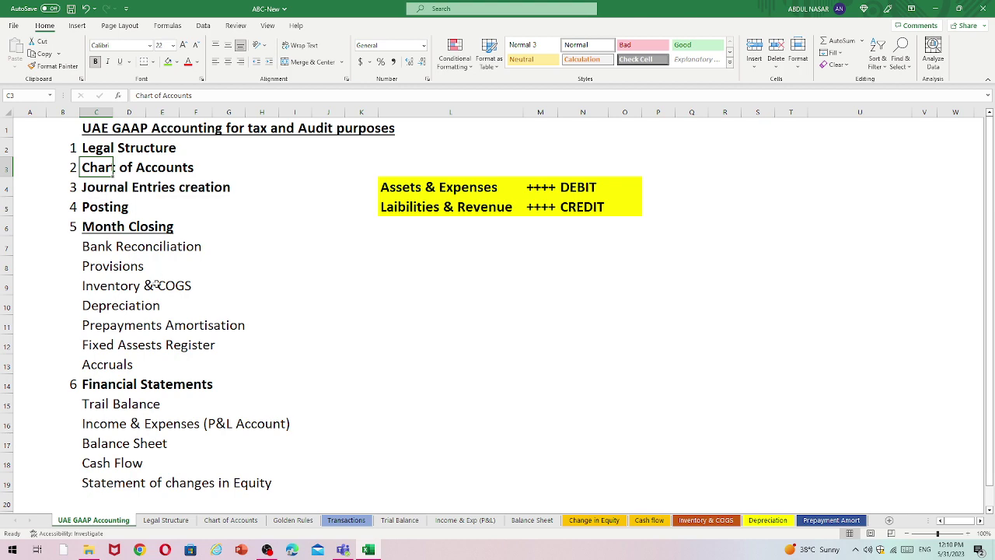
{"action": "left_click", "coordinate": [225, 522]}
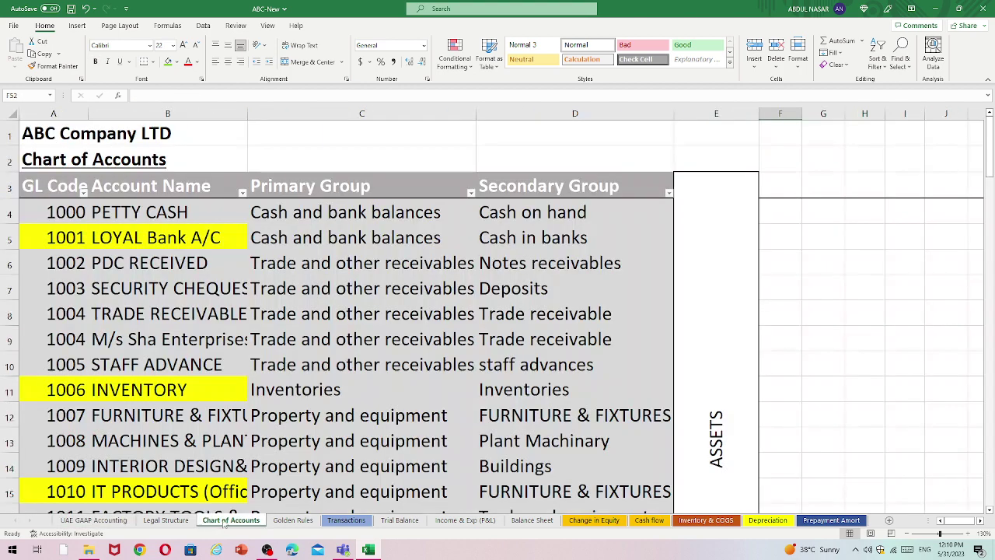
Step: Widen the Account Name column slightly and the Primary Group column to about 50.86
{"action": "left_click", "coordinate": [205, 113]}
{"action": "left_click_drag", "start_coordinate": [248, 113], "coordinate": [272, 114]}
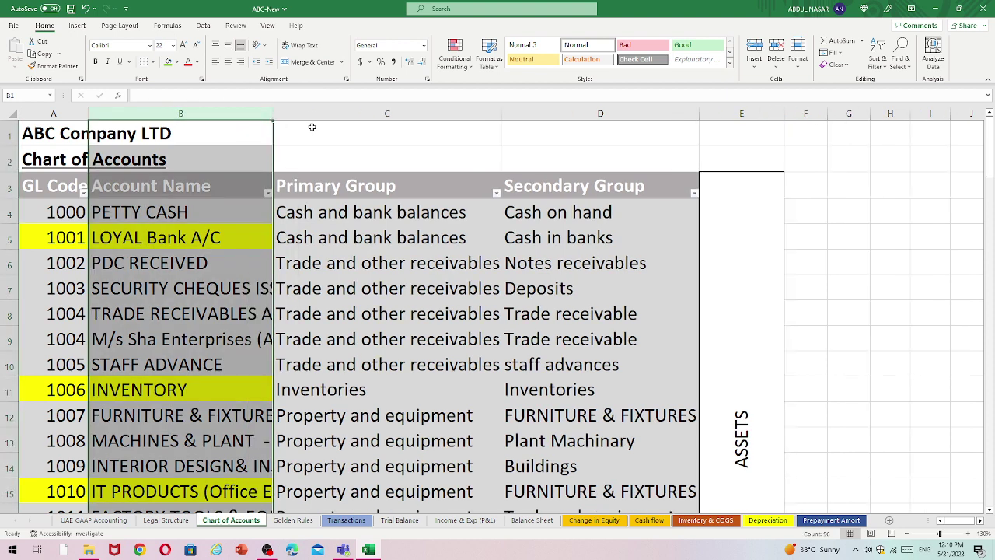
{"action": "left_click", "coordinate": [467, 114]}
{"action": "left_click_drag", "start_coordinate": [495, 113], "coordinate": [515, 113]}
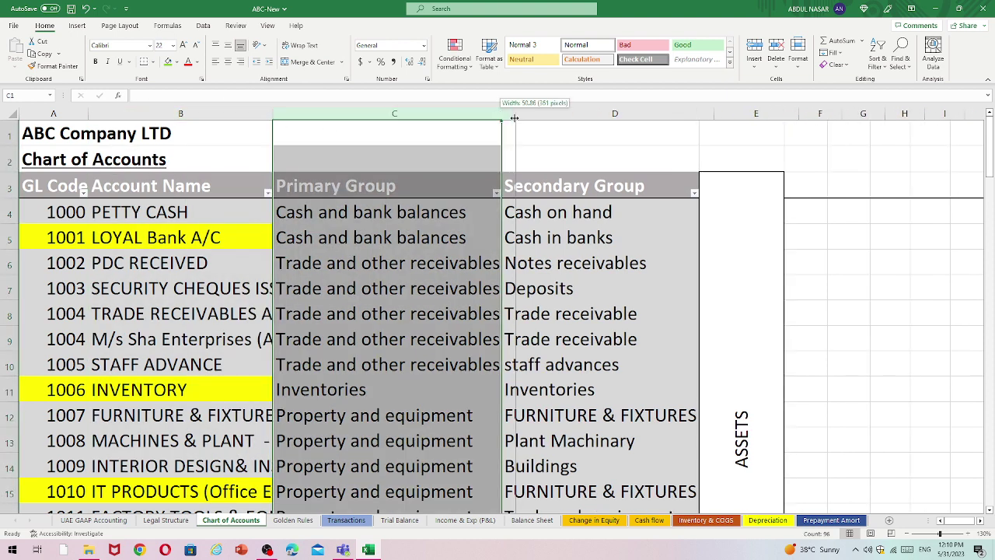
Step: Examine the chart of accounts' primary and secondary groups, GL codes from 1000 onward, and the ASSETS section
{"action": "left_click", "coordinate": [354, 288]}
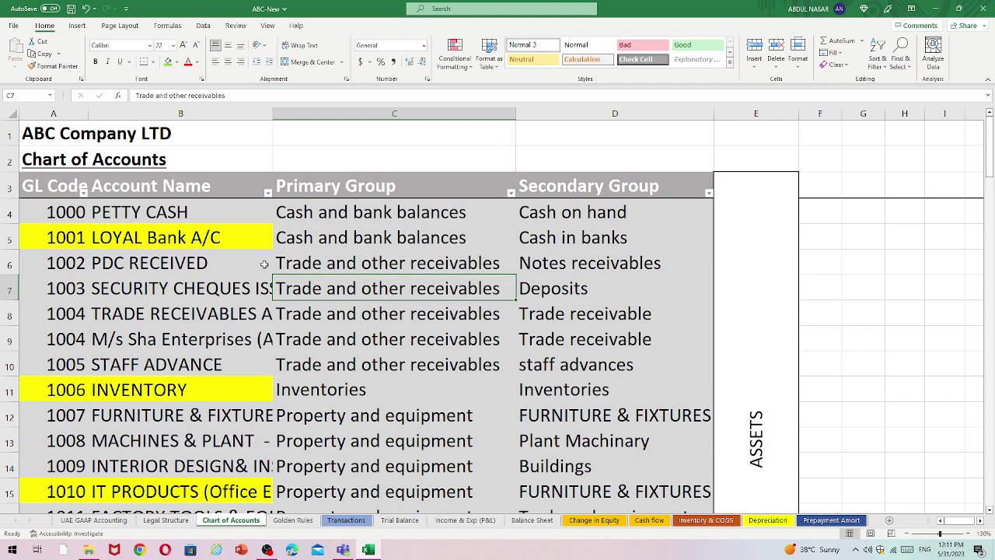
{"action": "left_click", "coordinate": [38, 139]}
{"action": "left_click", "coordinate": [536, 313]}
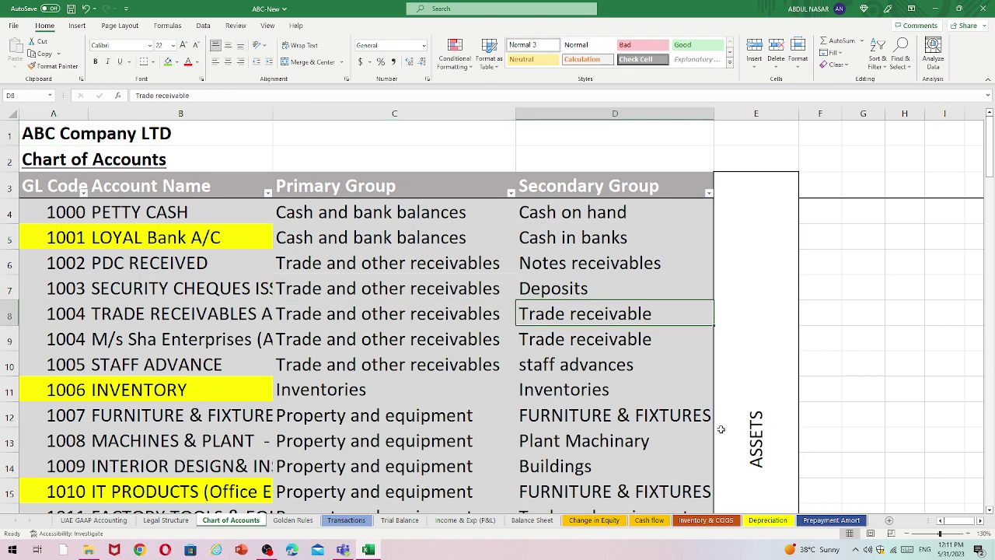
{"action": "left_click", "coordinate": [766, 411]}
{"action": "left_click_drag", "start_coordinate": [63, 213], "coordinate": [76, 364]}
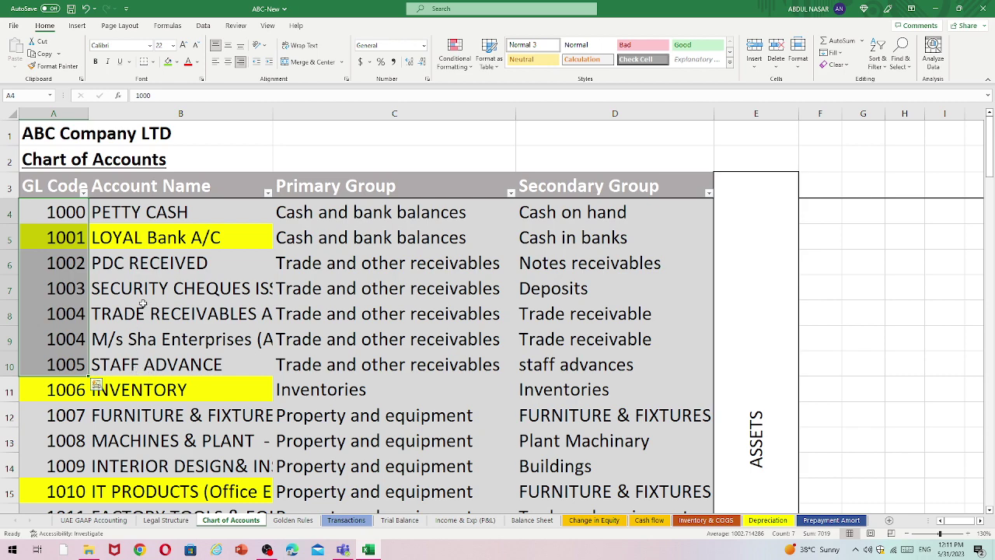
{"action": "left_click", "coordinate": [765, 432]}
{"action": "scroll", "coordinate": [753, 435], "scroll_direction": "down", "scroll_amount": 6}
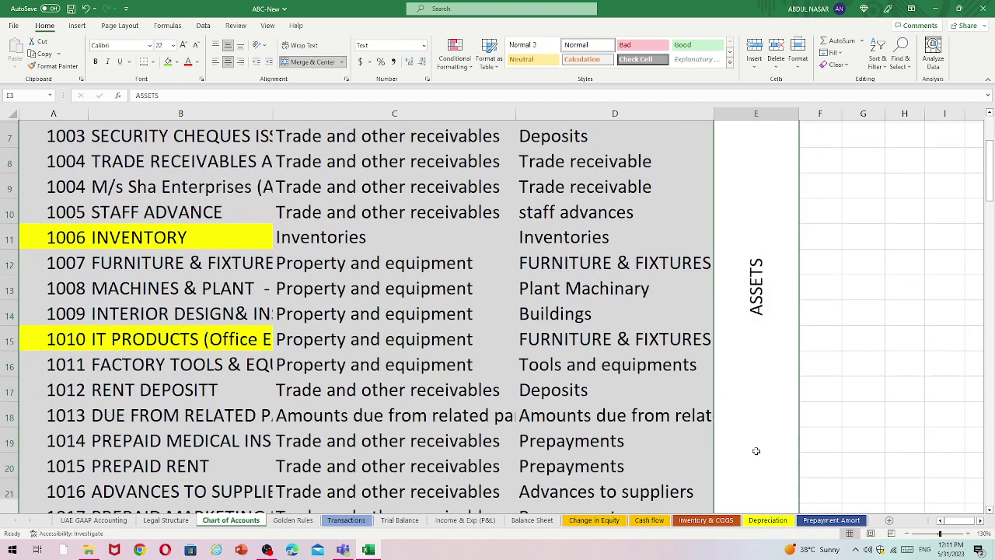
Step: Examine the liabilities, Capital, REVENUE and EXPENSES sections of the chart of accounts, selecting each section's label
{"action": "scroll", "coordinate": [756, 436], "scroll_direction": "down", "scroll_amount": 2}
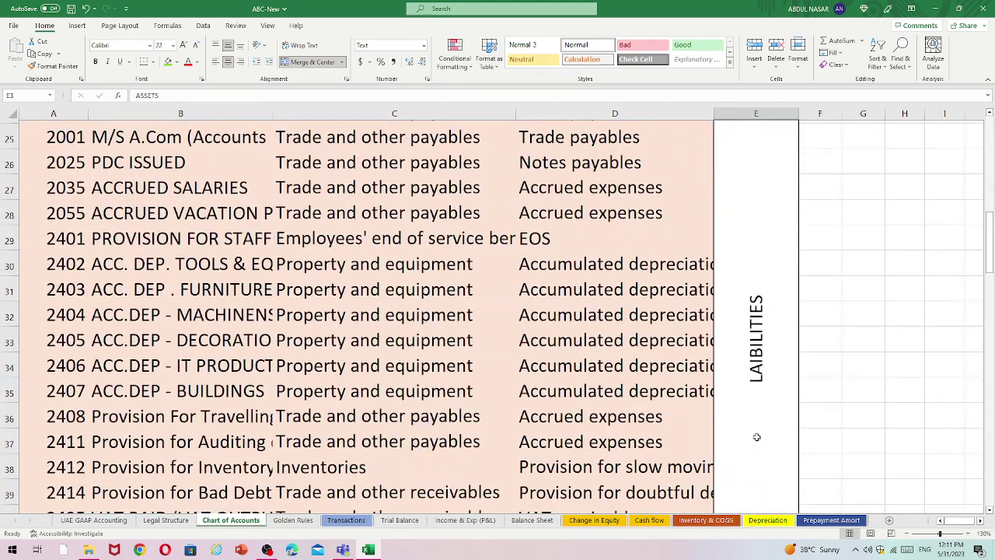
{"action": "left_click", "coordinate": [755, 314]}
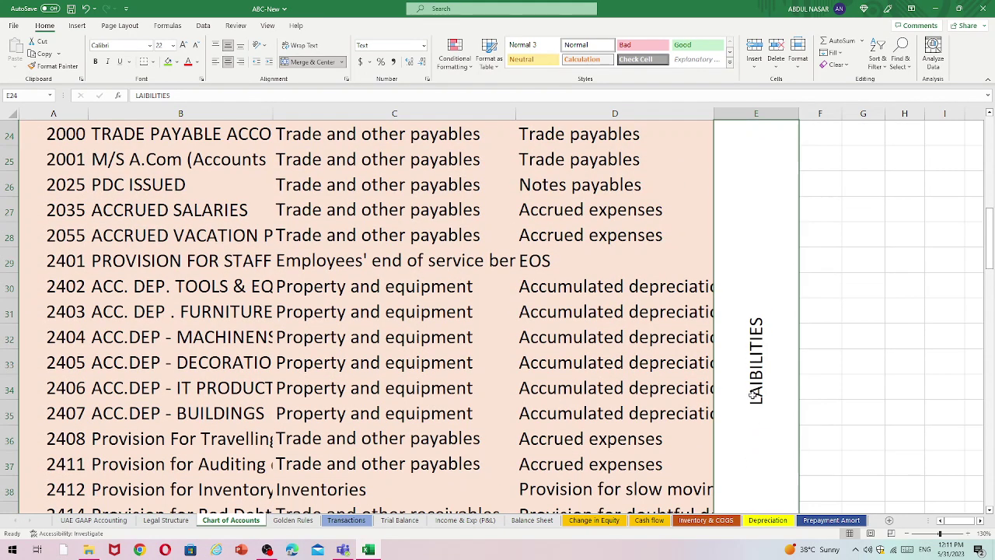
{"action": "scroll", "coordinate": [752, 394], "scroll_direction": "down", "scroll_amount": 6}
{"action": "left_click", "coordinate": [757, 220]}
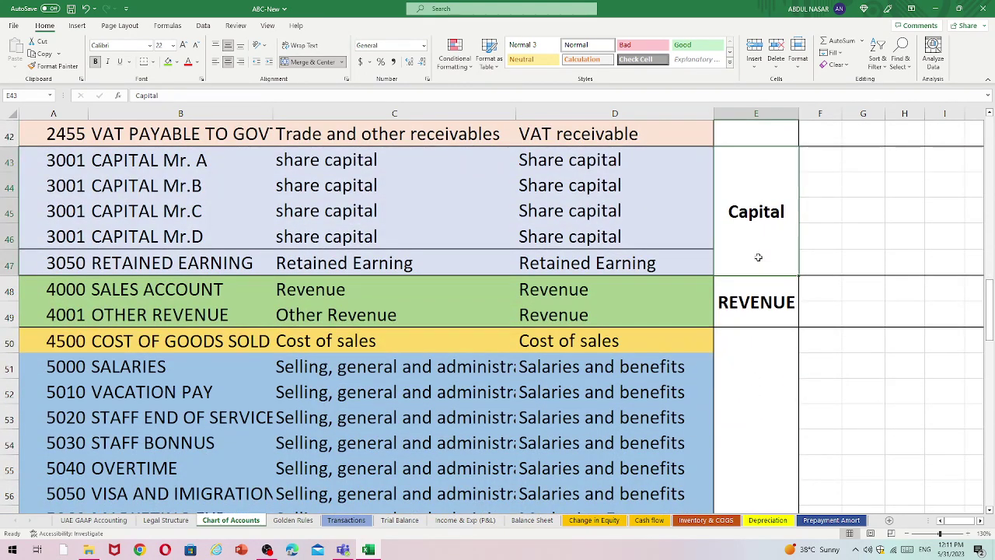
{"action": "left_click", "coordinate": [759, 296]}
{"action": "left_click", "coordinate": [751, 401]}
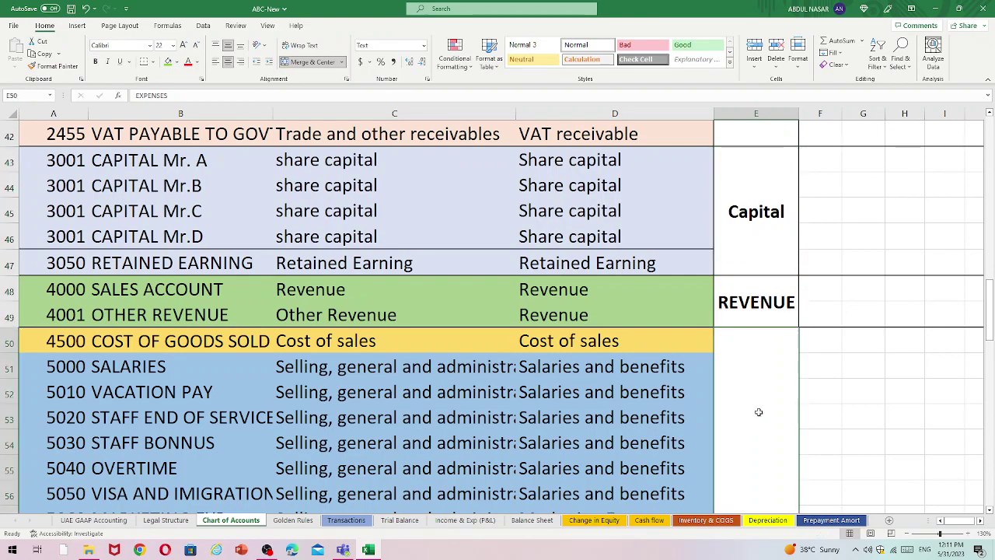
{"action": "scroll", "coordinate": [756, 414], "scroll_direction": "down", "scroll_amount": 8}
{"action": "scroll", "coordinate": [701, 365], "scroll_direction": "up", "scroll_amount": 20}
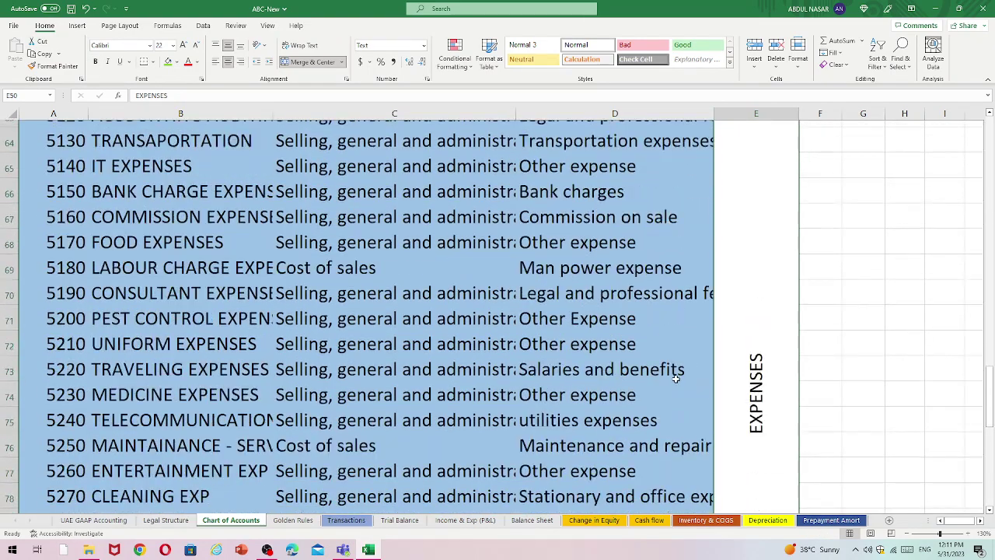
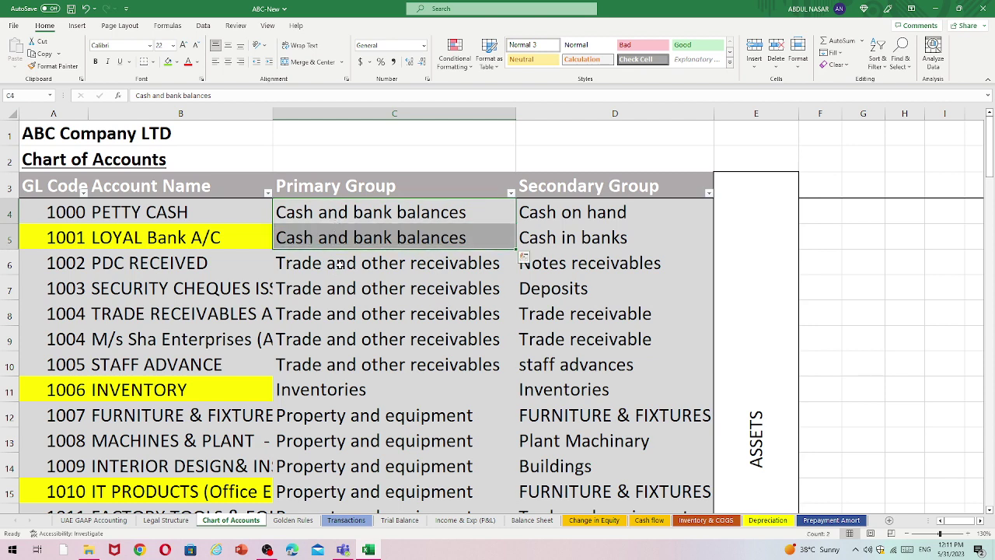
Step: Examine the primary groups of the receivable and inventory accounts, from PDC RECEIVED to INVENTORY
{"action": "left_click", "coordinate": [342, 268]}
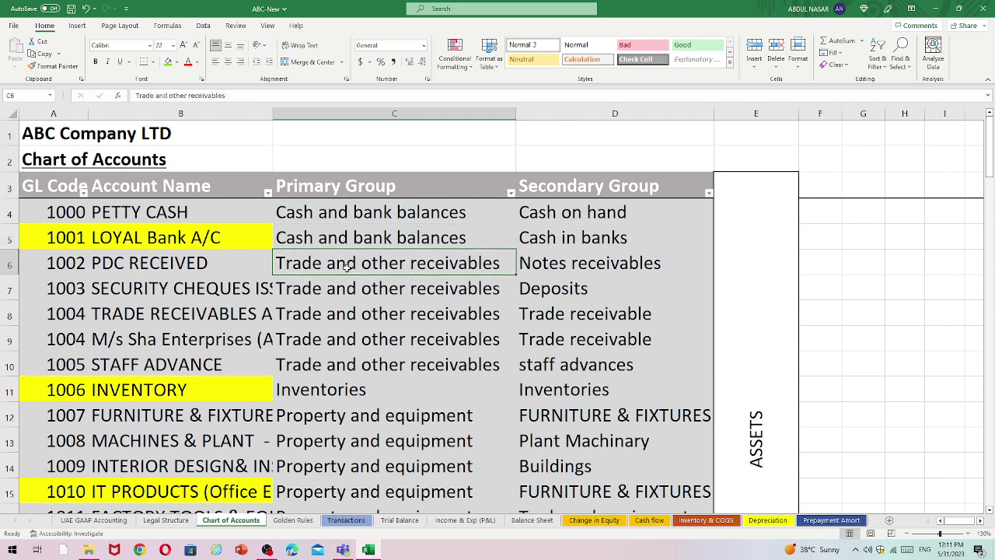
{"action": "left_click", "coordinate": [210, 290]}
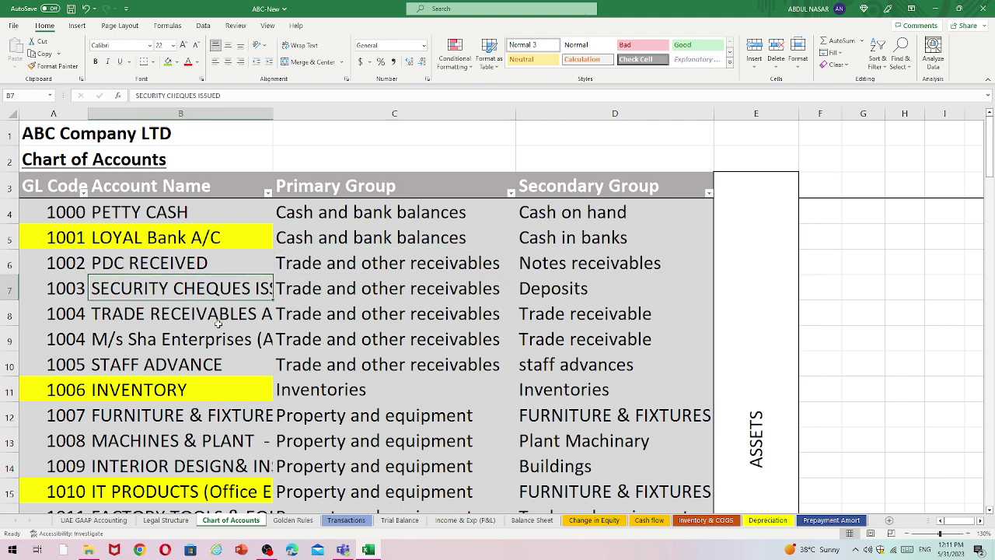
{"action": "left_click", "coordinate": [324, 384]}
{"action": "key", "text": "Up"}
{"action": "key", "text": "Up"}
{"action": "key", "text": "Up"}
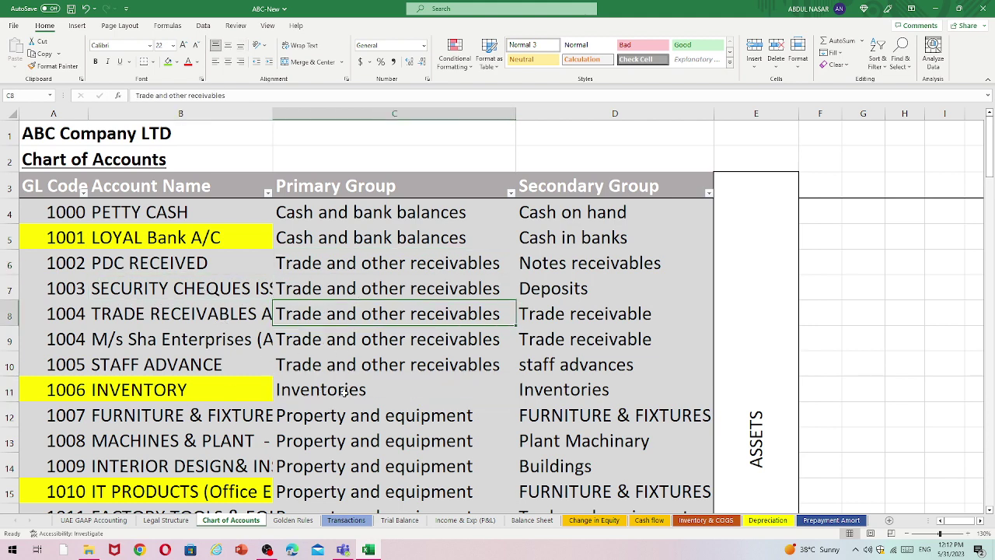
{"action": "left_click", "coordinate": [332, 391]}
Step: Examine the primary groups of the fixed asset accounts 1007 to 1011, the rent deposit and the prepaid marketing account
{"action": "scroll", "coordinate": [397, 390], "scroll_direction": "down", "scroll_amount": 2}
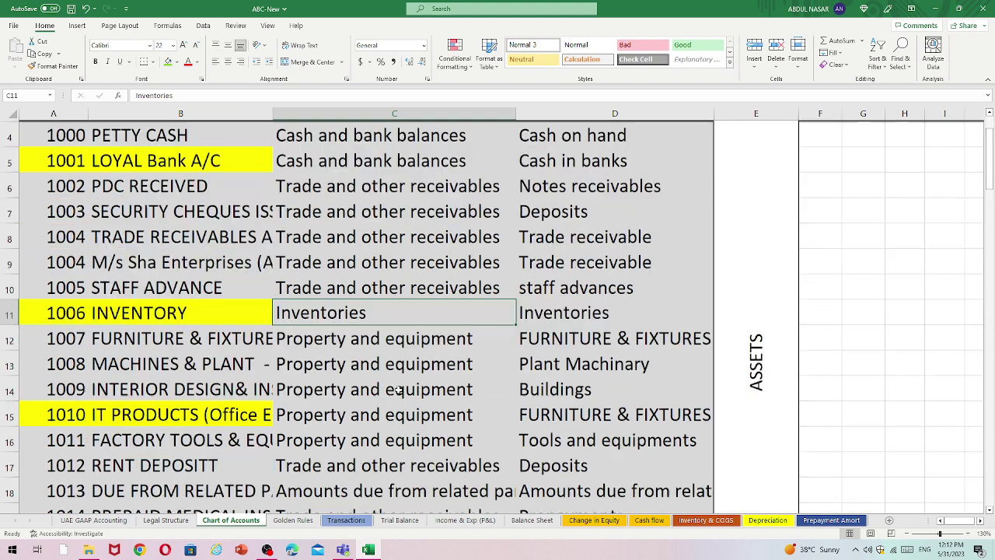
{"action": "left_click_drag", "start_coordinate": [342, 261], "coordinate": [352, 351]}
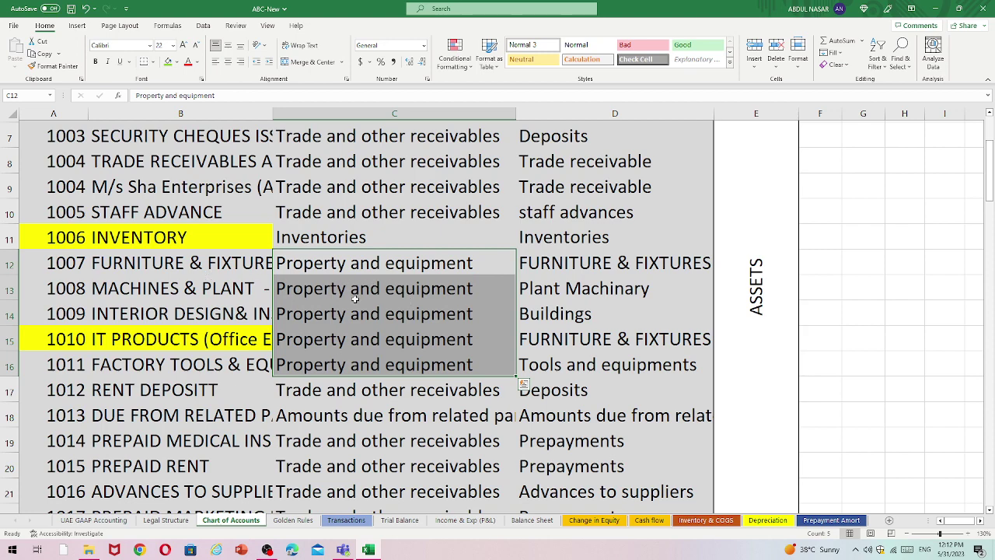
{"action": "scroll", "coordinate": [355, 310], "scroll_direction": "down", "scroll_amount": 2}
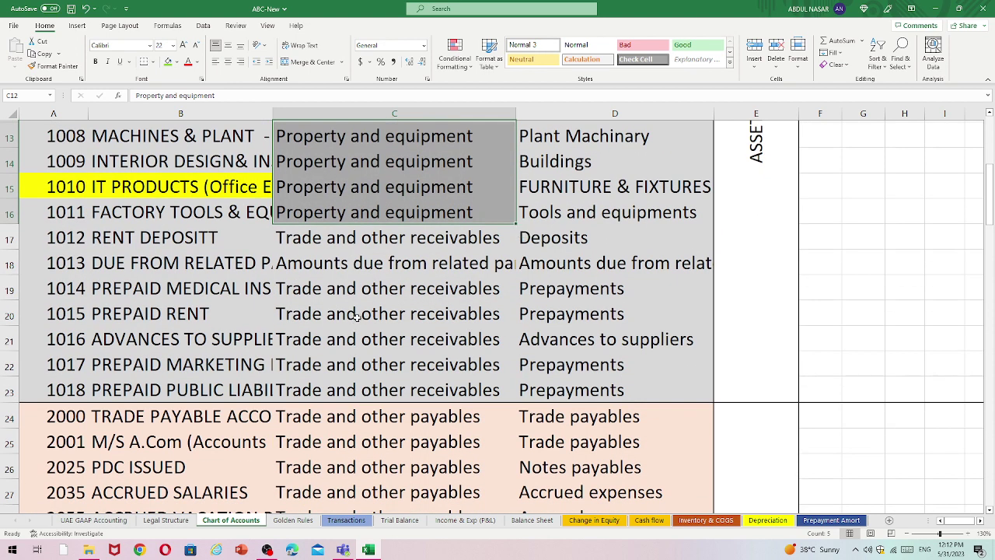
{"action": "left_click", "coordinate": [356, 240]}
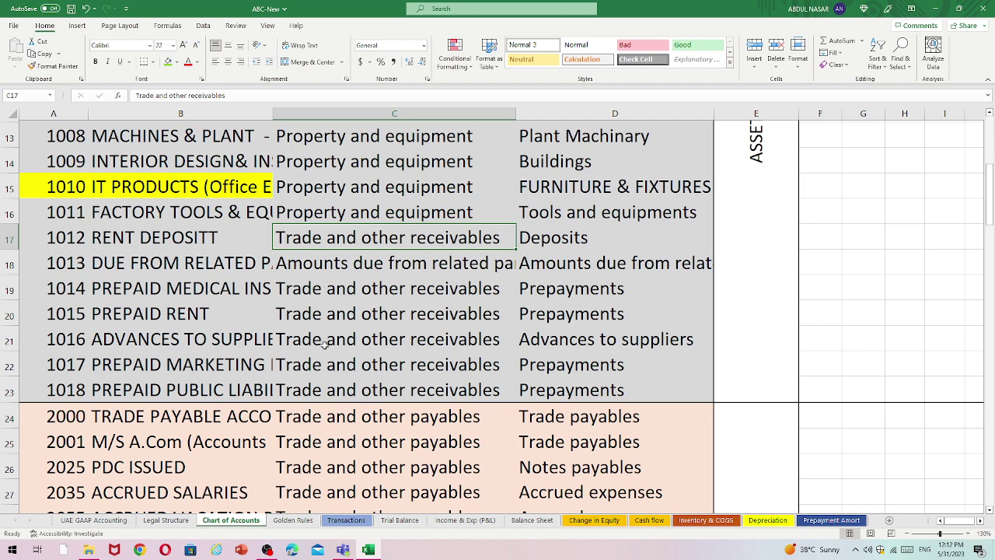
{"action": "left_click", "coordinate": [231, 369]}
{"action": "left_click", "coordinate": [370, 368]}
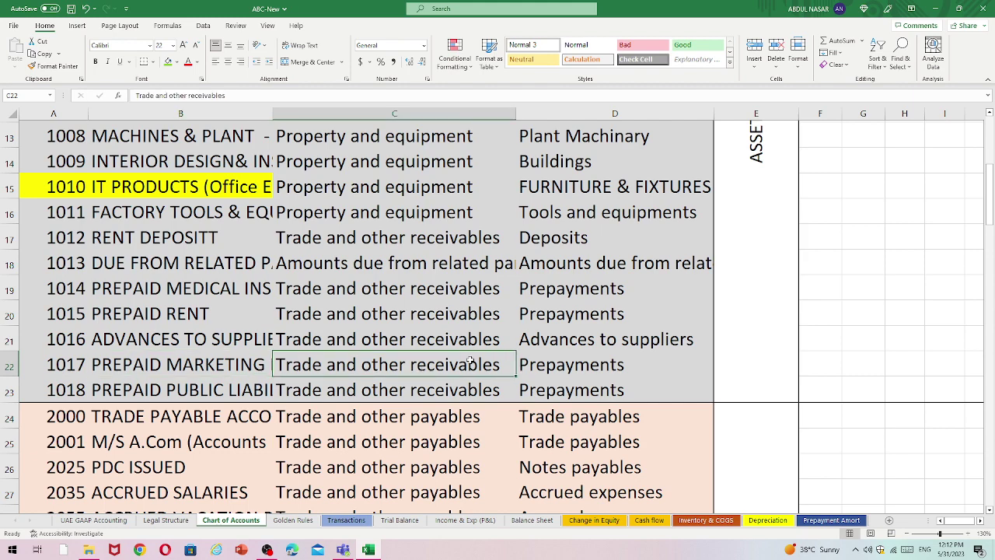
Step: Examine the liability accounts from trade payables and accrued salaries to the accumulated depreciation accounts 2402 to 2407, highlighting the latter
{"action": "scroll", "coordinate": [453, 364], "scroll_direction": "up", "scroll_amount": 4}
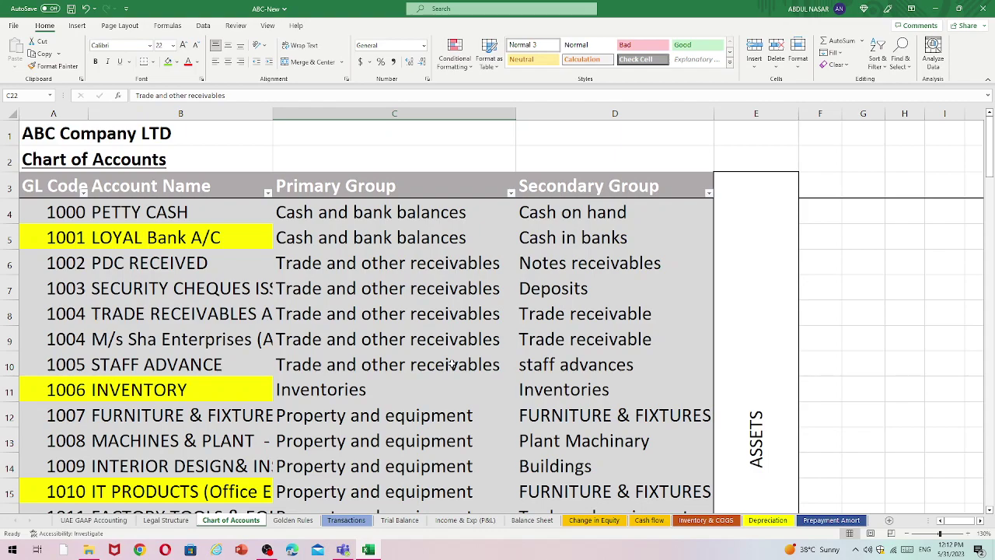
{"action": "scroll", "coordinate": [453, 363], "scroll_direction": "down", "scroll_amount": 8}
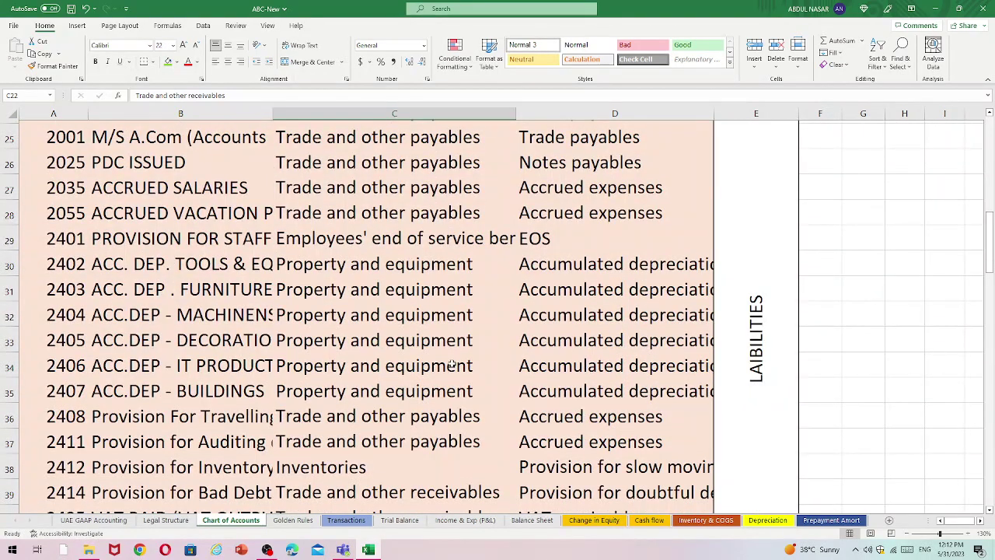
{"action": "scroll", "coordinate": [452, 364], "scroll_direction": "up", "scroll_amount": 2}
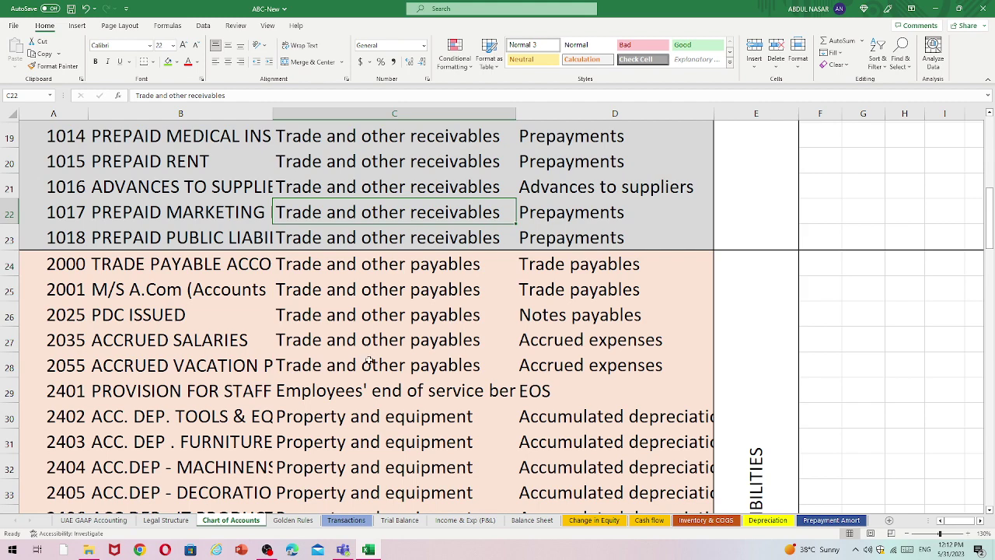
{"action": "scroll", "coordinate": [370, 359], "scroll_direction": "down", "scroll_amount": 2}
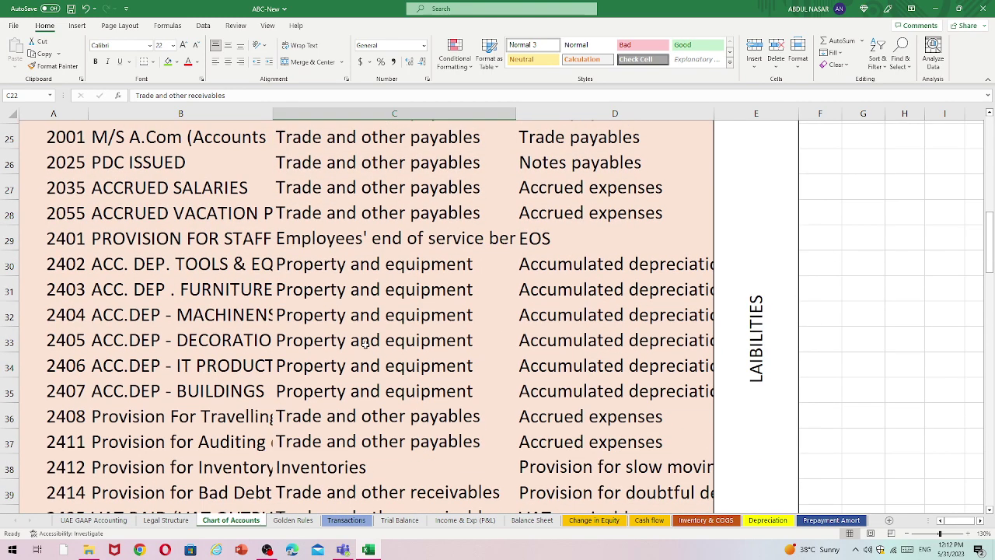
{"action": "left_click", "coordinate": [155, 189]}
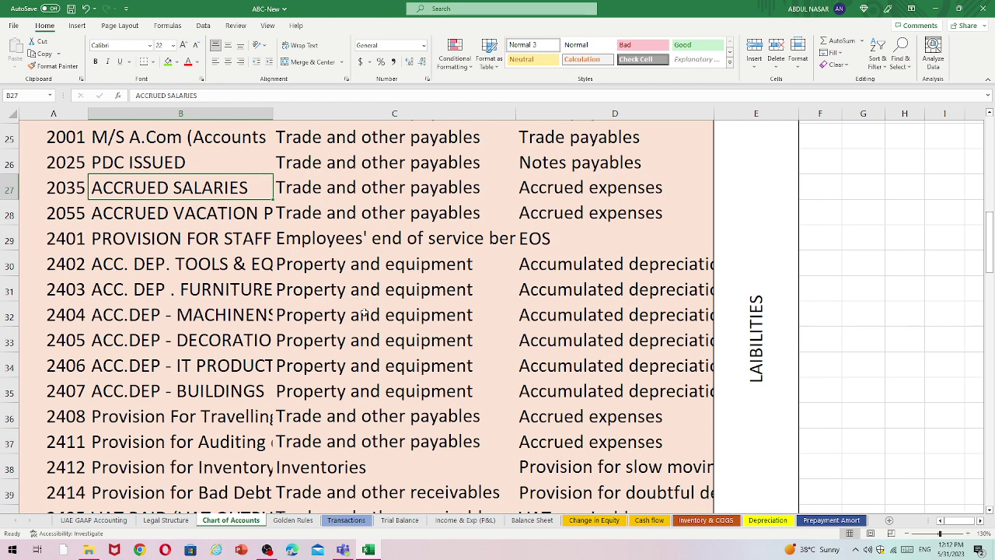
{"action": "left_click_drag", "start_coordinate": [122, 268], "coordinate": [548, 381]}
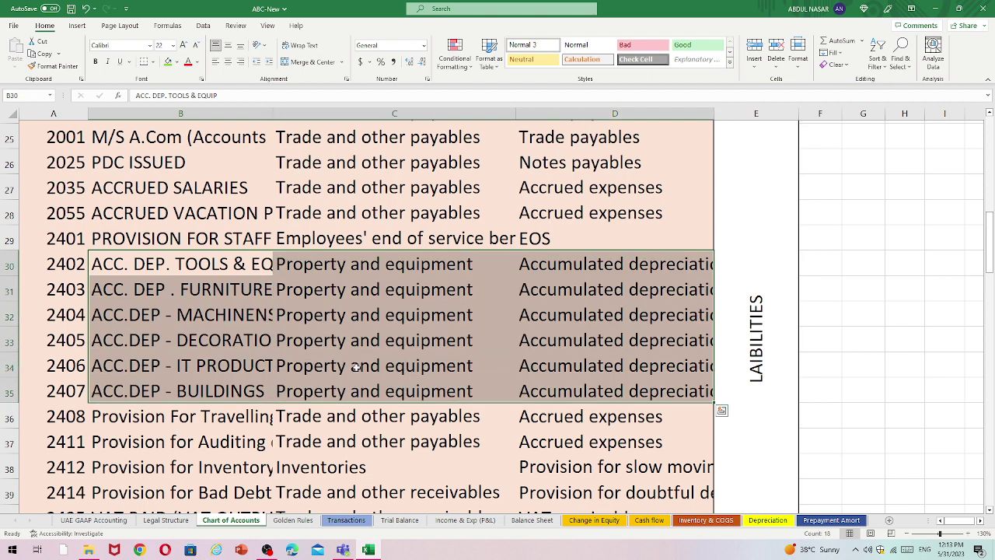
Step: Compare the Property and equipment group of asset accounts 1007 to 1011 with the accumulated depreciation accounts 2402 to 2407, highlighting both ranges
{"action": "scroll", "coordinate": [355, 367], "scroll_direction": "up", "scroll_amount": 6}
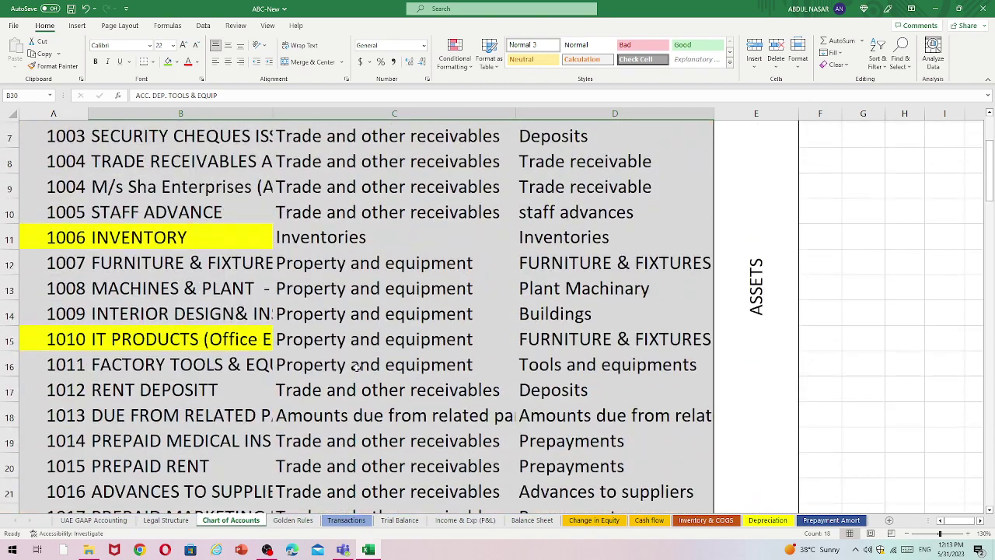
{"action": "scroll", "coordinate": [354, 367], "scroll_direction": "up", "scroll_amount": 2}
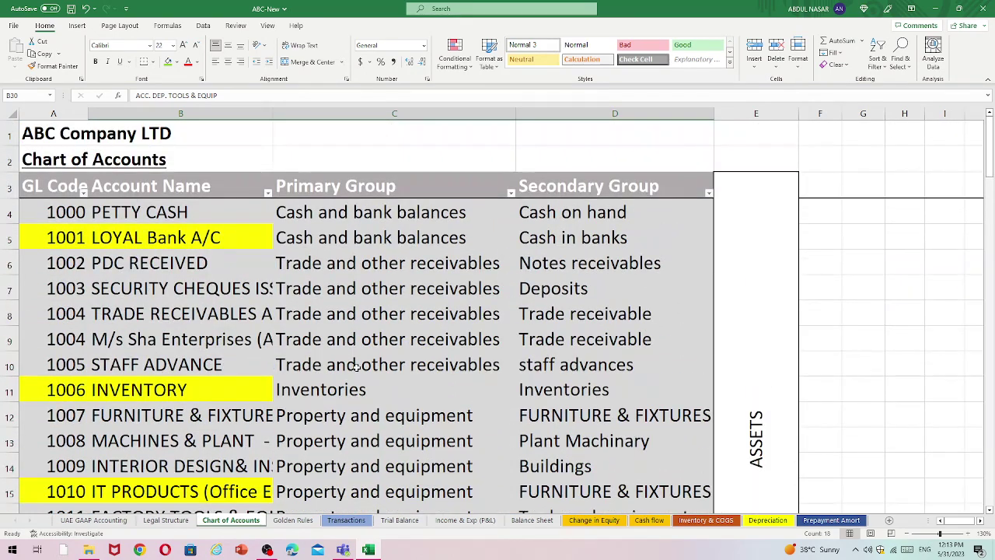
{"action": "scroll", "coordinate": [355, 366], "scroll_direction": "down", "scroll_amount": 2}
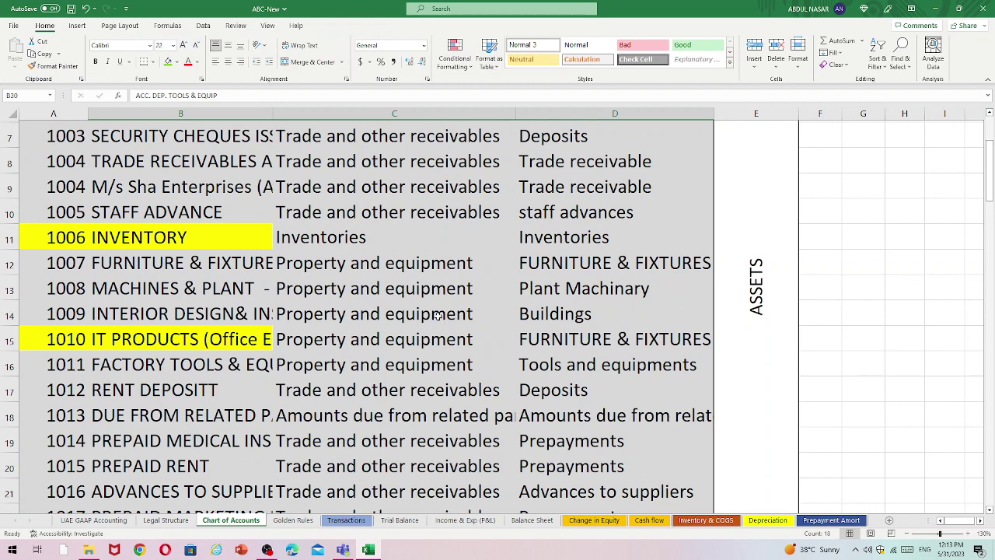
{"action": "left_click", "coordinate": [299, 265]}
{"action": "left_click_drag", "start_coordinate": [299, 265], "coordinate": [411, 357]}
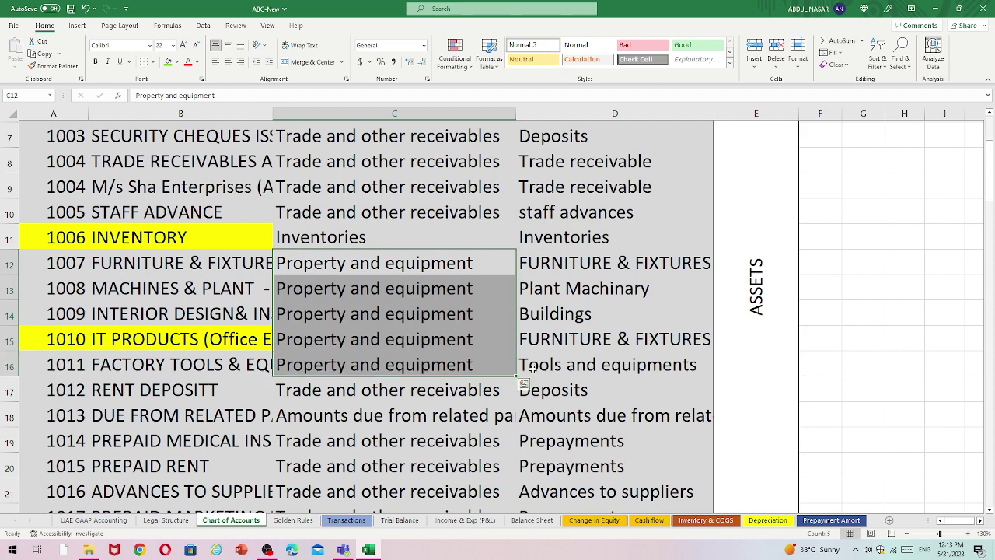
{"action": "scroll", "coordinate": [455, 400], "scroll_direction": "down", "scroll_amount": 4}
{"action": "scroll", "coordinate": [459, 327], "scroll_direction": "up", "scroll_amount": 2}
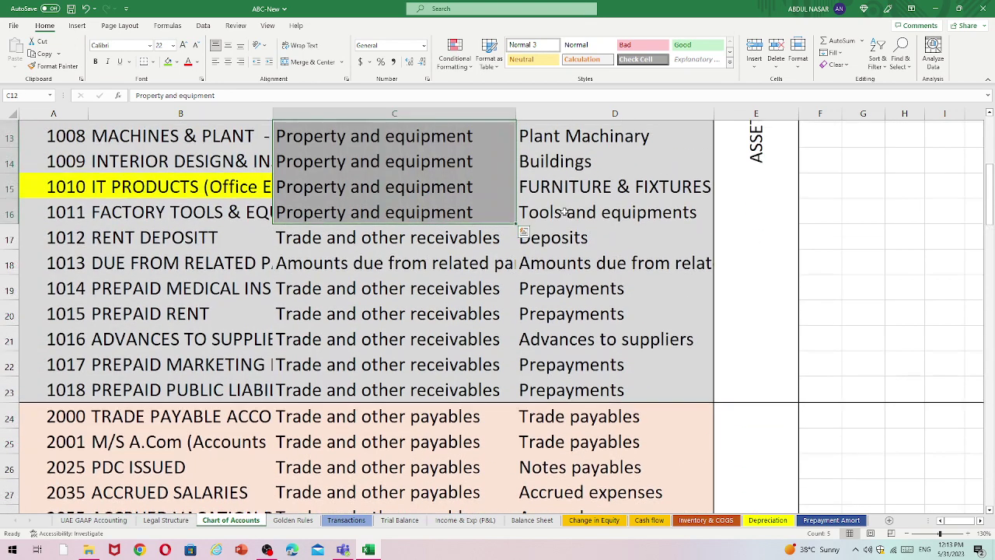
{"action": "scroll", "coordinate": [424, 471], "scroll_direction": "down", "scroll_amount": 2}
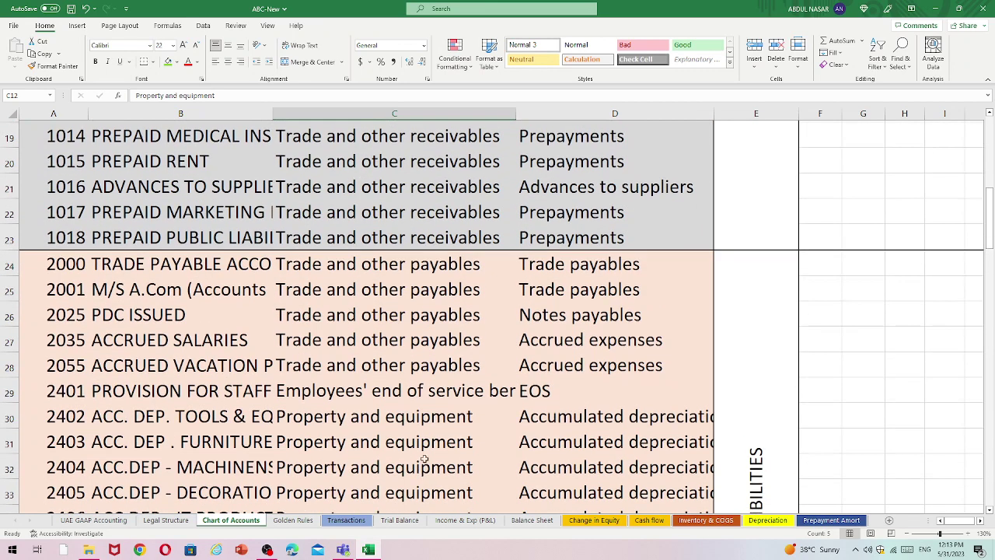
{"action": "scroll", "coordinate": [412, 432], "scroll_direction": "down", "scroll_amount": 2}
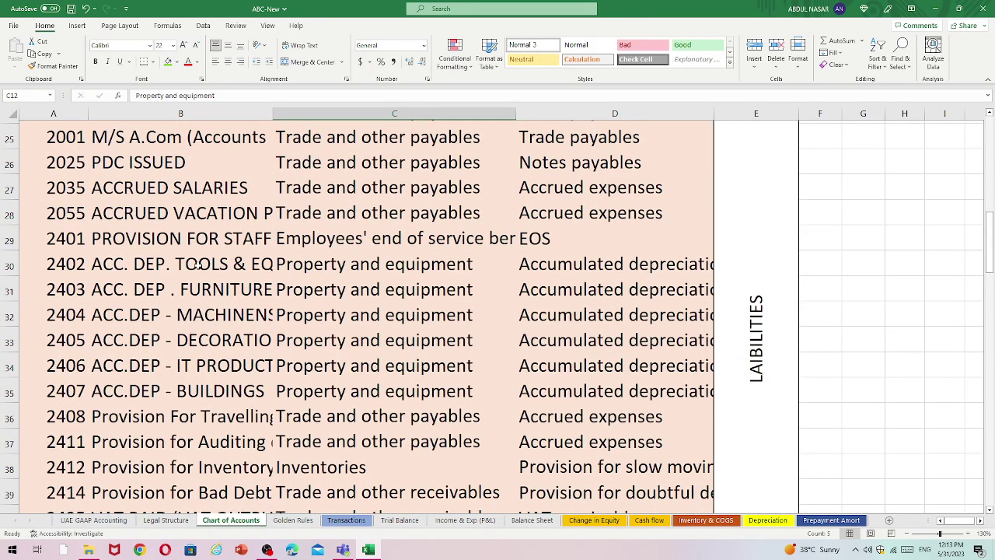
{"action": "left_click_drag", "start_coordinate": [198, 265], "coordinate": [619, 380]}
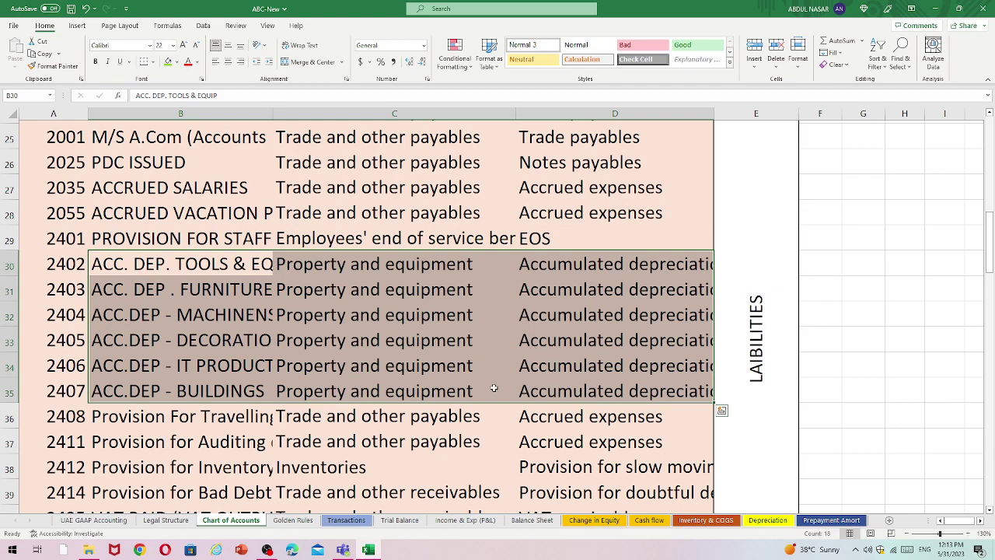
Step: Highlight the asset names from FURNITURE & FIXTURES to IT PRODUCTS and compare them with the Accumulated depreciation secondary group entries in D30:D35
{"action": "scroll", "coordinate": [493, 388], "scroll_direction": "down", "scroll_amount": 2}
{"action": "scroll", "coordinate": [493, 388], "scroll_direction": "up", "scroll_amount": 10}
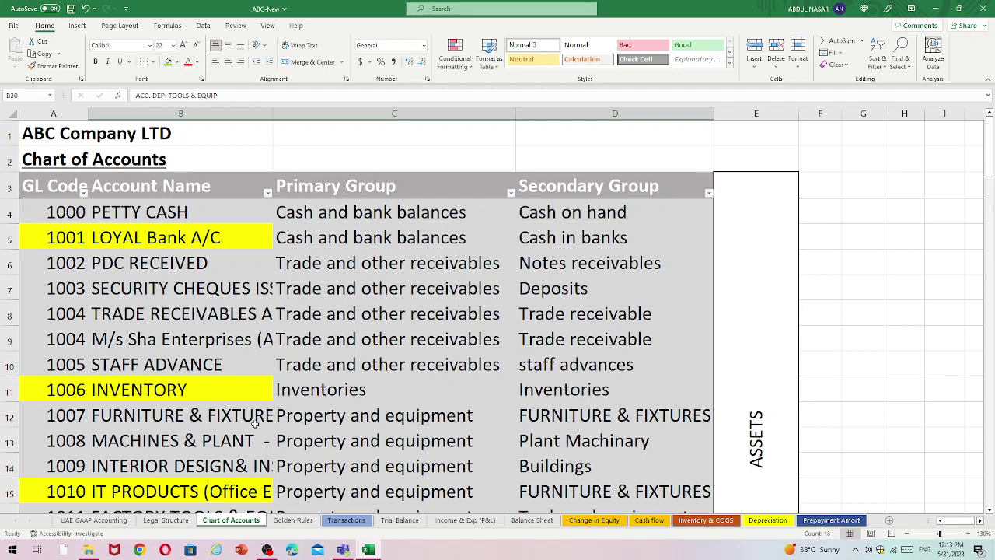
{"action": "left_click_drag", "start_coordinate": [253, 420], "coordinate": [252, 494]}
{"action": "scroll", "coordinate": [410, 466], "scroll_direction": "down", "scroll_amount": 4}
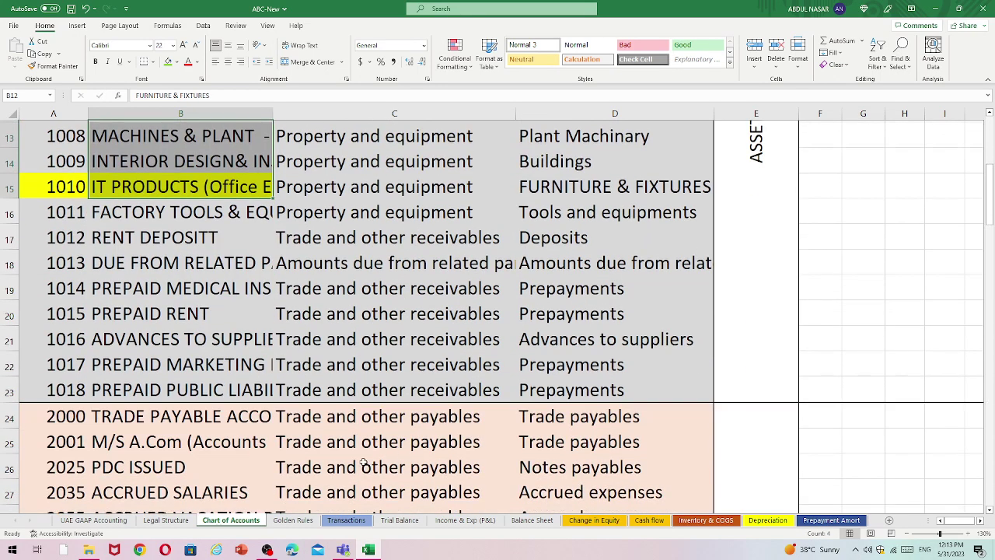
{"action": "scroll", "coordinate": [363, 461], "scroll_direction": "down", "scroll_amount": 4}
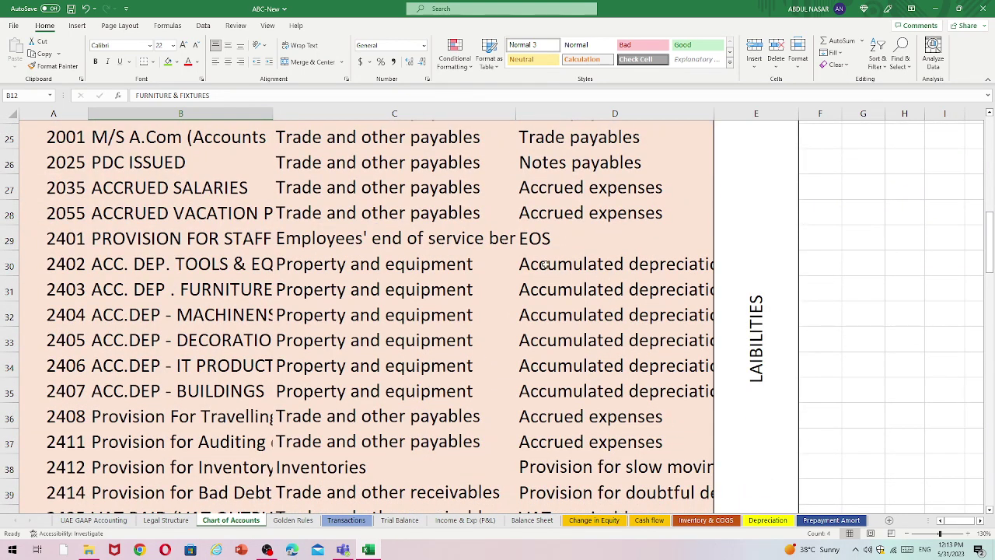
{"action": "left_click_drag", "start_coordinate": [548, 264], "coordinate": [545, 384]}
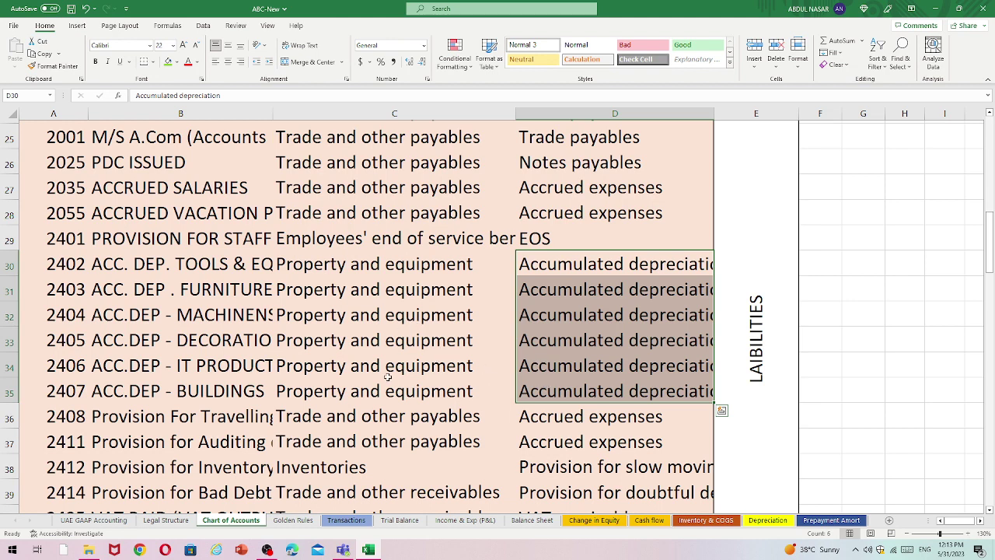
Step: Examine the primary groups of the provision accounts 2408, 2411, 2412 and 2414 in the liabilities section
{"action": "left_click", "coordinate": [370, 419]}
{"action": "scroll", "coordinate": [390, 417], "scroll_direction": "down", "scroll_amount": 2}
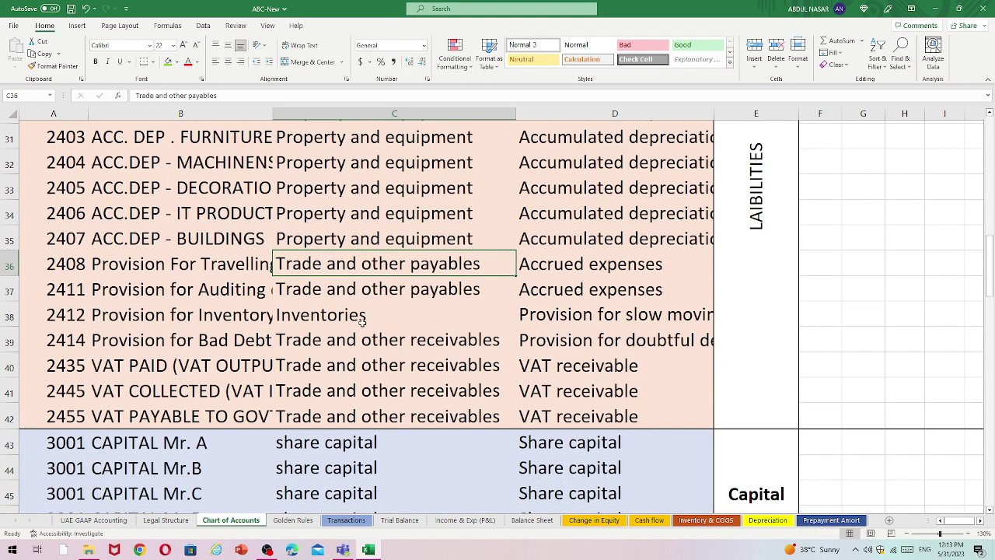
{"action": "left_click", "coordinate": [336, 293]}
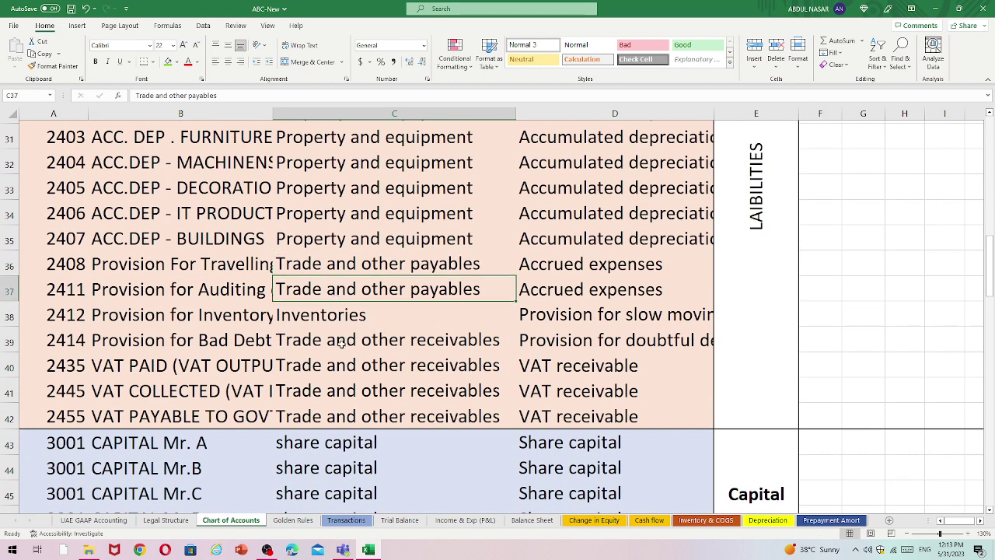
{"action": "left_click", "coordinate": [342, 317]}
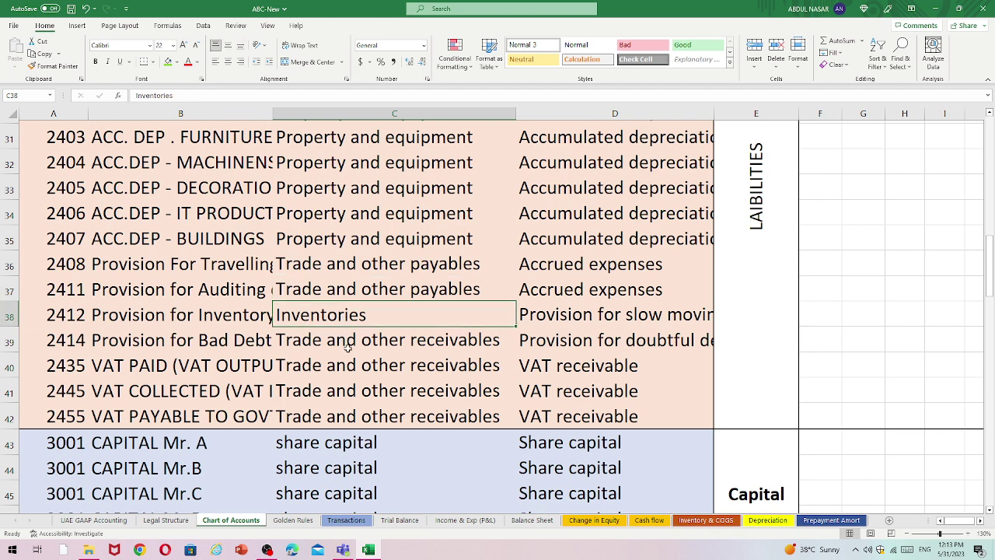
{"action": "left_click", "coordinate": [188, 313]}
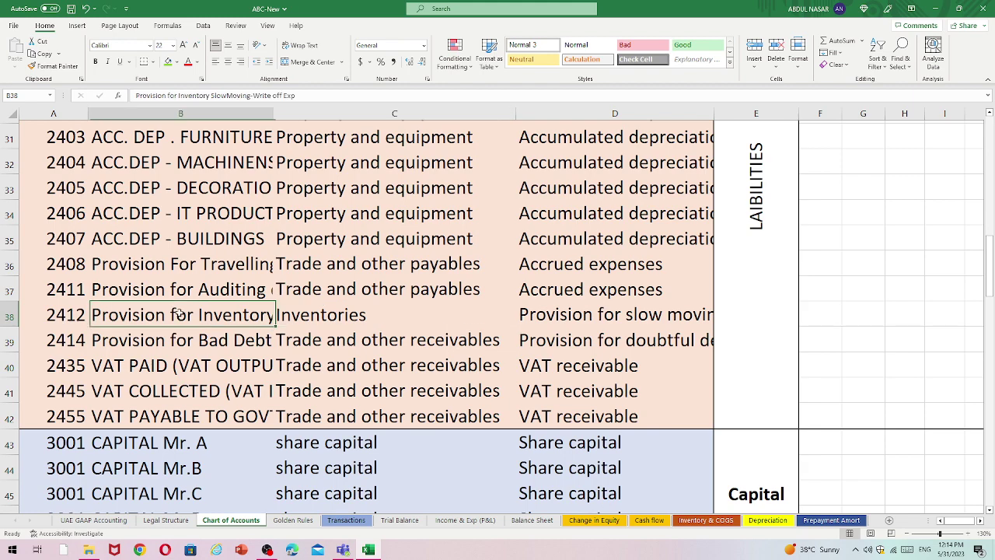
{"action": "left_click", "coordinate": [350, 340]}
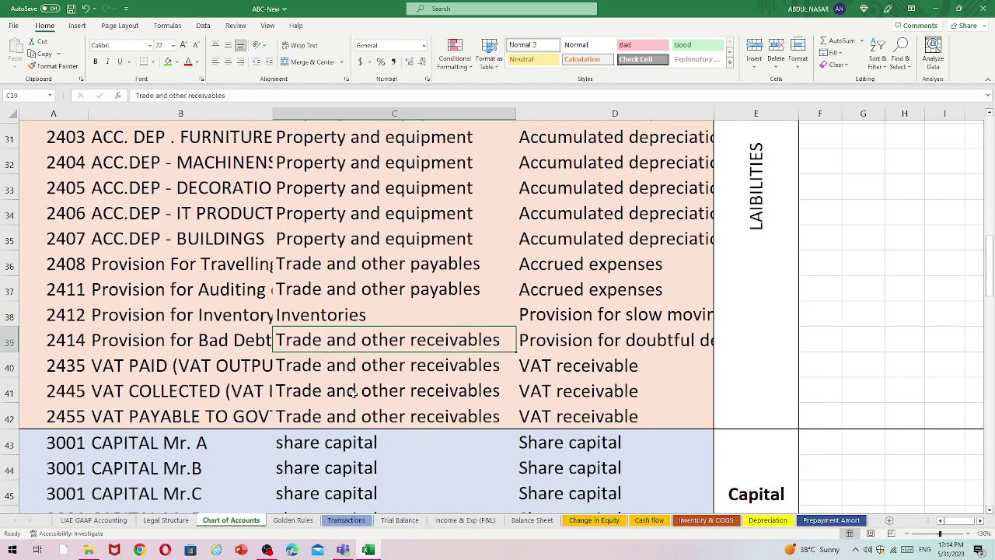
Step: Highlight the primary and secondary group entries of the four share capital accounts in C43:D46
{"action": "scroll", "coordinate": [353, 393], "scroll_direction": "down", "scroll_amount": 2}
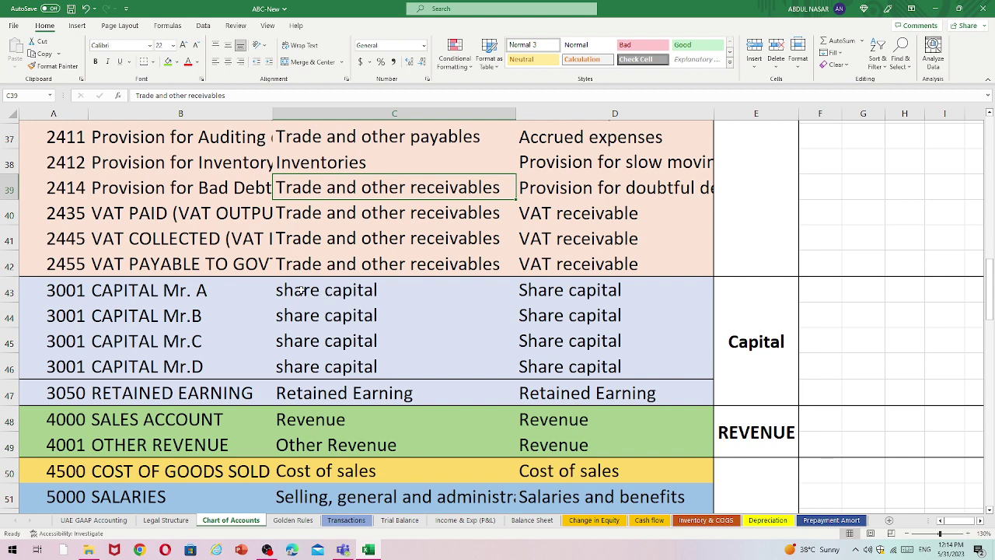
{"action": "left_click_drag", "start_coordinate": [311, 293], "coordinate": [606, 363]}
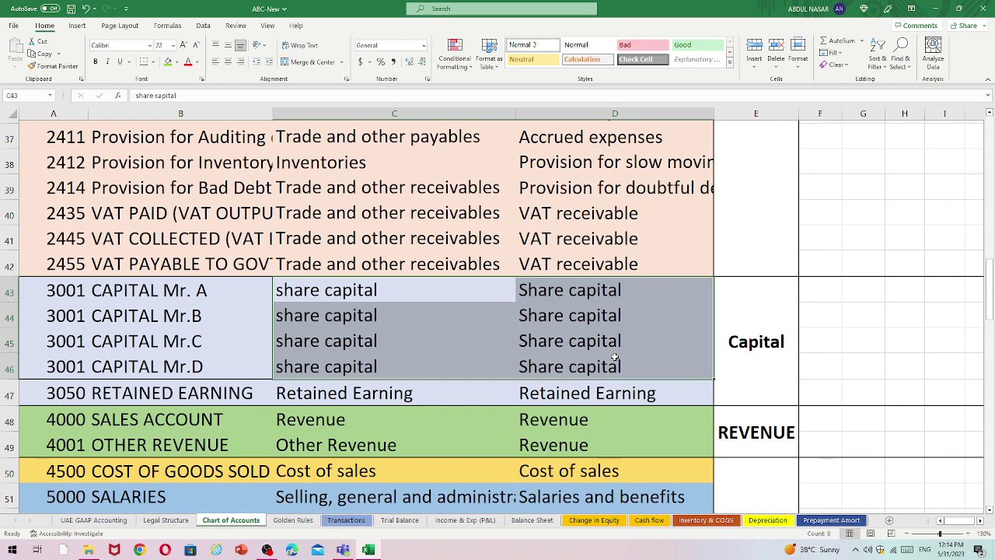
{"action": "left_click", "coordinate": [327, 346]}
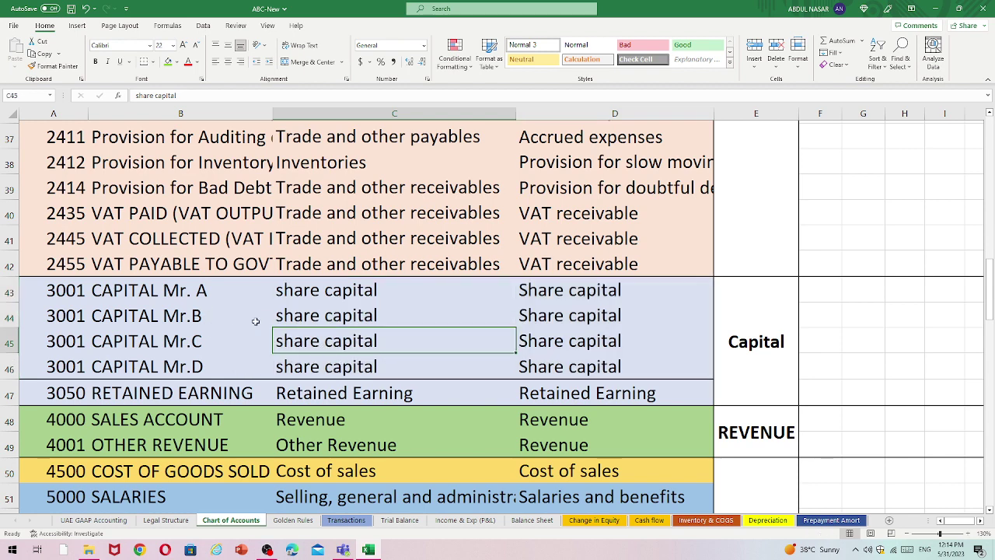
Step: Examine the retained earning account 3050, comparing its primary and secondary groups with the Capital category
{"action": "scroll", "coordinate": [407, 371], "scroll_direction": "down", "scroll_amount": 2}
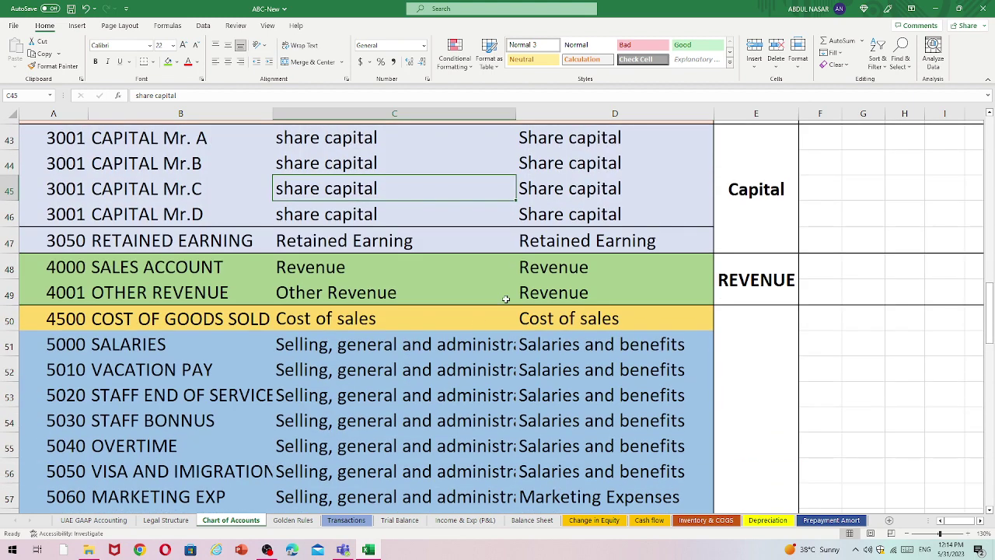
{"action": "left_click", "coordinate": [603, 236]}
{"action": "left_click", "coordinate": [728, 233]}
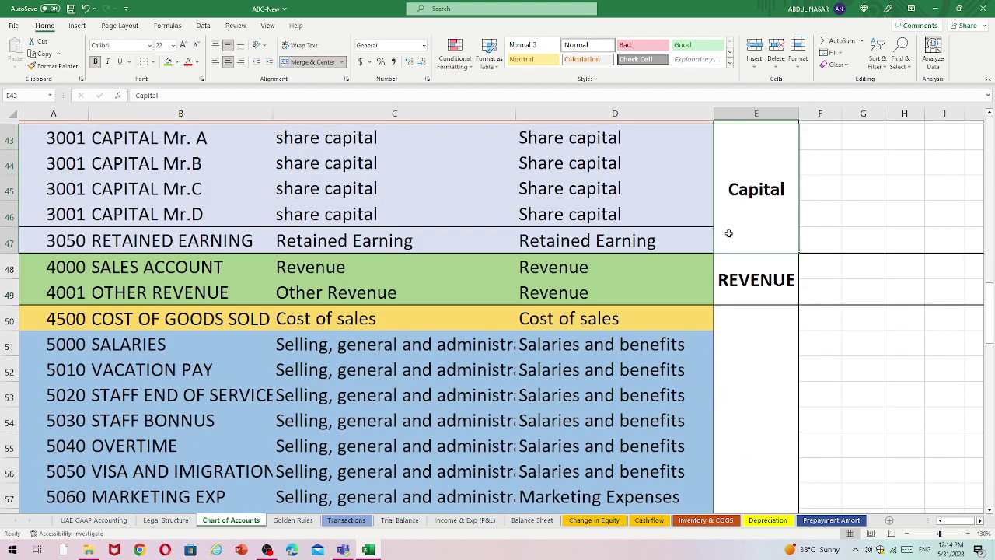
{"action": "left_click", "coordinate": [633, 238]}
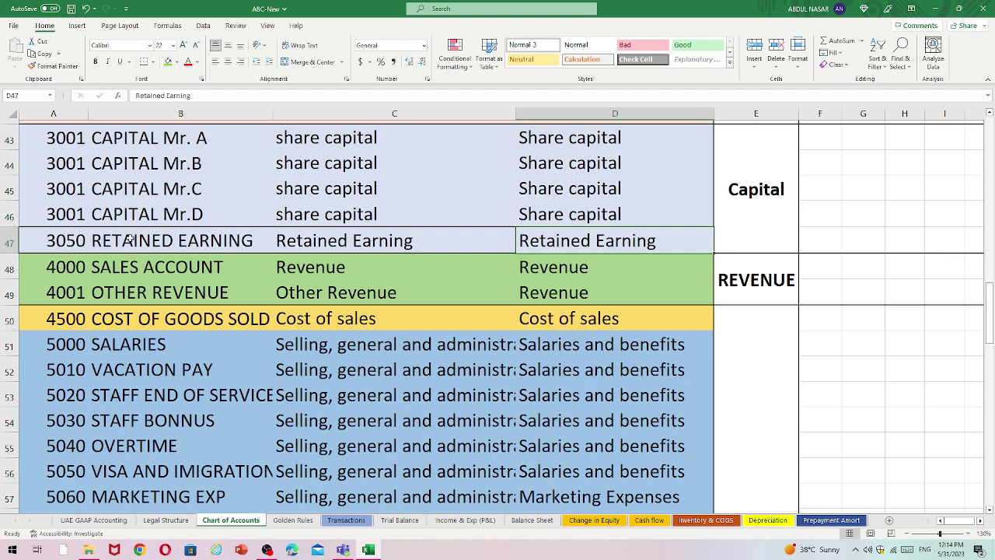
{"action": "left_click", "coordinate": [337, 238]}
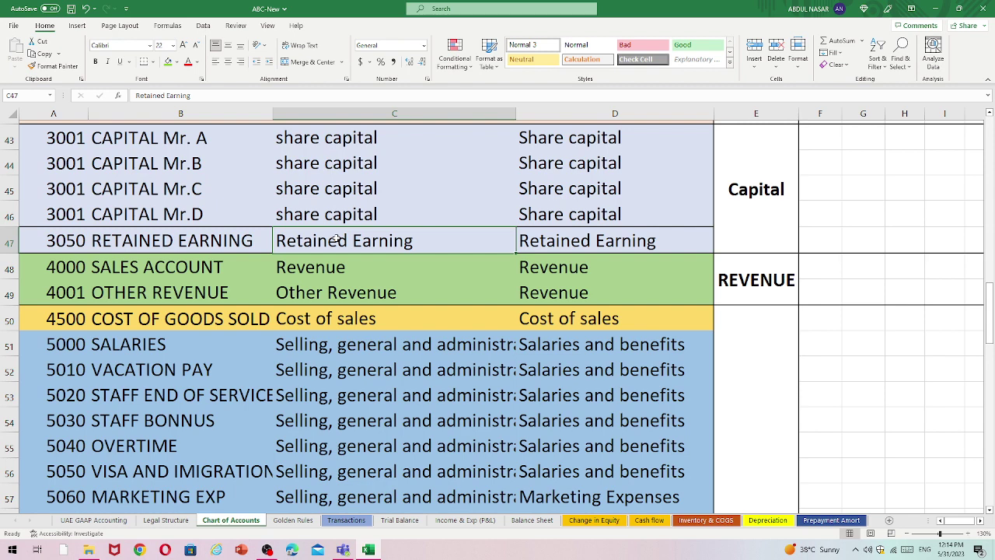
{"action": "left_click", "coordinate": [195, 241]}
{"action": "left_click", "coordinate": [306, 243]}
Step: Examine the Revenue category of accounts 4000 and 4001, and highlight the cost of goods sold row 4500 within the expenses category
{"action": "left_click", "coordinate": [575, 275]}
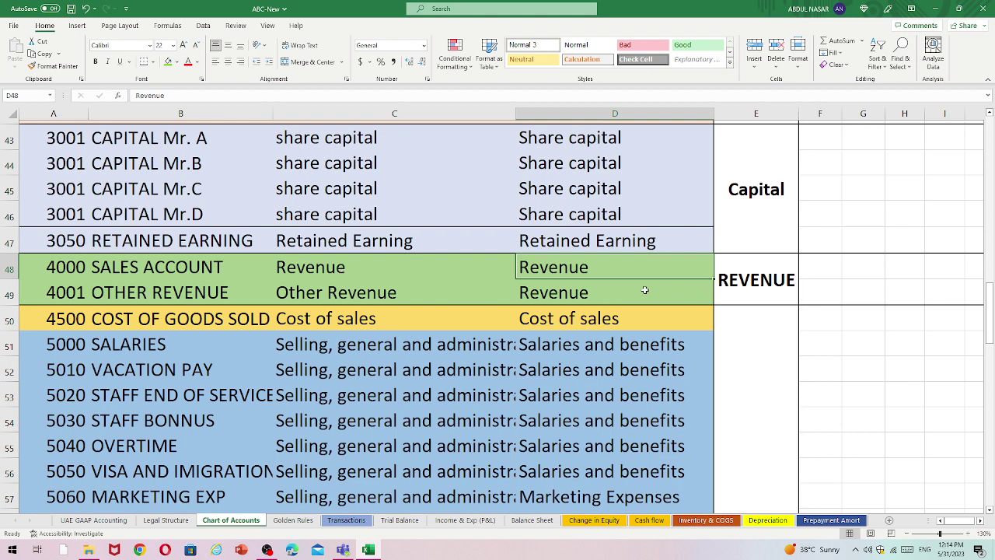
{"action": "left_click", "coordinate": [764, 284]}
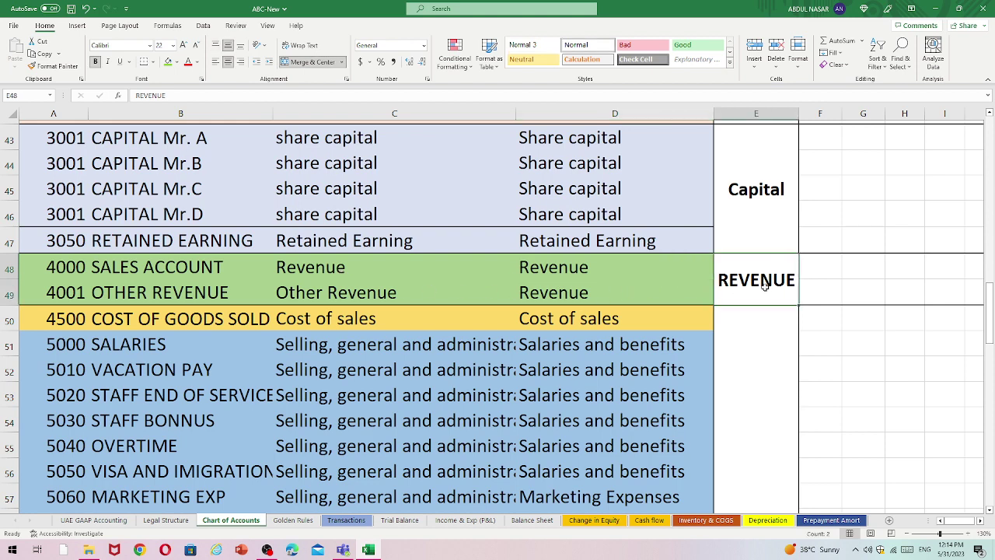
{"action": "scroll", "coordinate": [501, 370], "scroll_direction": "down", "scroll_amount": 1}
{"action": "scroll", "coordinate": [502, 370], "scroll_direction": "down", "scroll_amount": 1}
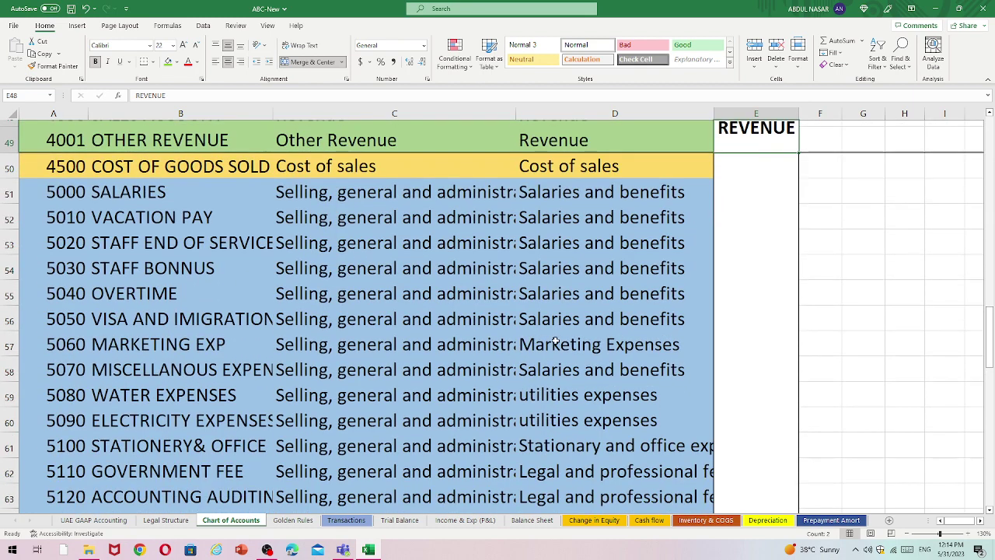
{"action": "left_click_drag", "start_coordinate": [87, 169], "coordinate": [575, 173]}
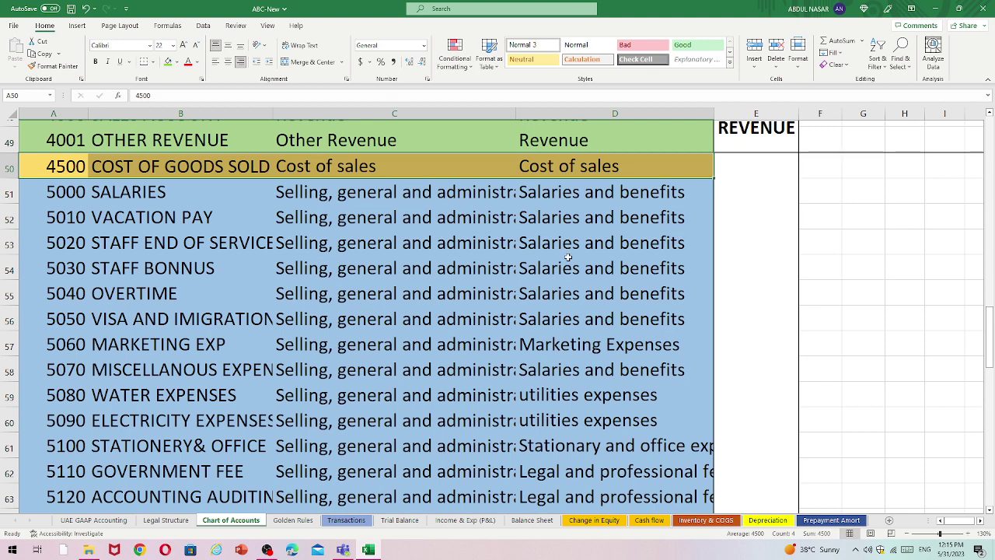
{"action": "left_click", "coordinate": [742, 169]}
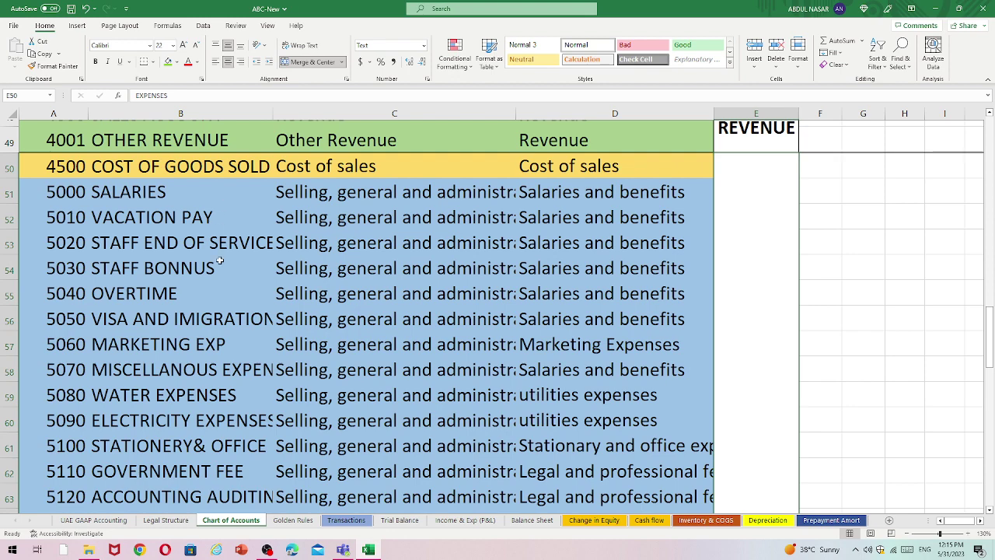
Step: Look through the expense accounts down to 5470 and return to the first asset accounts of the chart
{"action": "scroll", "coordinate": [458, 376], "scroll_direction": "down", "scroll_amount": 7}
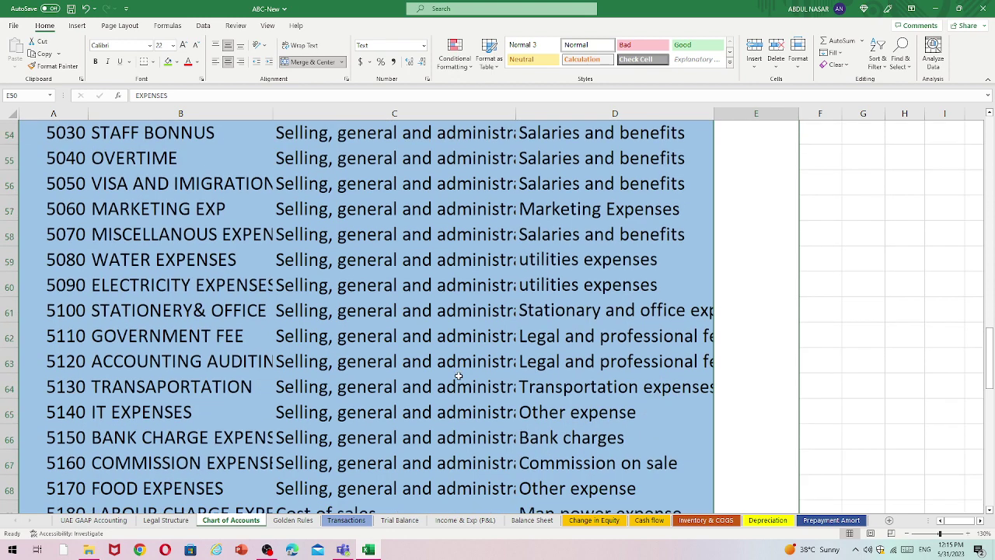
{"action": "scroll", "coordinate": [462, 378], "scroll_direction": "down", "scroll_amount": 1}
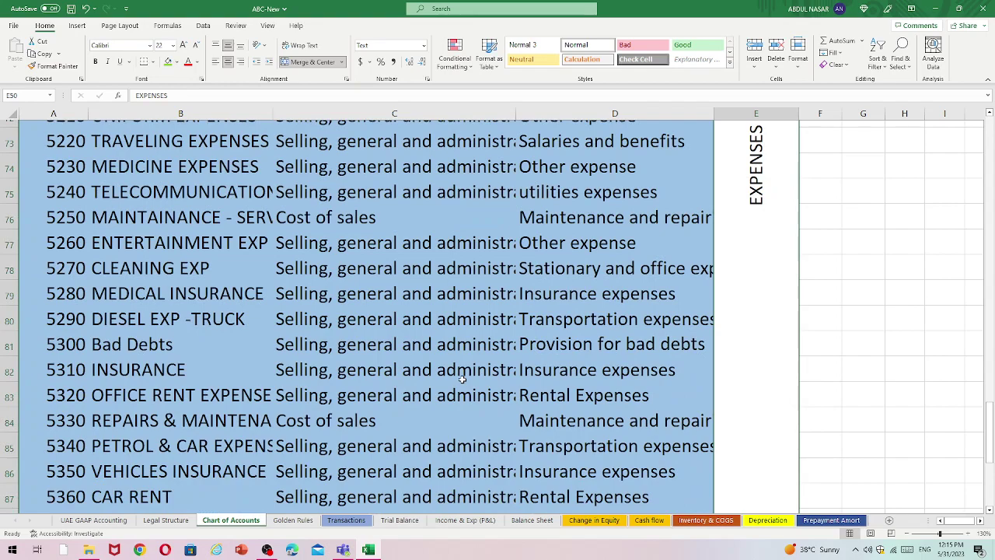
{"action": "scroll", "coordinate": [461, 378], "scroll_direction": "down", "scroll_amount": 6}
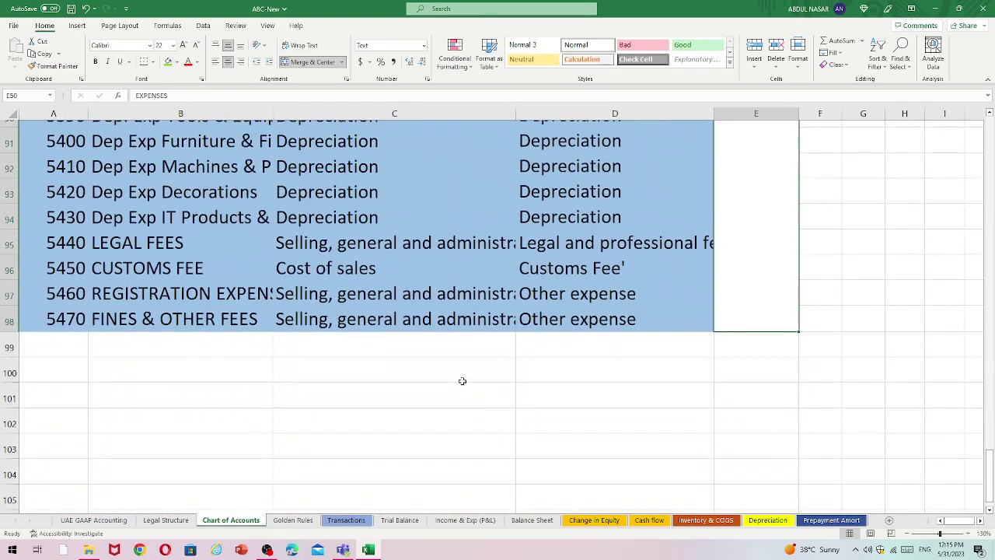
{"action": "scroll", "coordinate": [461, 381], "scroll_direction": "up", "scroll_amount": 20}
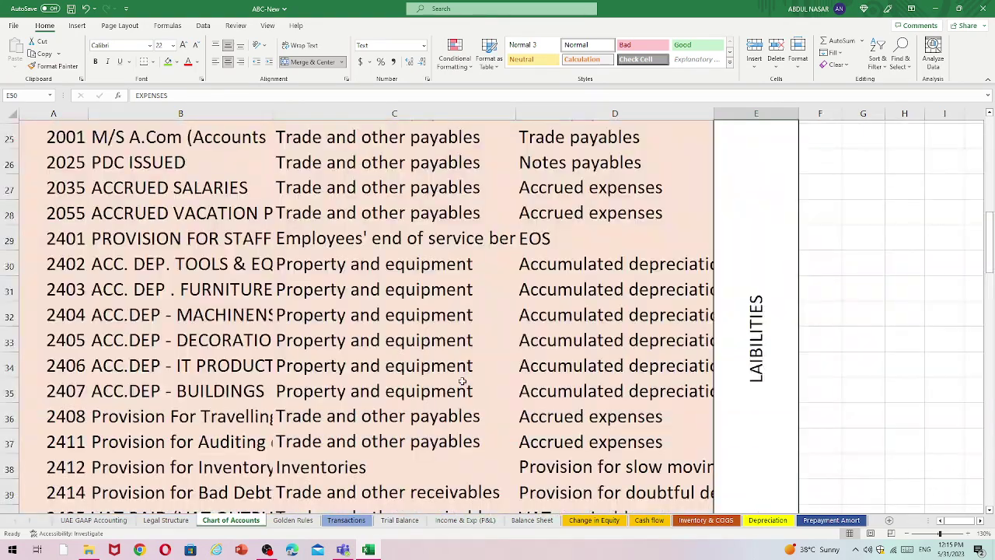
{"action": "scroll", "coordinate": [461, 380], "scroll_direction": "up", "scroll_amount": 8}
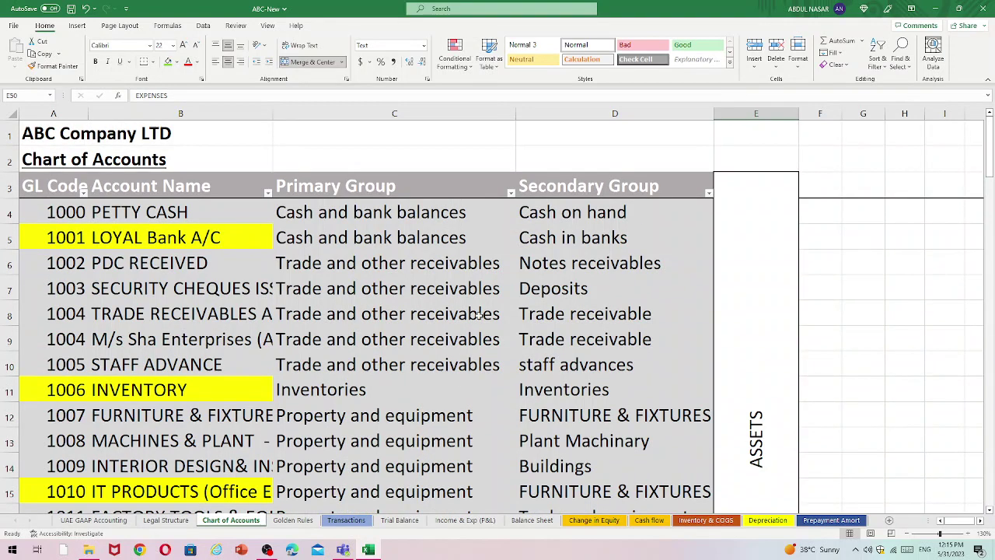
{"action": "left_click", "coordinate": [478, 314]}
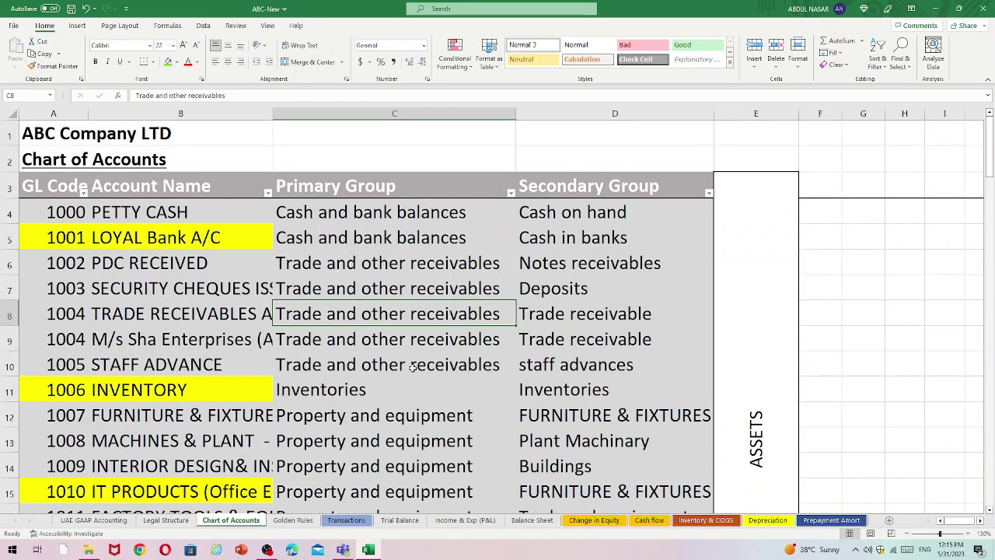
Step: Return to the UAE GAAP Accounting outline sheet and review the Legal Structure, Chart of Accounts and Journal Entries creation topics
{"action": "left_click", "coordinate": [93, 519]}
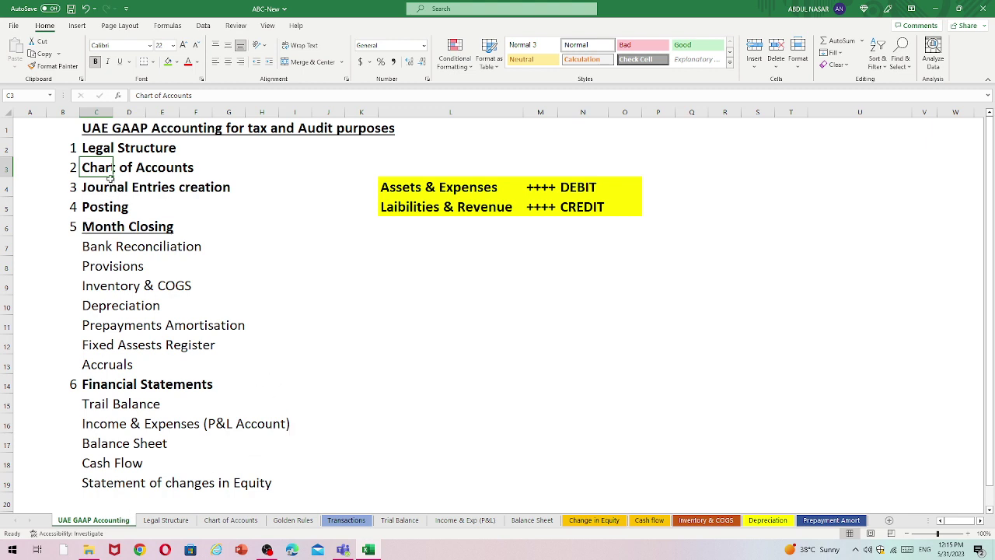
{"action": "left_click", "coordinate": [100, 148]}
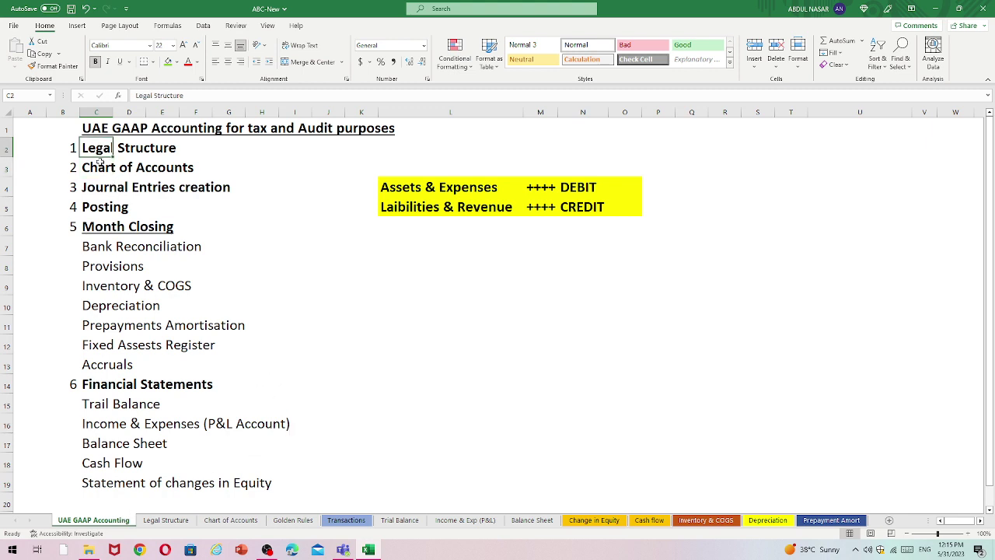
{"action": "left_click", "coordinate": [100, 166]}
{"action": "left_click", "coordinate": [99, 188]}
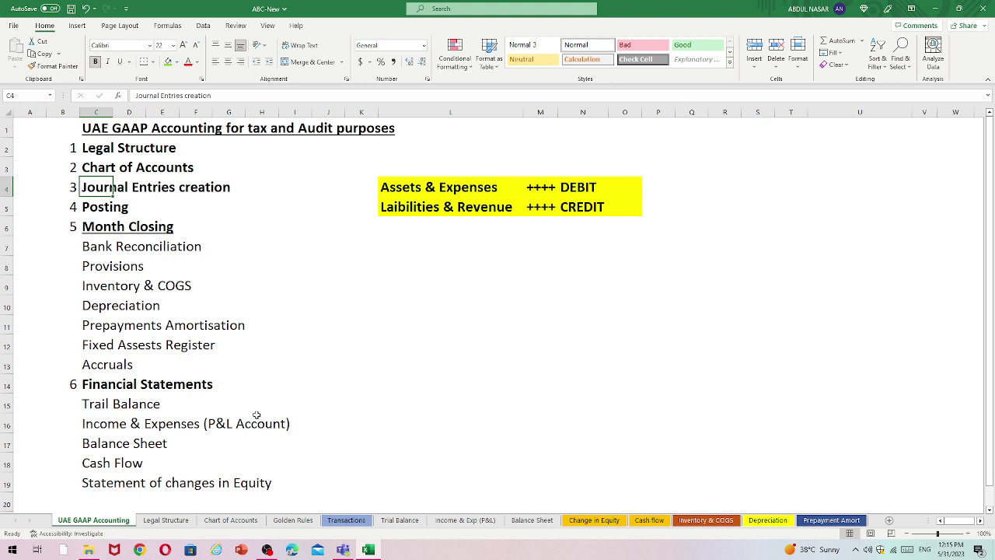
Step: Open the Golden Rules sheet and highlight the rules in A7:H20 and the yellow debit and credit summary in A2:D3
{"action": "left_click", "coordinate": [293, 519]}
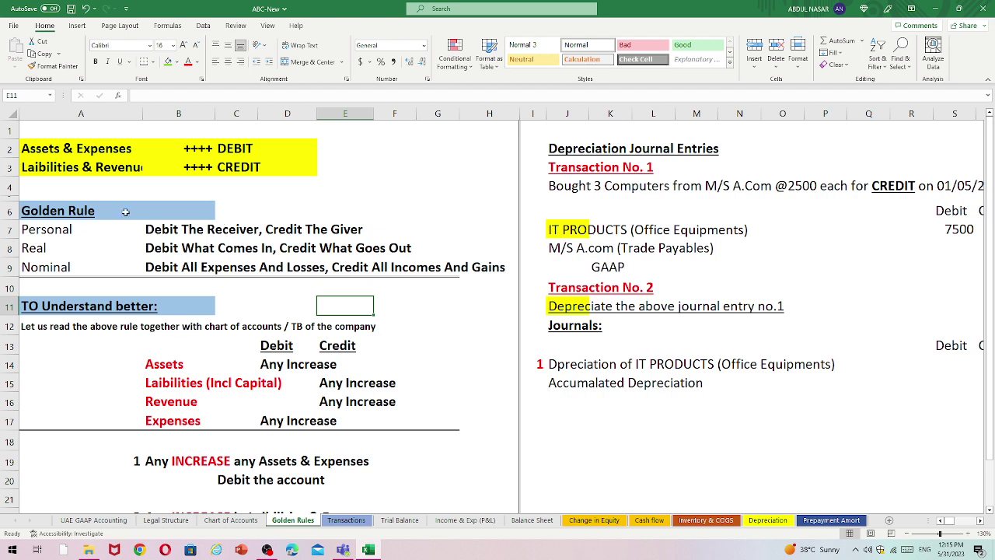
{"action": "left_click_drag", "start_coordinate": [49, 231], "coordinate": [469, 475]}
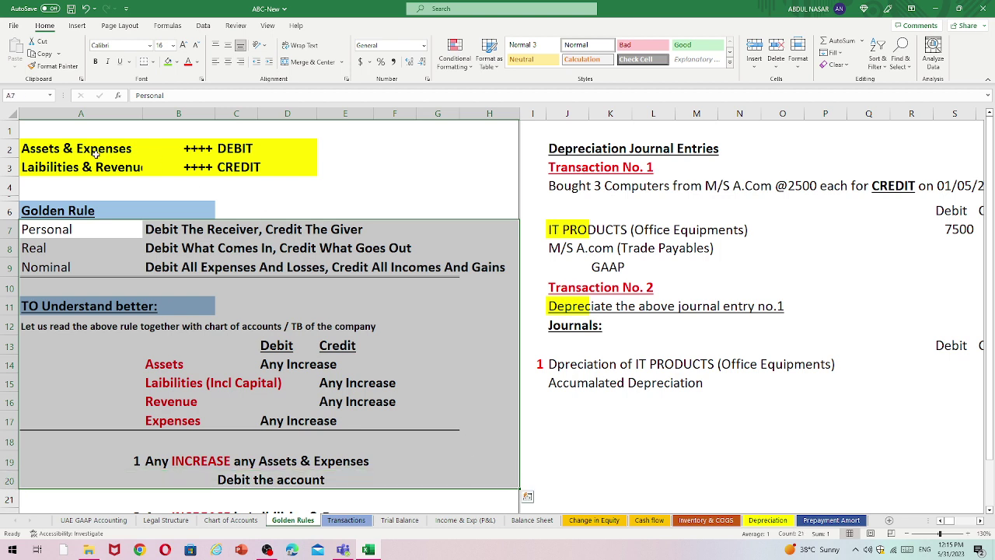
{"action": "left_click_drag", "start_coordinate": [34, 148], "coordinate": [276, 168]}
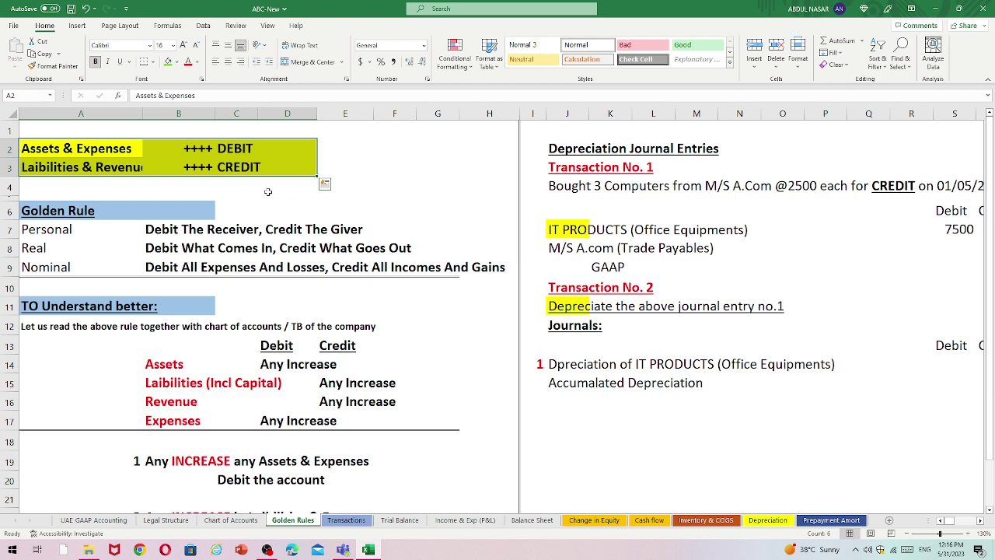
{"action": "left_click", "coordinate": [164, 189]}
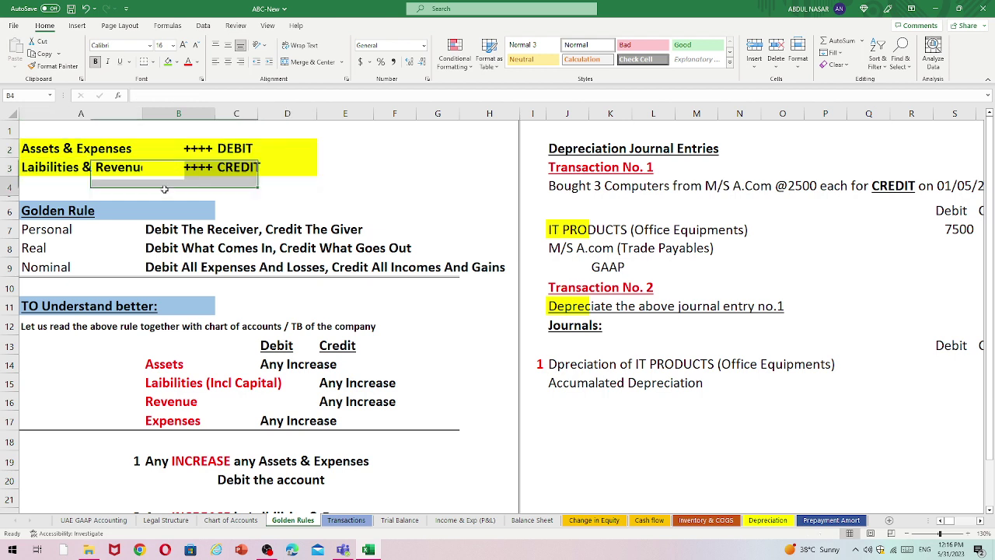
Step: Read the summary rules for increases in Assets & Expenses and in Liabilities & Revenue, cell by cell through DEBIT and CREDIT
{"action": "left_click", "coordinate": [202, 150]}
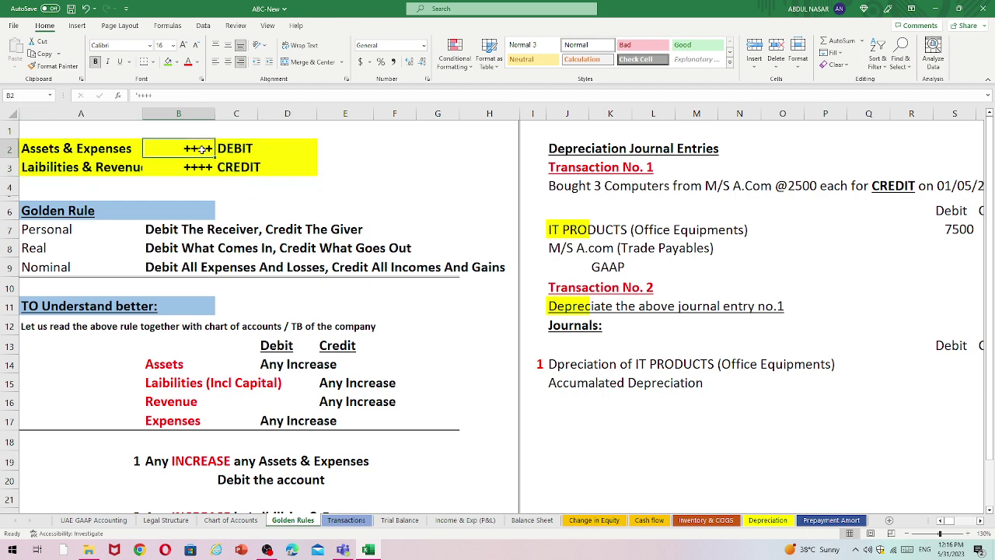
{"action": "left_click", "coordinate": [86, 150]}
{"action": "left_click", "coordinate": [232, 147]}
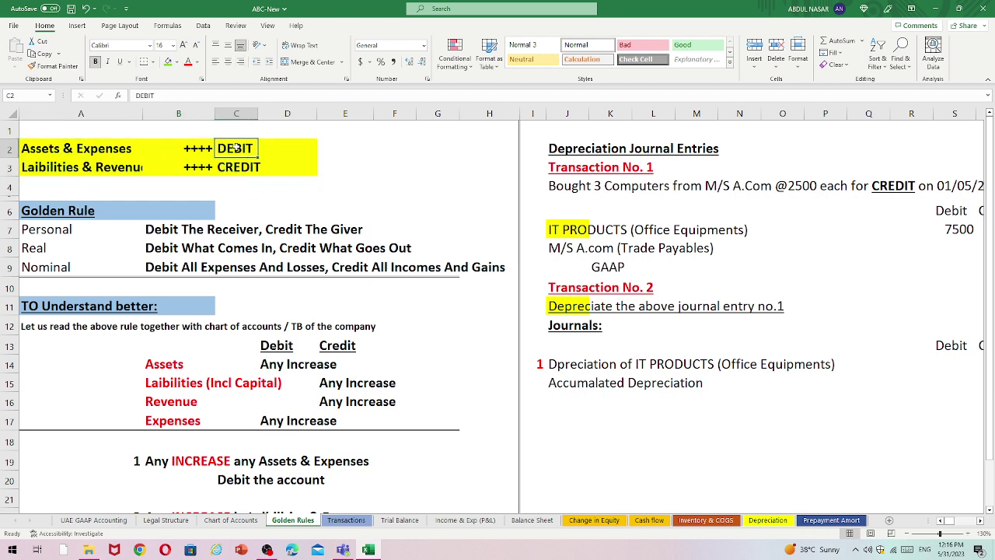
{"action": "left_click", "coordinate": [183, 149]}
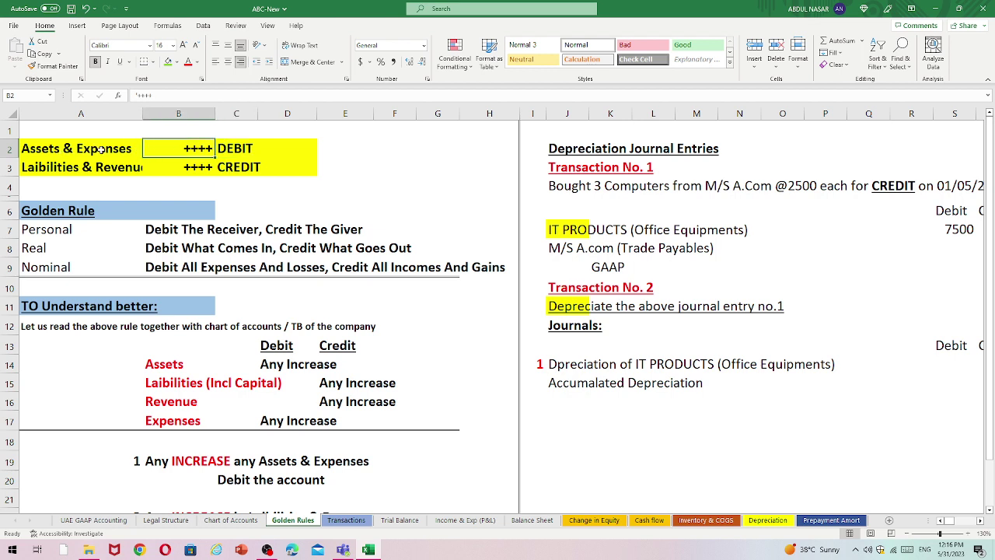
{"action": "left_click", "coordinate": [231, 146]}
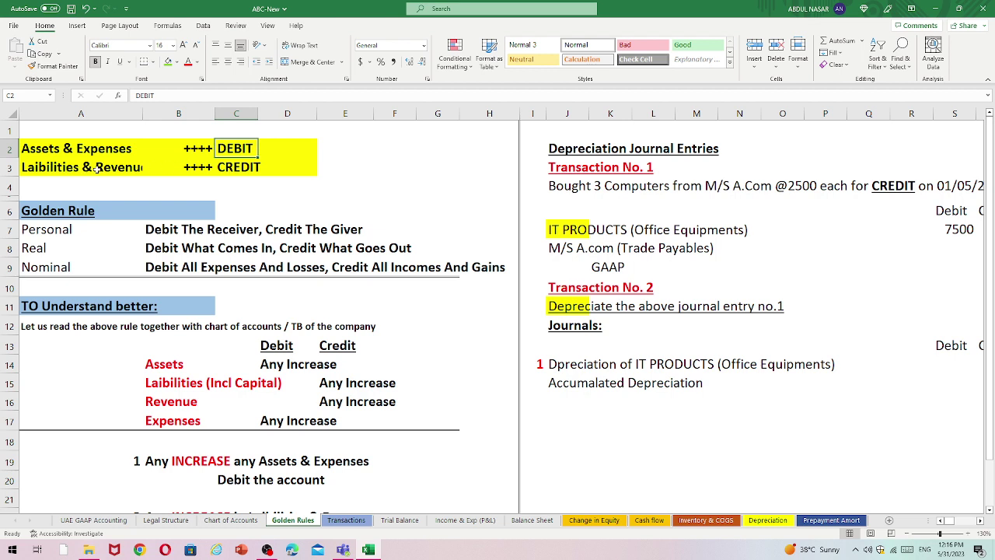
{"action": "left_click", "coordinate": [238, 168]}
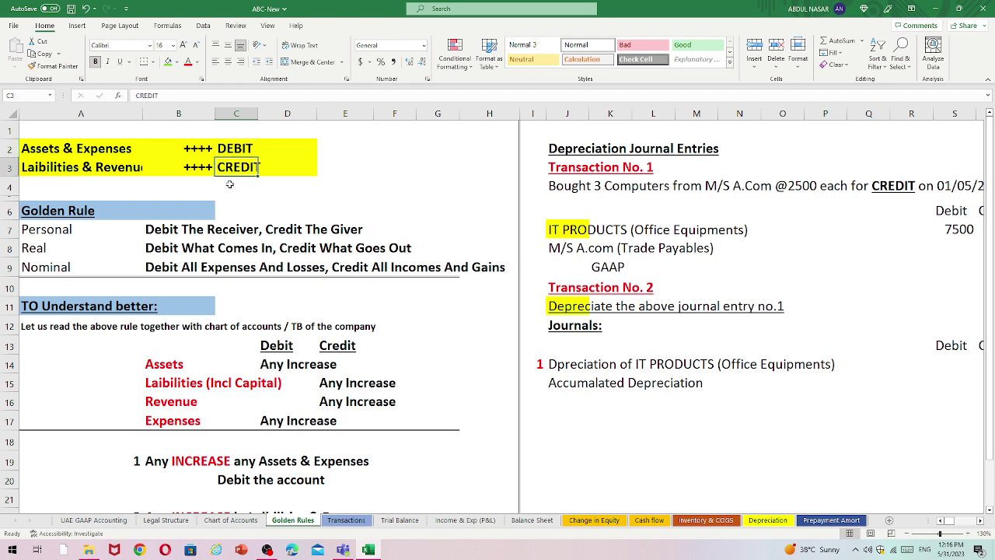
Step: Review the yellow debit and credit summary in A2:D3, from Assets & Expenses to the liabilities and revenue line
{"action": "left_click", "coordinate": [204, 150]}
{"action": "left_click_drag", "start_coordinate": [62, 148], "coordinate": [278, 163]}
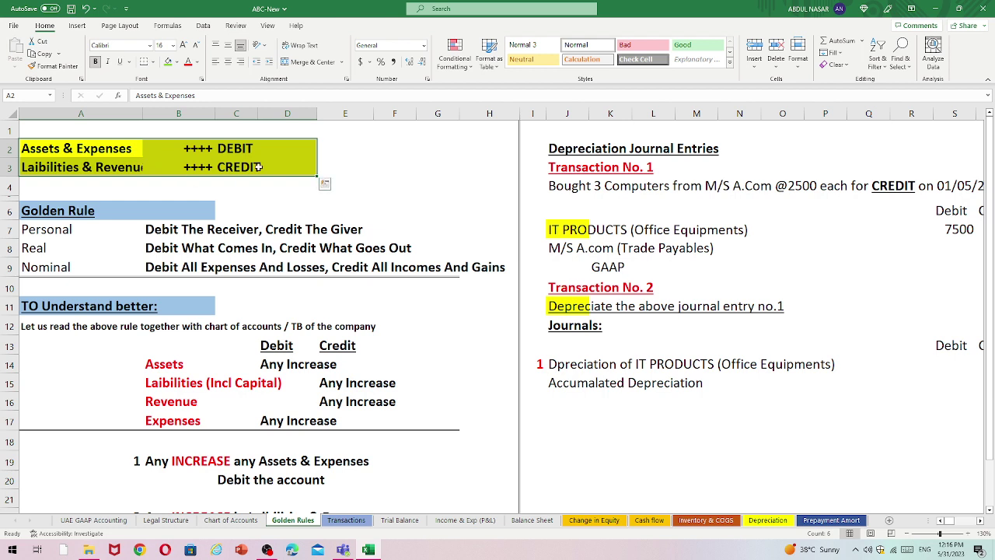
{"action": "left_click", "coordinate": [230, 144]}
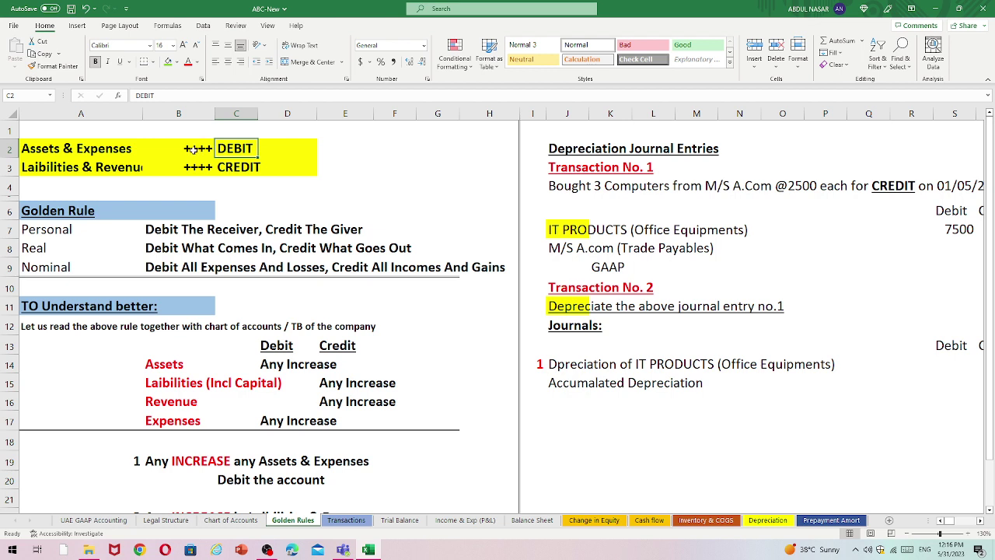
{"action": "left_click", "coordinate": [268, 148]}
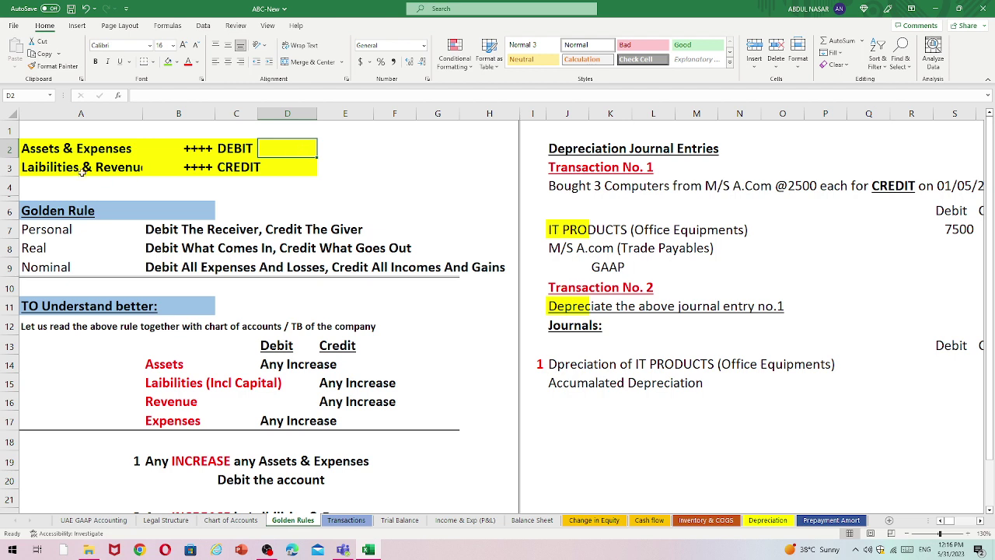
{"action": "left_click", "coordinate": [278, 167]}
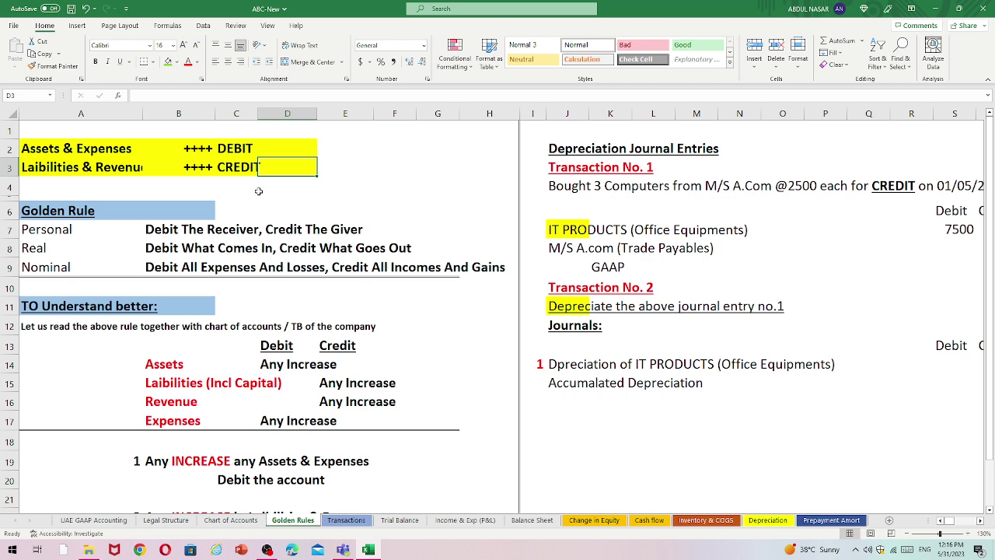
{"action": "left_click_drag", "start_coordinate": [56, 150], "coordinate": [283, 168]}
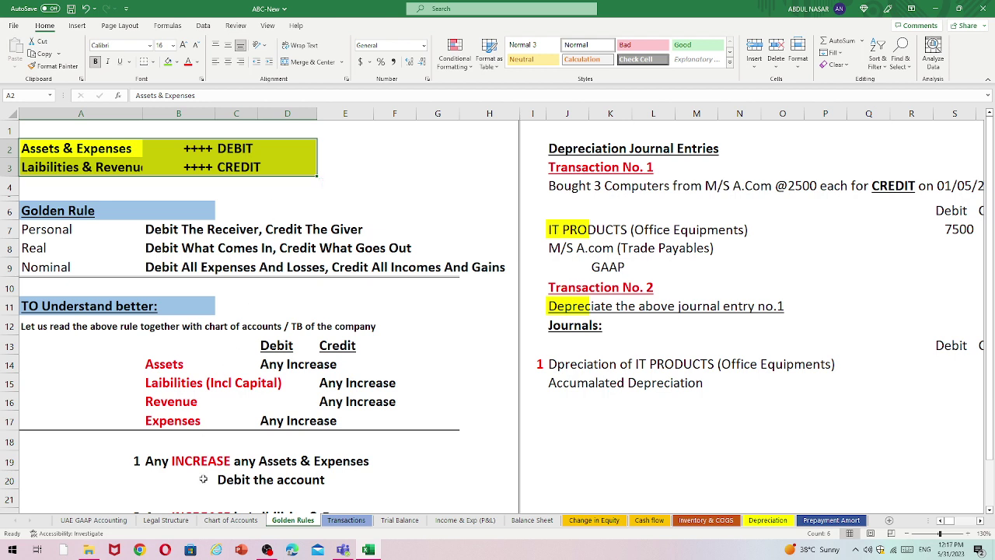
Step: Revisit the Legal Structure and Chart of Accounts sheets, then return to Golden Rules and highlight the summary in A2:D3
{"action": "left_click", "coordinate": [165, 520]}
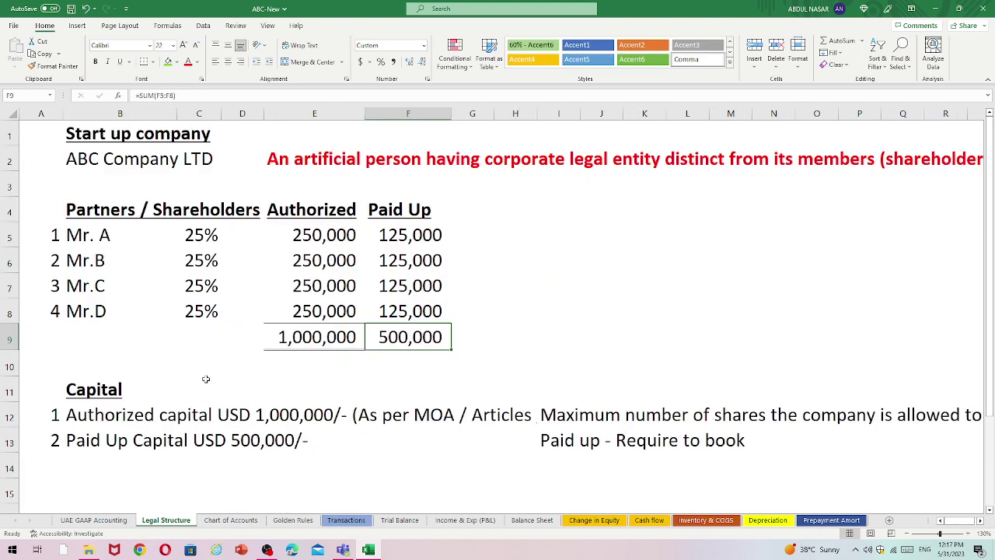
{"action": "left_click", "coordinate": [229, 520]}
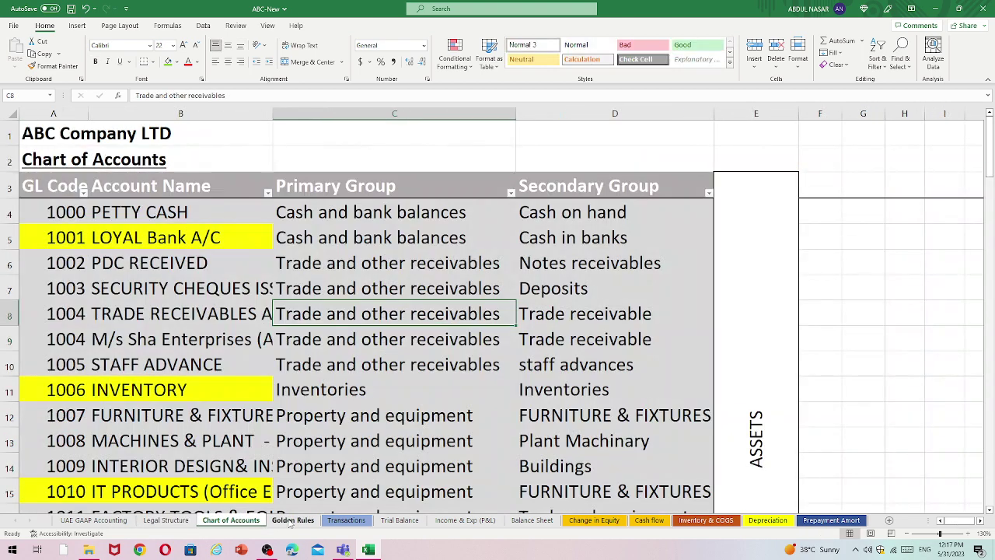
{"action": "left_click", "coordinate": [292, 520]}
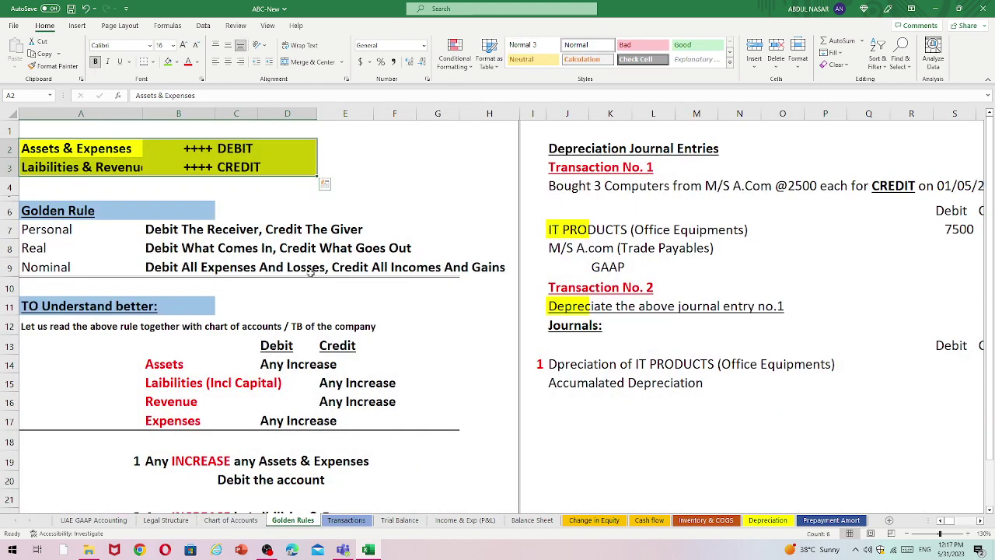
{"action": "left_click", "coordinate": [225, 189]}
{"action": "left_click_drag", "start_coordinate": [42, 147], "coordinate": [307, 167]}
{"action": "left_click", "coordinate": [294, 190]}
Step: Open the Transactions sheet and review the first transaction, Invested Capital, up to the LOYAL Bank A/C debit amount
{"action": "left_click", "coordinate": [346, 520]}
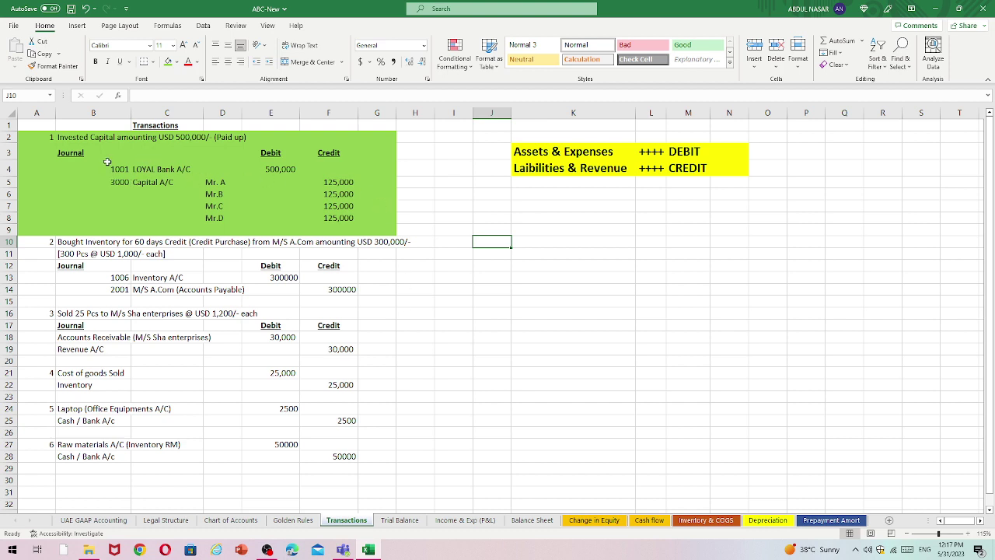
{"action": "left_click_drag", "start_coordinate": [44, 138], "coordinate": [351, 228]}
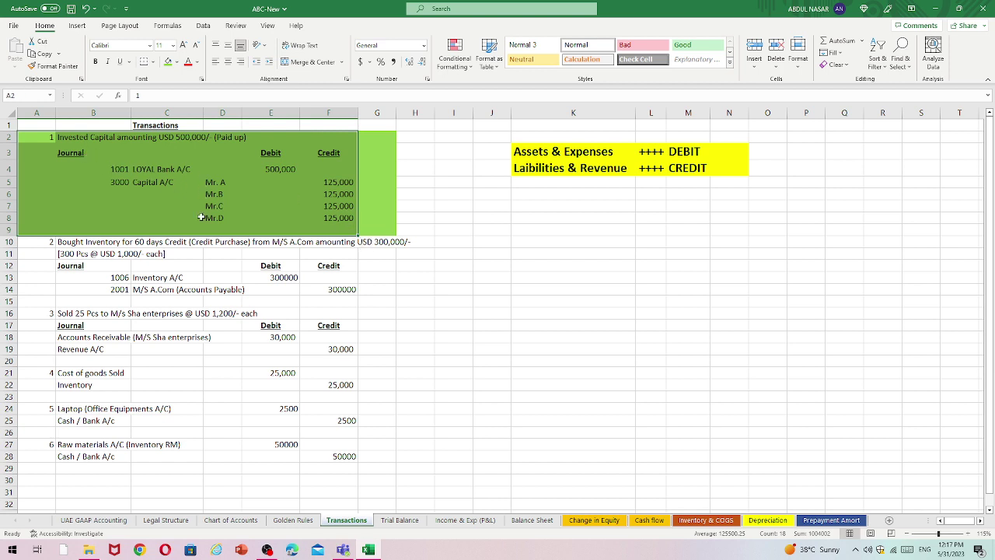
{"action": "left_click", "coordinate": [94, 147]}
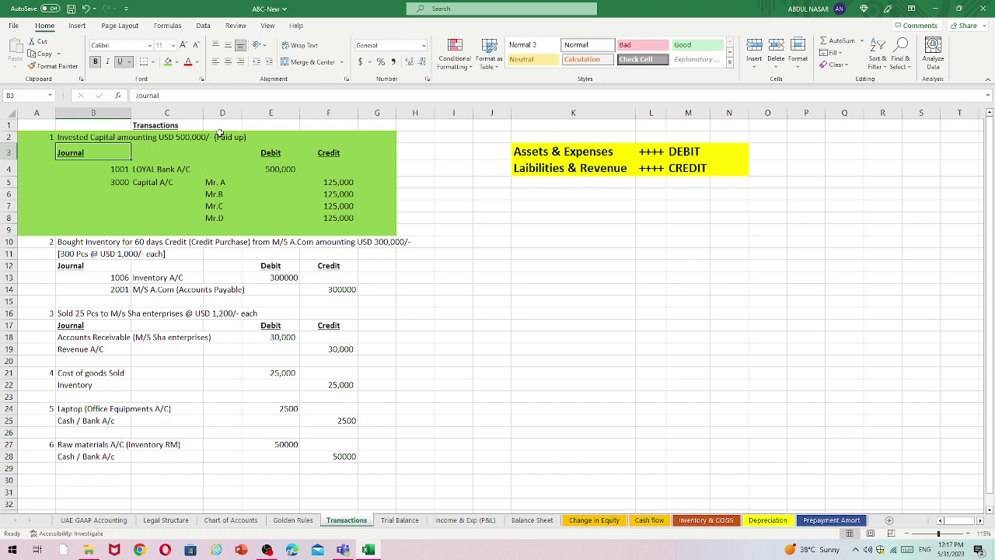
{"action": "left_click", "coordinate": [83, 138]}
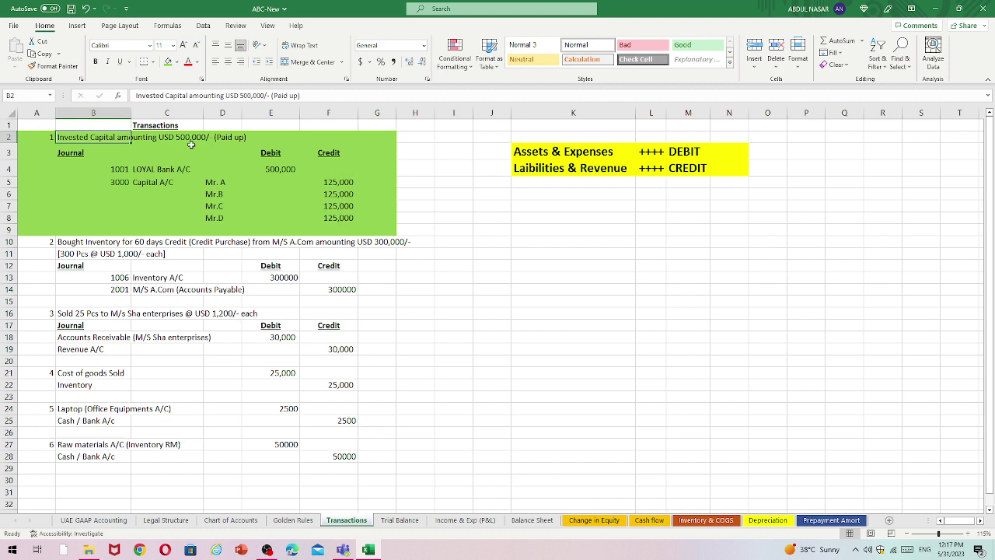
{"action": "left_click", "coordinate": [148, 171]}
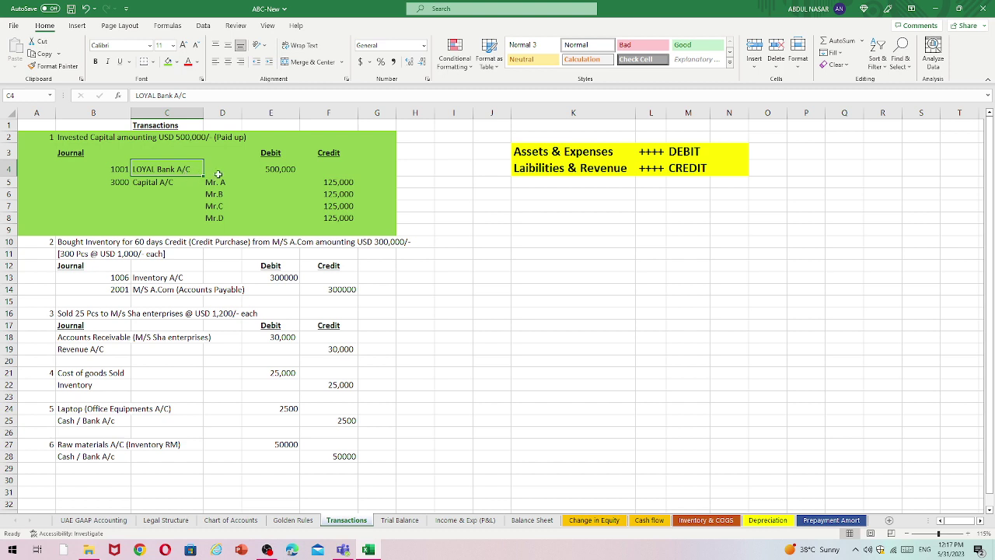
{"action": "left_click", "coordinate": [282, 169]}
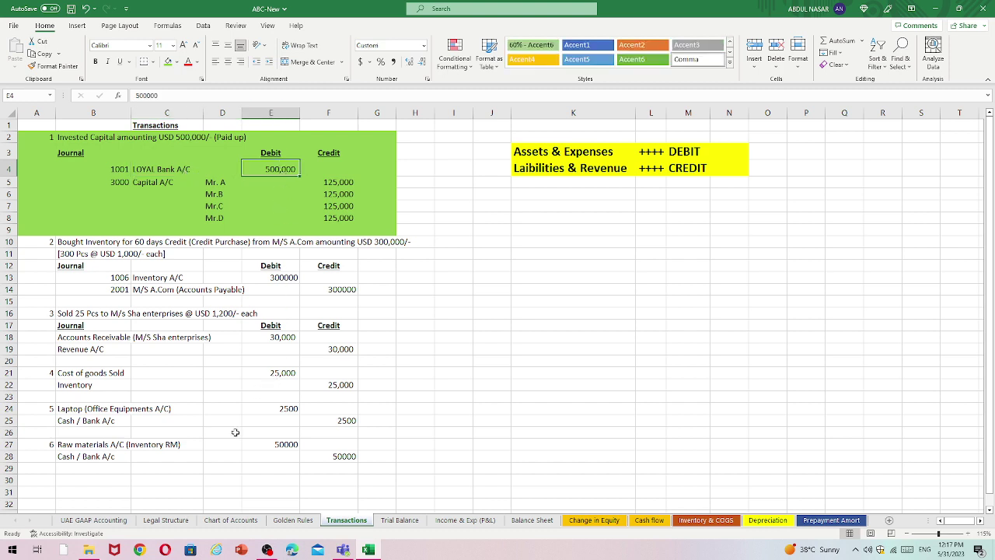
Step: Check the company's legal entity definition on the Legal Structure sheet and return to Transactions by way of Golden Rules
{"action": "left_click", "coordinate": [175, 521]}
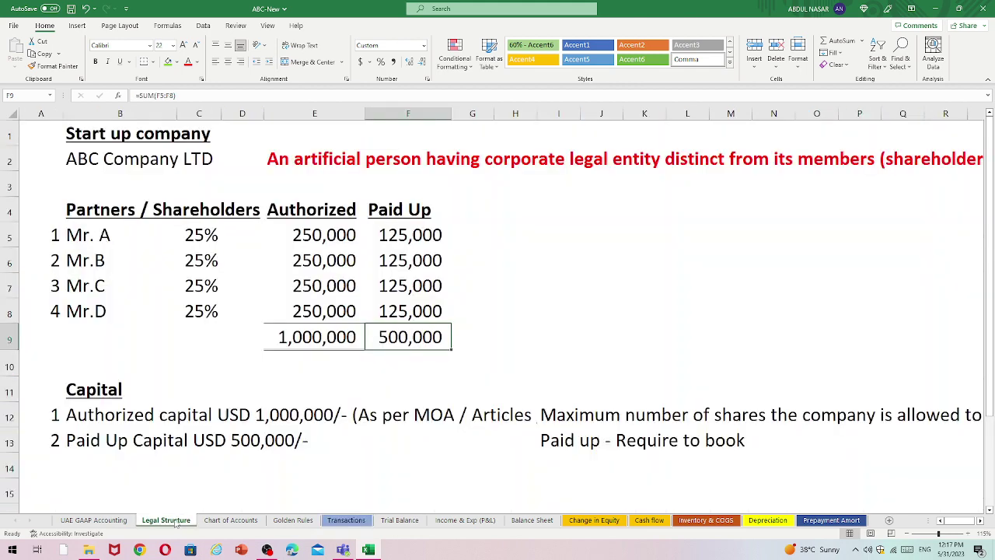
{"action": "left_click", "coordinate": [503, 162]}
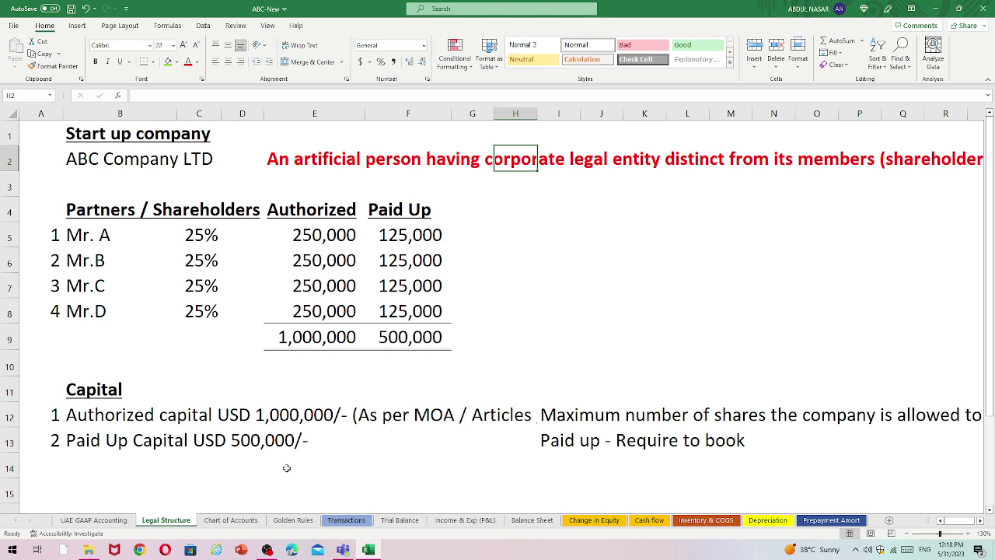
{"action": "left_click", "coordinate": [293, 521]}
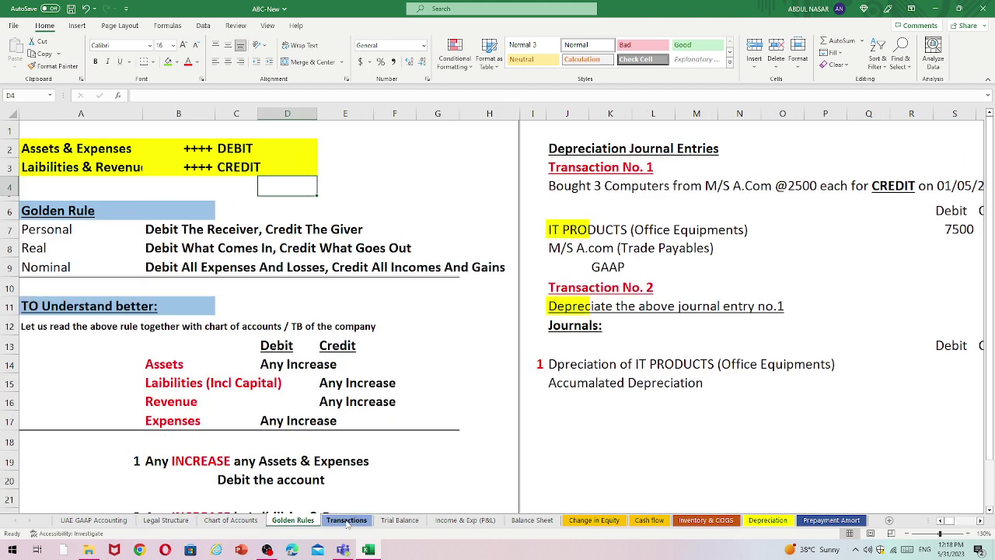
{"action": "left_click", "coordinate": [347, 521]}
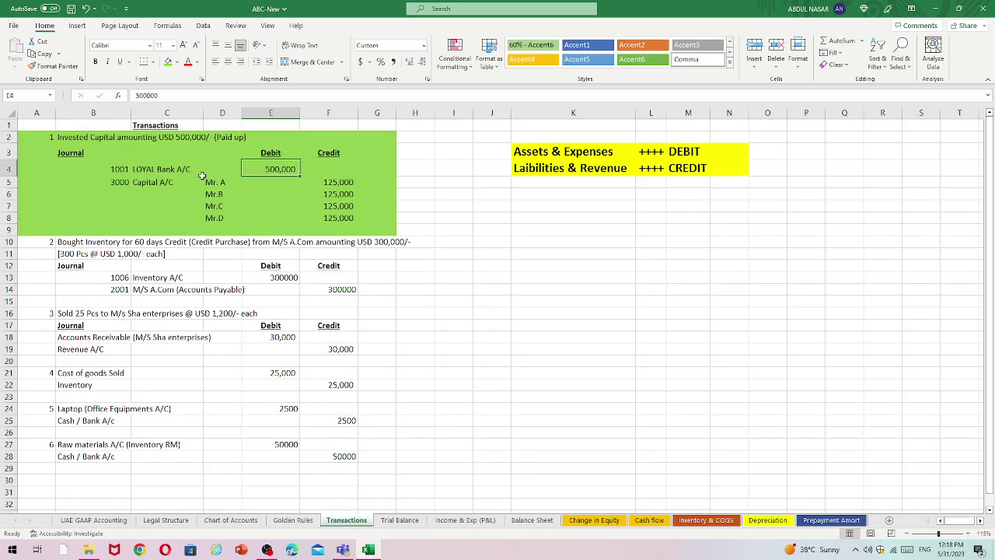
Step: Highlight the LOYAL Bank A/C debit line of the first journal entry, across B4:F4
{"action": "left_click_drag", "start_coordinate": [151, 169], "coordinate": [273, 168]}
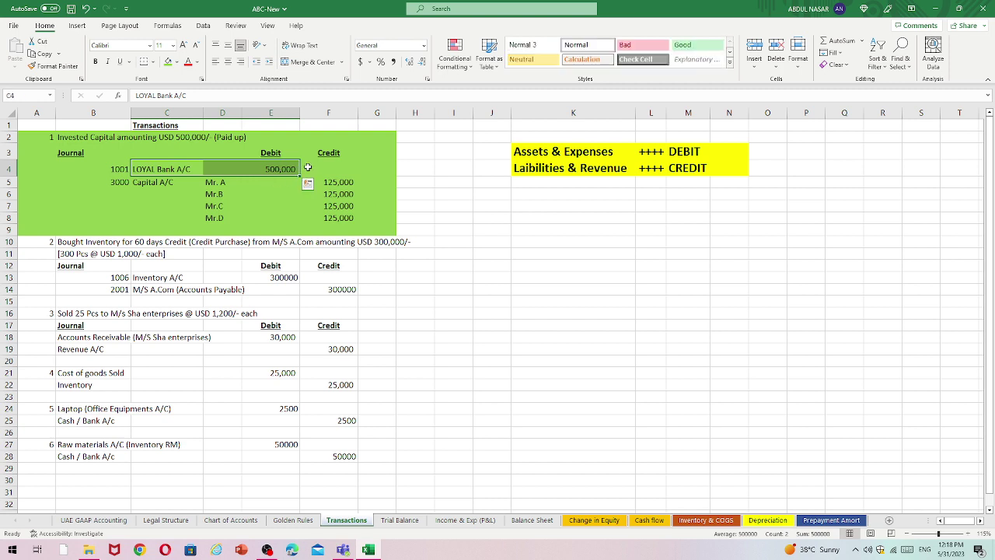
{"action": "left_click", "coordinate": [309, 168]}
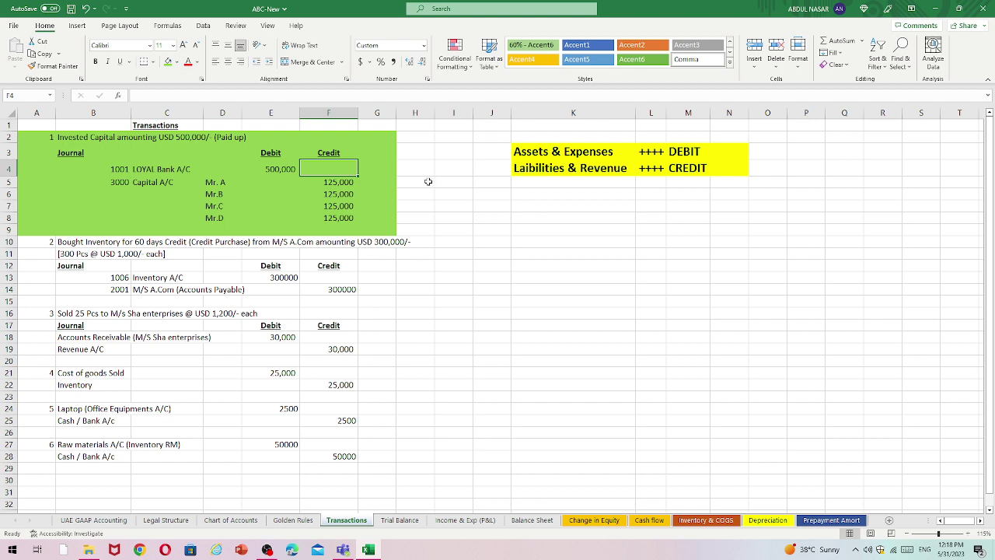
{"action": "left_click_drag", "start_coordinate": [153, 167], "coordinate": [301, 169]}
{"action": "left_click_drag", "start_coordinate": [117, 170], "coordinate": [313, 169]}
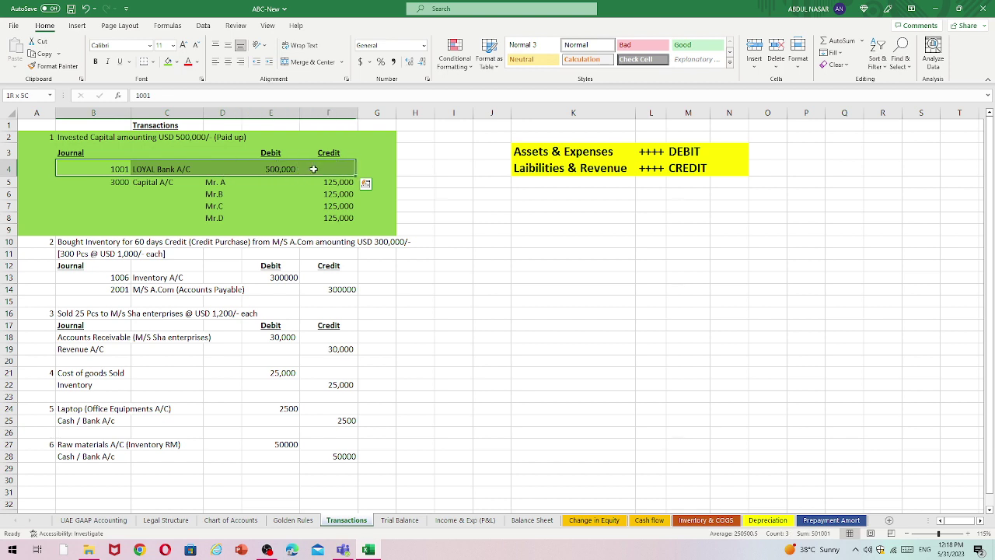
Step: Enter the label "Loyal bank account" in K7, below the yellow debit and credit summary
{"action": "left_click", "coordinate": [447, 235]}
{"action": "left_click", "coordinate": [529, 207]}
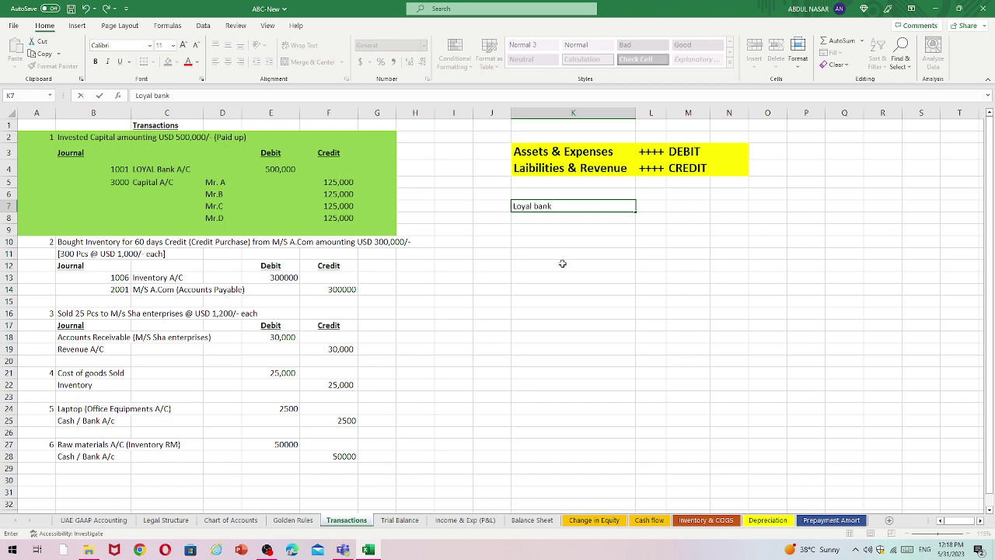
{"action": "type", "text": "count"}
{"action": "key", "text": "Return"}
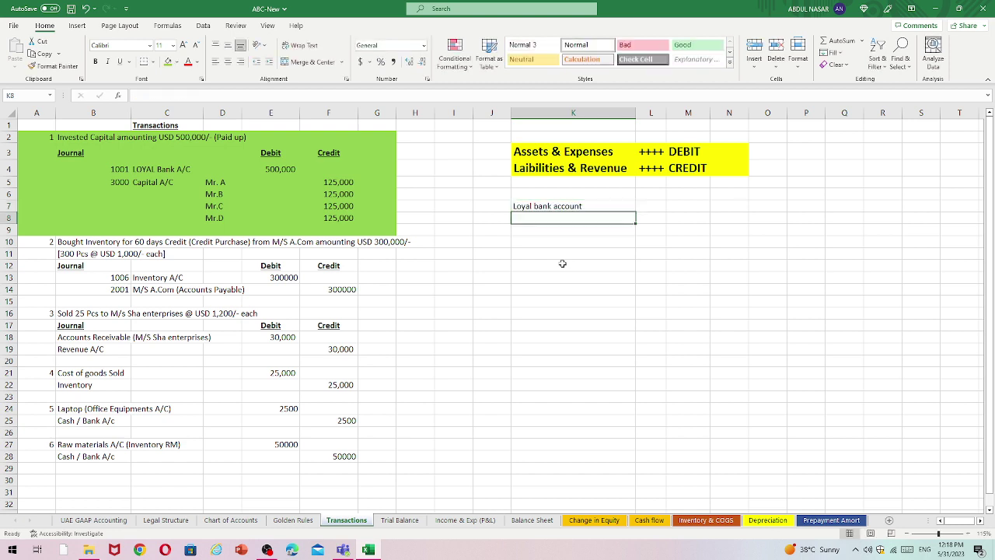
Step: Compare the Loyal bank account with the Assets & Expenses rule and enter the heading "debit" in L6
{"action": "key", "text": "Up"}
{"action": "key", "text": "Right"}
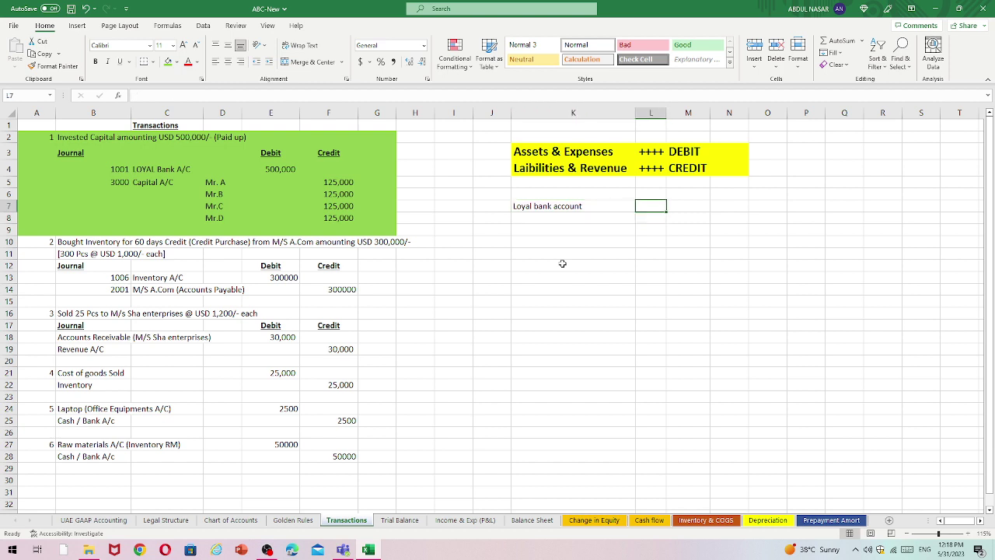
{"action": "key", "text": "Left"}
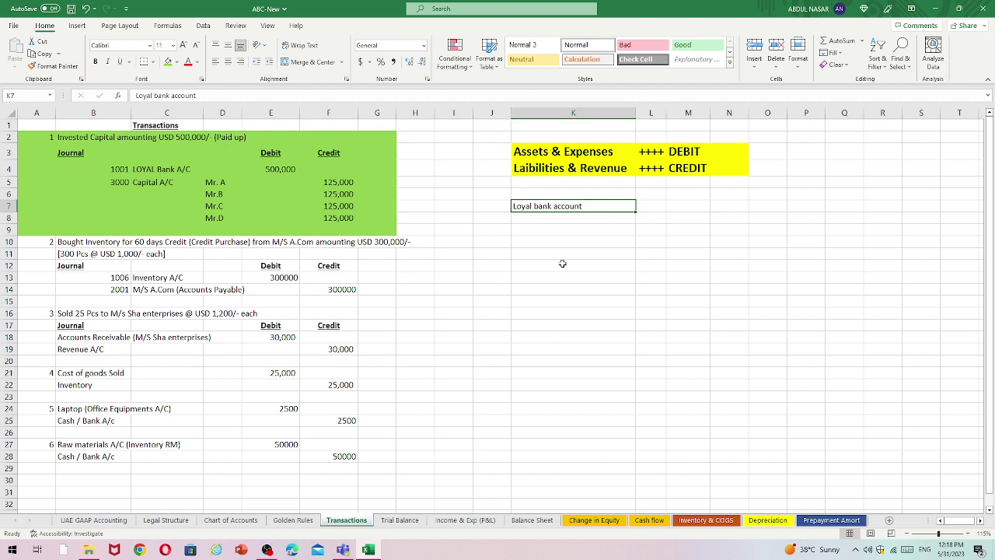
{"action": "key", "text": "Right"}
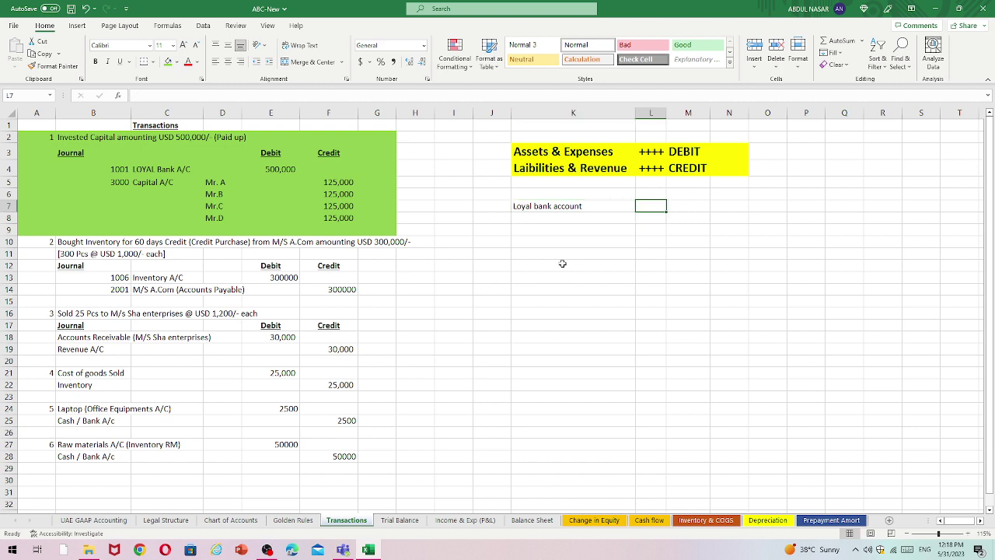
{"action": "key", "text": "Left"}
{"action": "key", "text": "Right"}
{"action": "left_click", "coordinate": [538, 151]}
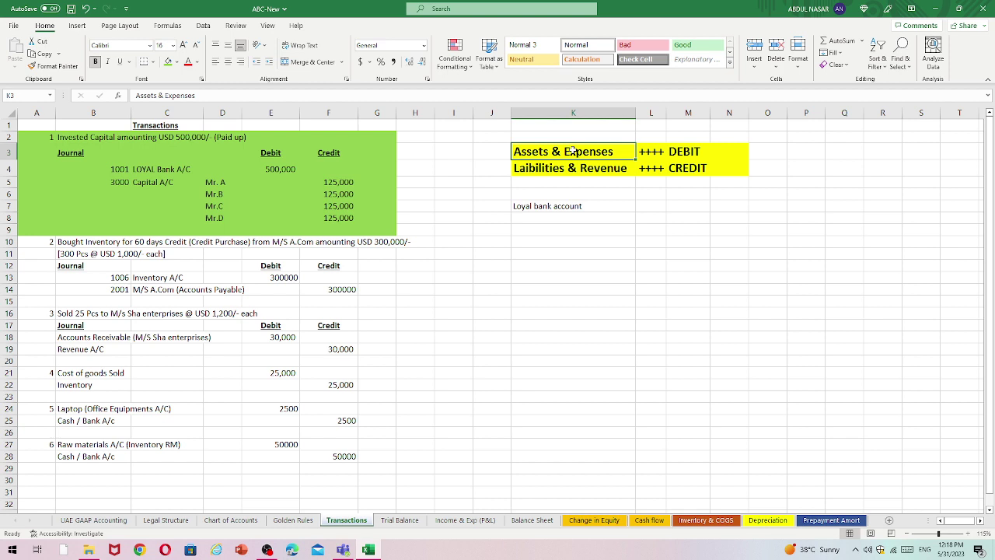
{"action": "left_click", "coordinate": [657, 194]}
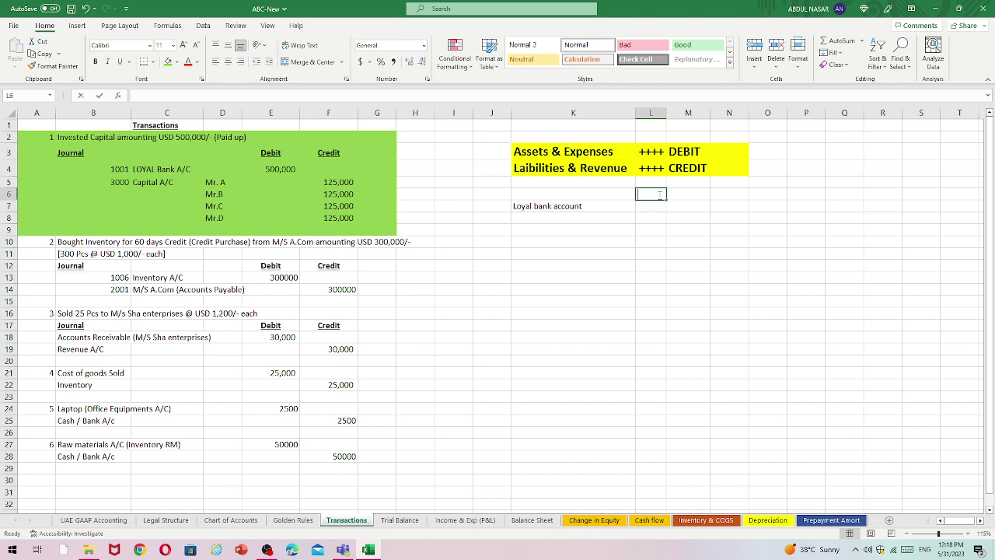
{"action": "type", "text": "debit"}
{"action": "key", "text": "Return"}
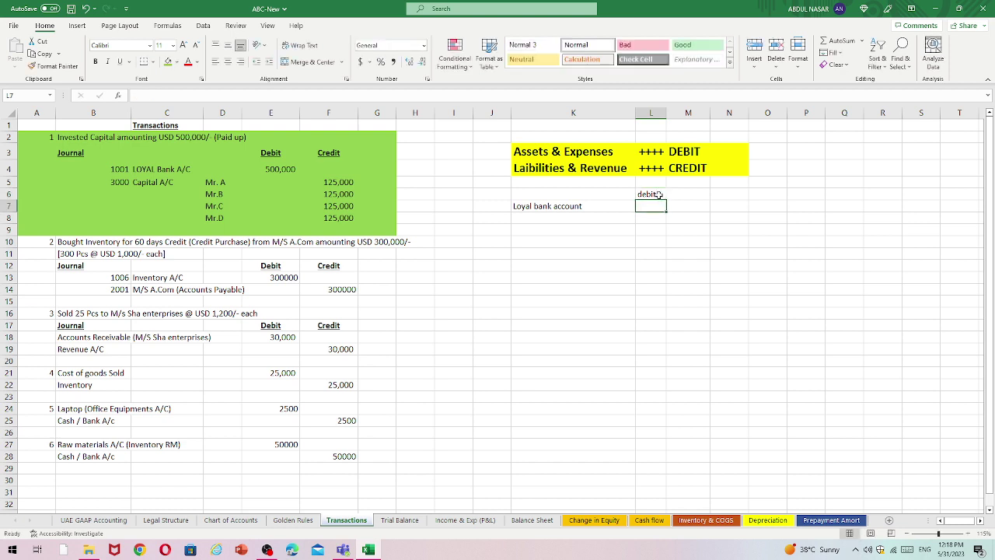
Step: Link L7 to the LOYAL Bank A/C debit amount with the formula +E4
{"action": "type", "text": "+"}
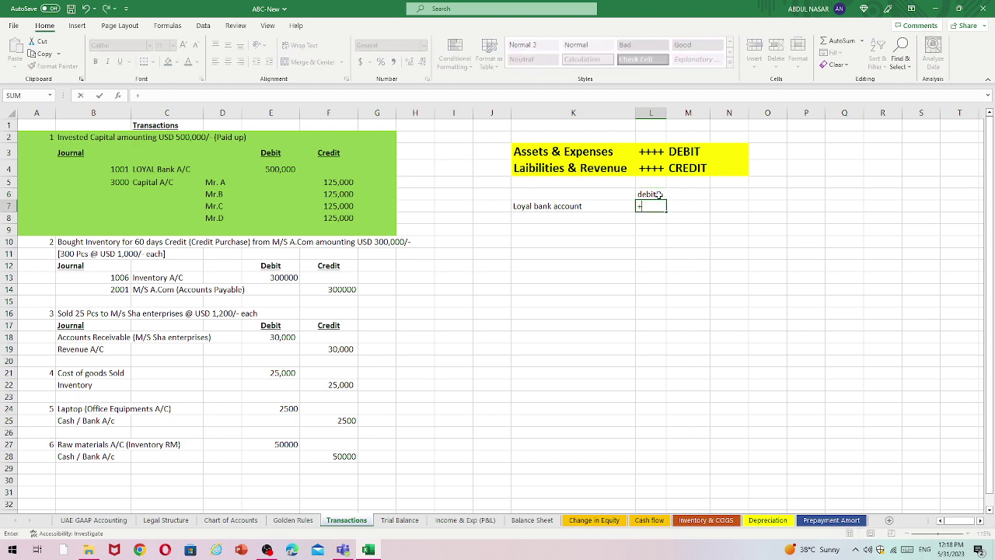
{"action": "left_click", "coordinate": [351, 182]}
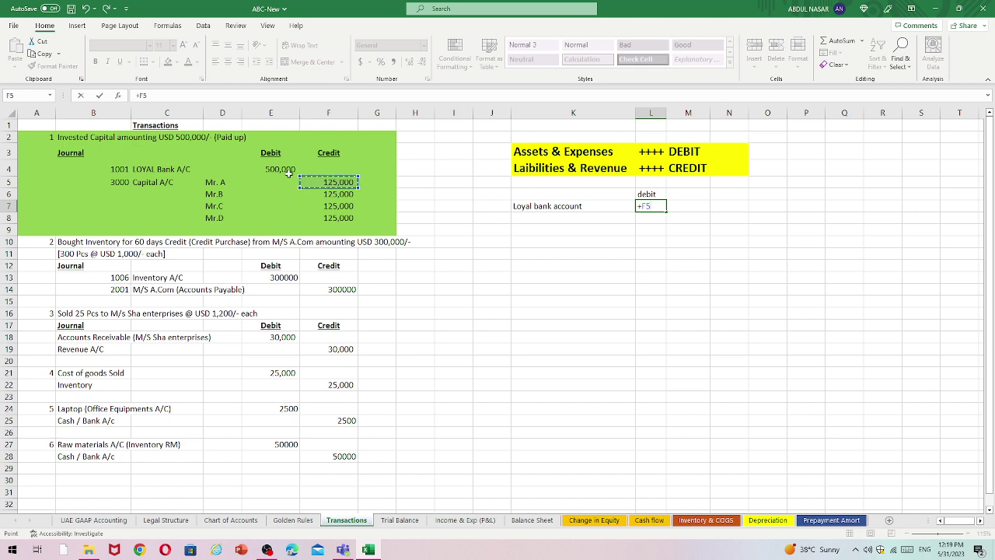
{"action": "left_click", "coordinate": [288, 171]}
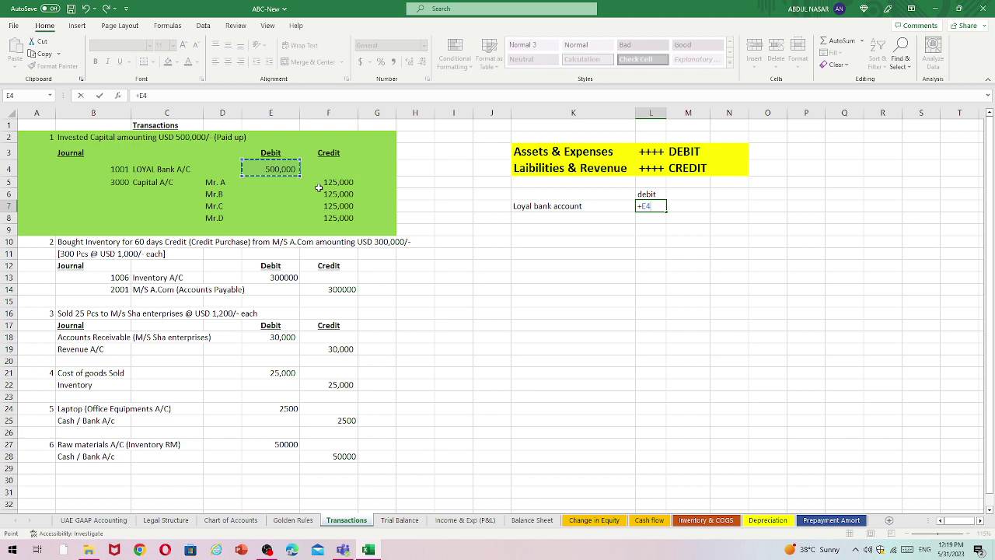
{"action": "key", "text": "Return"}
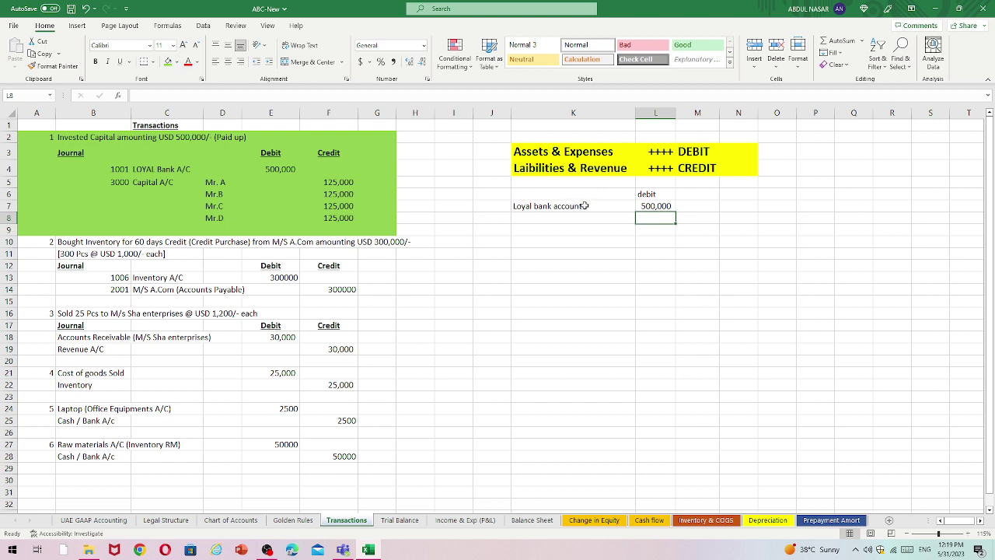
Step: Enter the label "Mr. A Capital" in K8, below the Loyal bank account label
{"action": "left_click", "coordinate": [553, 218]}
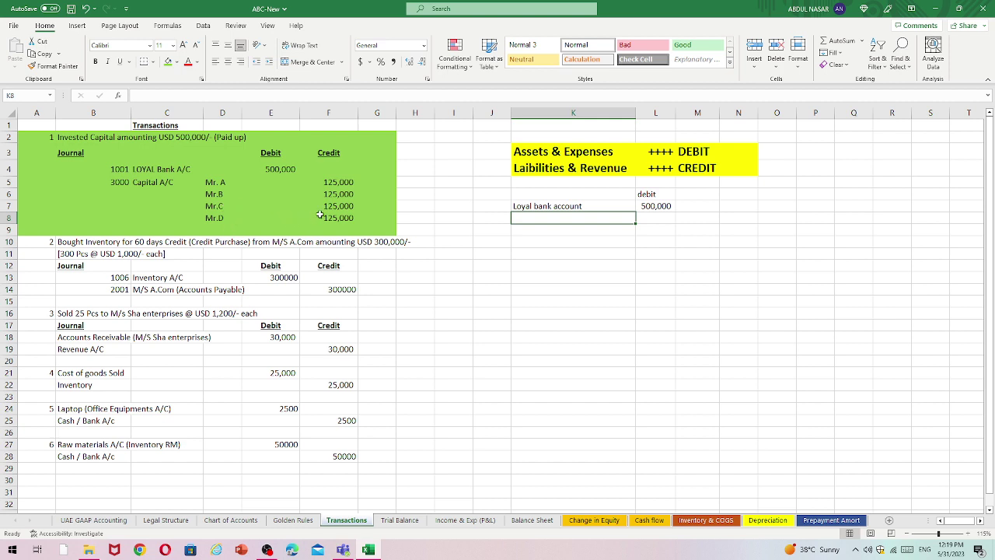
{"action": "left_click", "coordinate": [336, 185]}
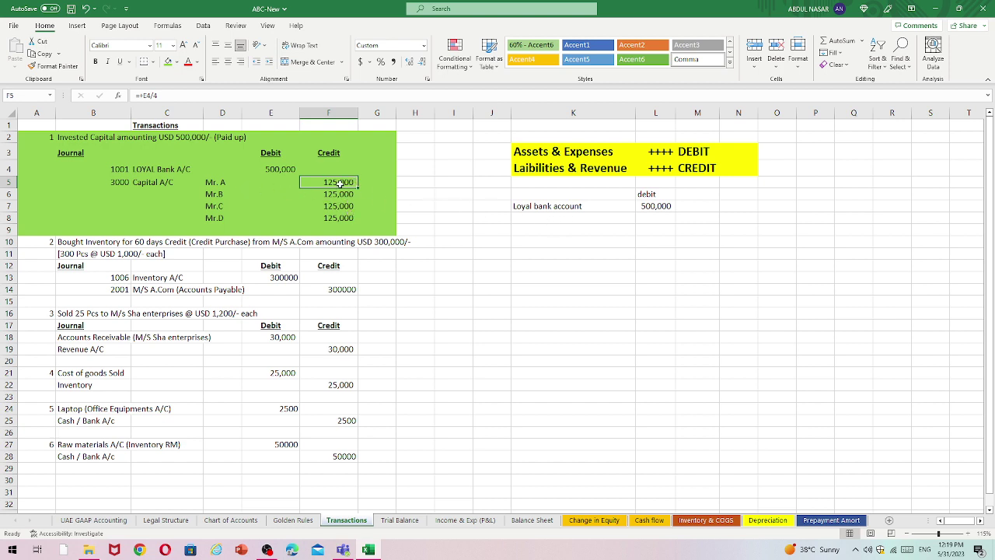
{"action": "left_click", "coordinate": [542, 220]}
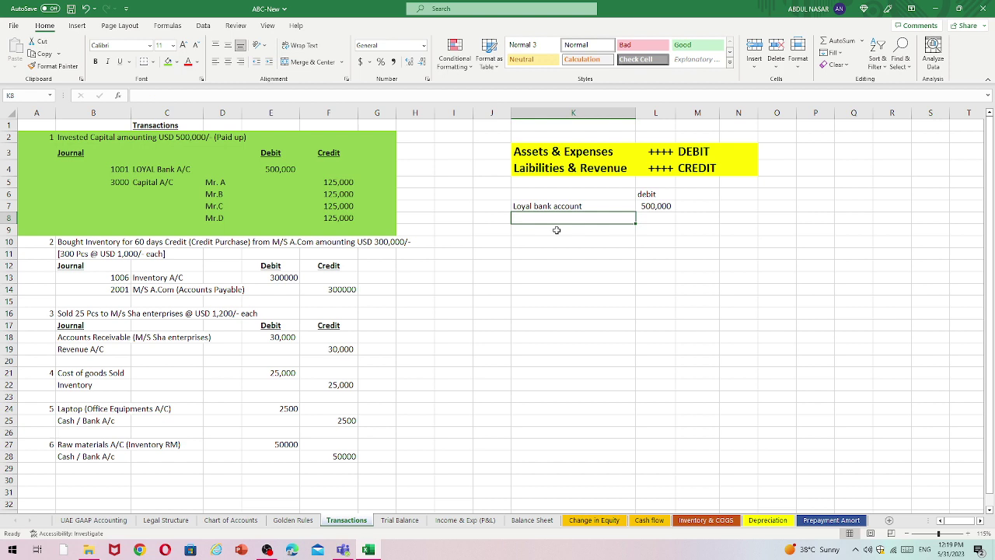
{"action": "type", "text": "Mr. A"}
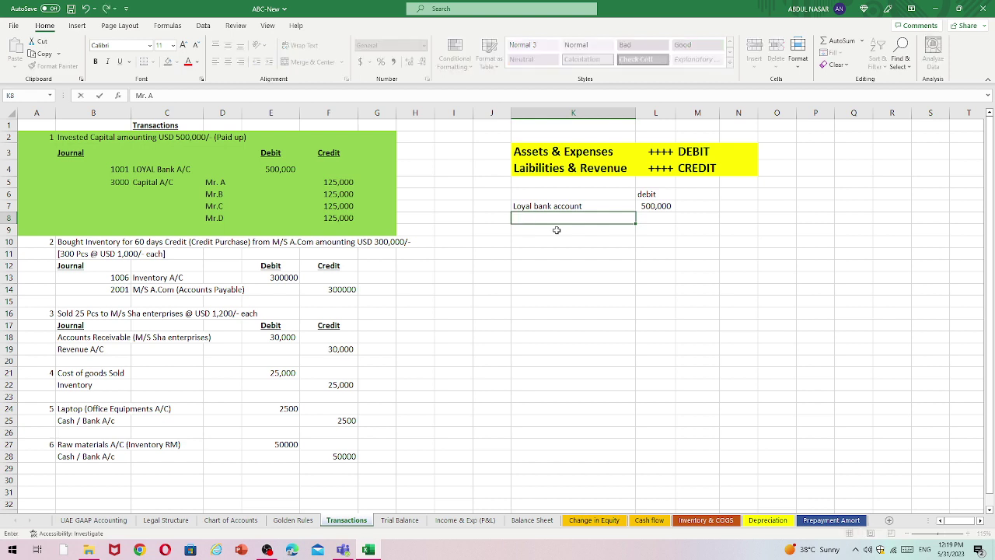
{"action": "key", "text": "Return"}
{"action": "key", "text": "Up"}
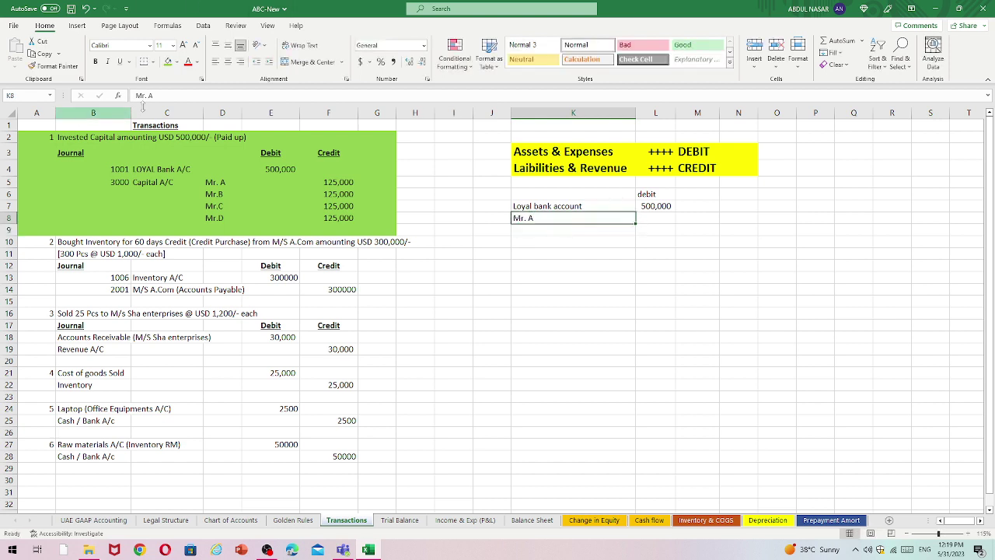
{"action": "left_click", "coordinate": [168, 97]}
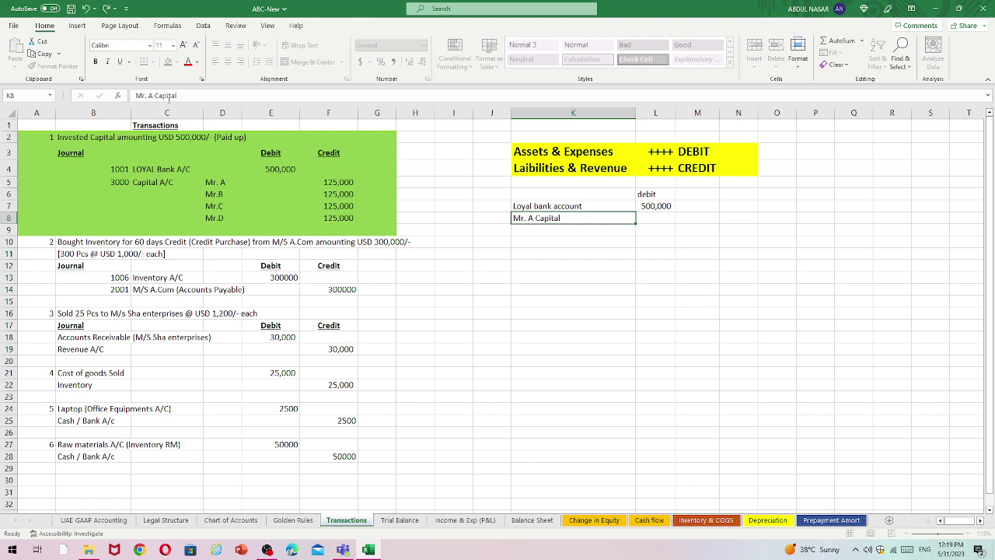
{"action": "type", "text": "Capital"}
{"action": "key", "text": "Return"}
Step: Following the Liabilities & Revenue rule, enter 125000 in M8 as the credit amount for Mr. A Capital
{"action": "left_click", "coordinate": [667, 169]}
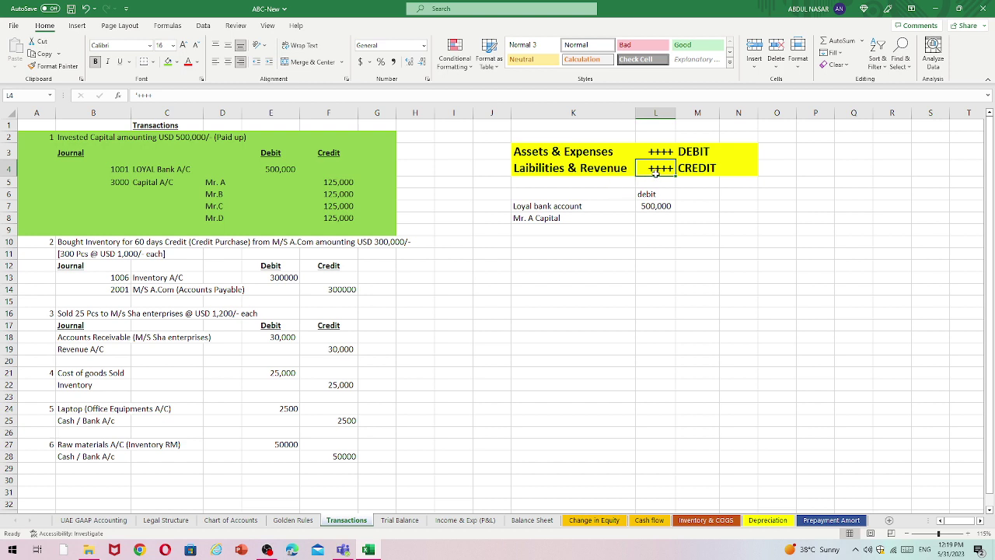
{"action": "left_click", "coordinate": [687, 219]}
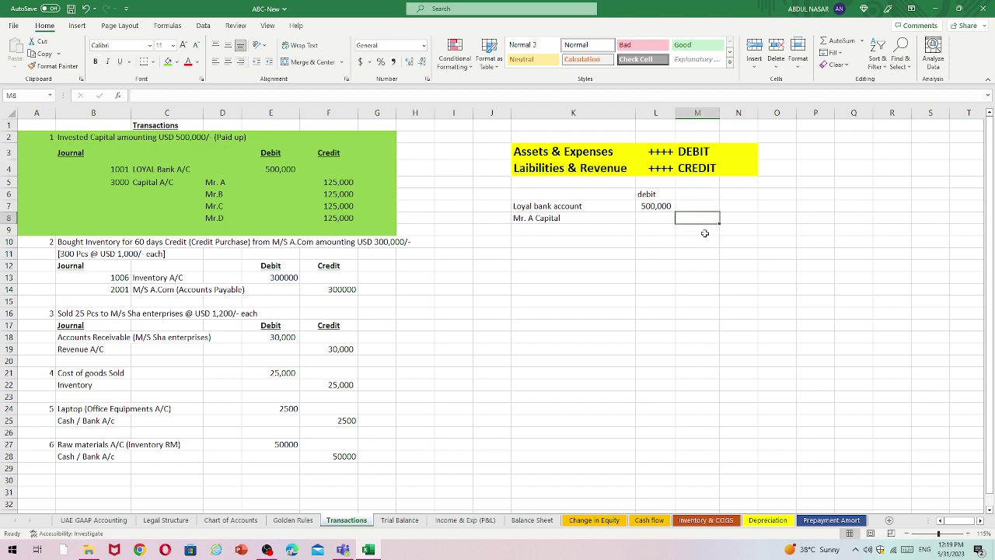
{"action": "type", "text": "125000"}
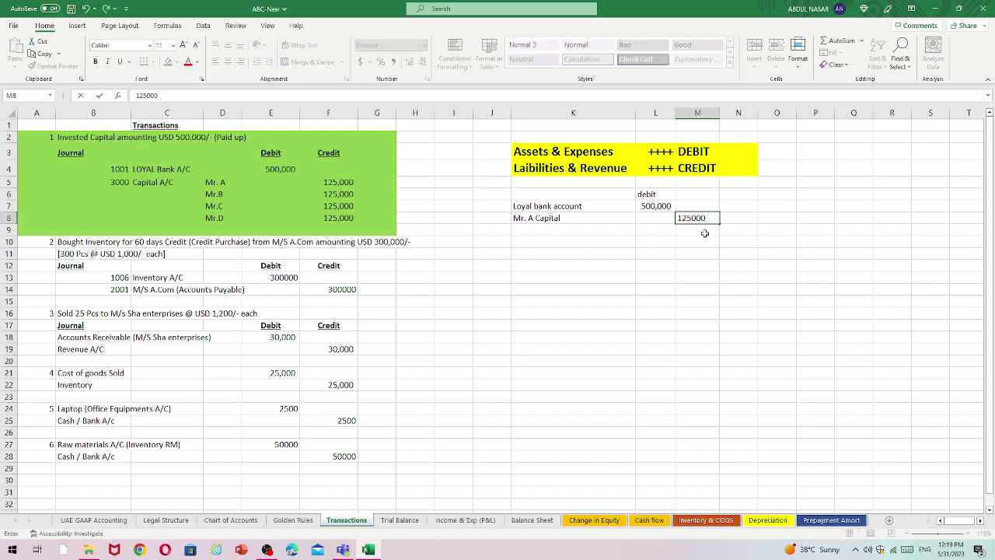
{"action": "key", "text": "Return"}
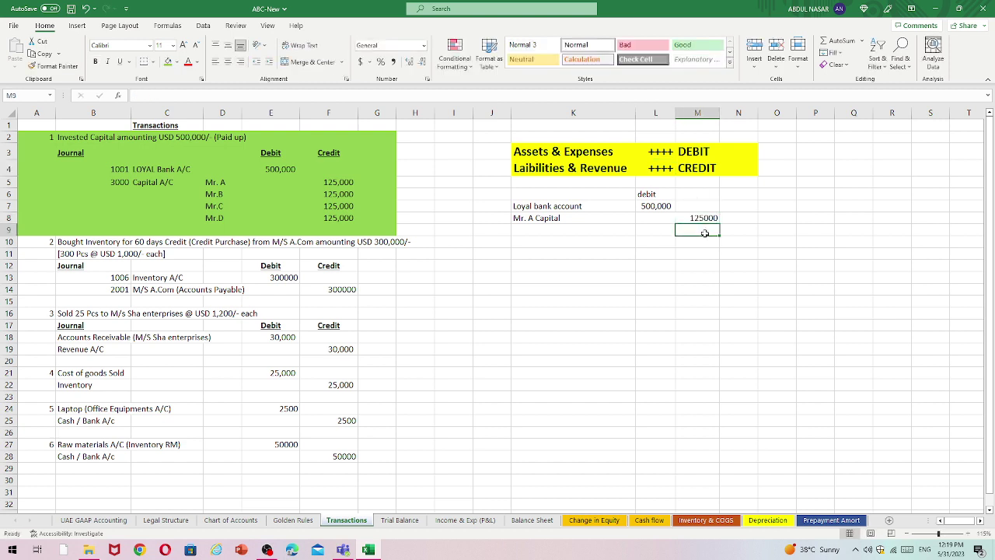
Step: Copy the "Mr. A Capital" label from K8 into K9:K11
{"action": "left_click", "coordinate": [554, 218]}
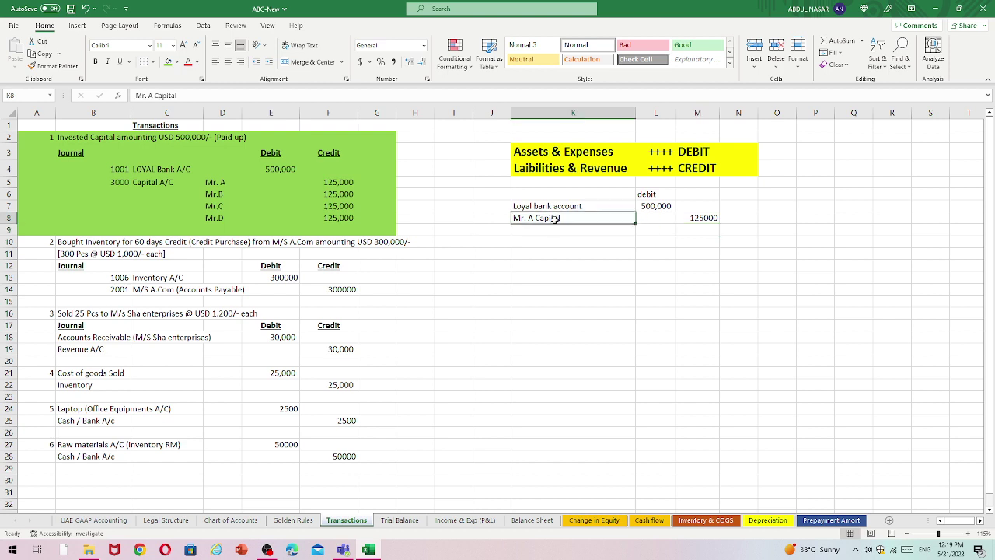
{"action": "key", "text": "ctrl+c"}
{"action": "left_click_drag", "start_coordinate": [563, 229], "coordinate": [566, 250]}
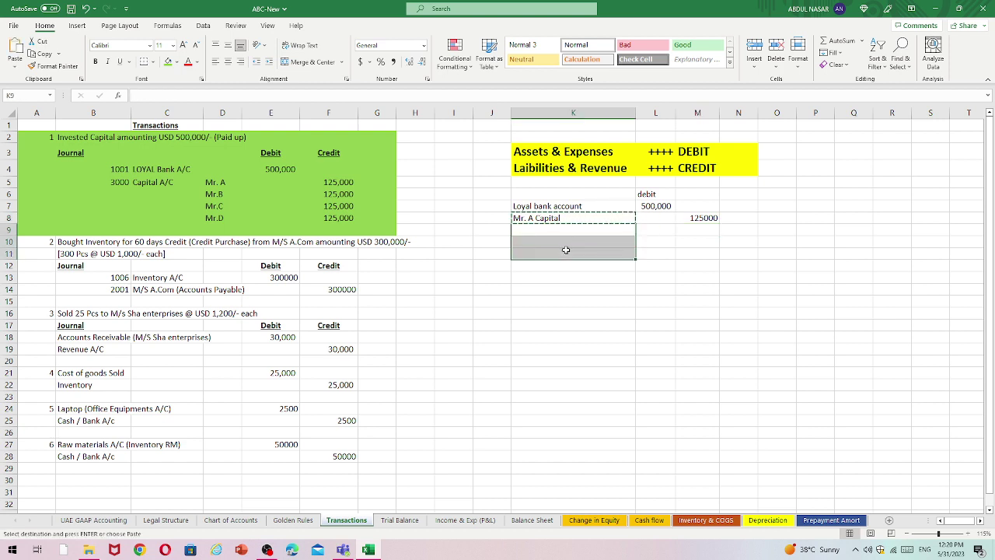
{"action": "key", "text": "Return"}
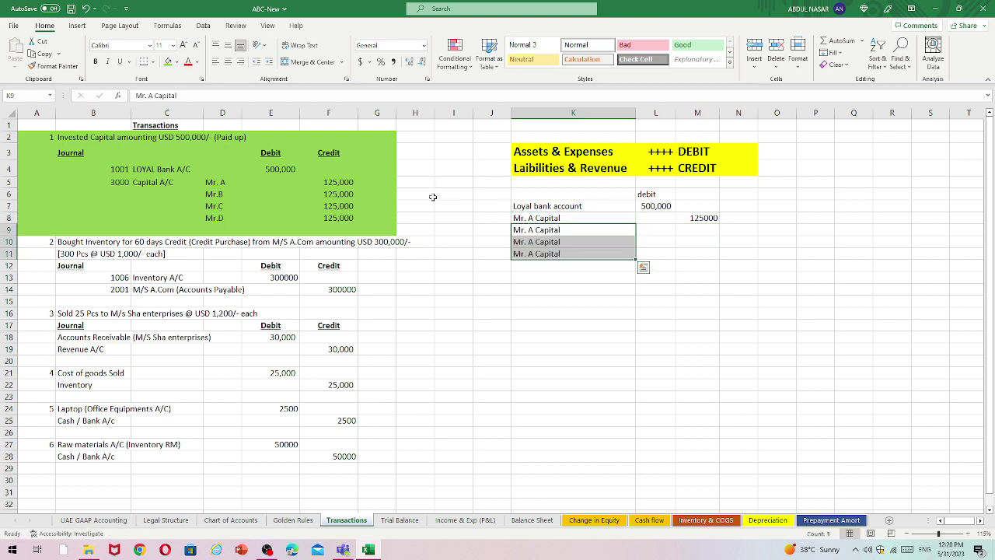
Step: Change the copied labels in K9, K10 and K11 to "Mr. b Capital", "Mr. c Capital" and "Mr. d Capital"
{"action": "left_click", "coordinate": [541, 231]}
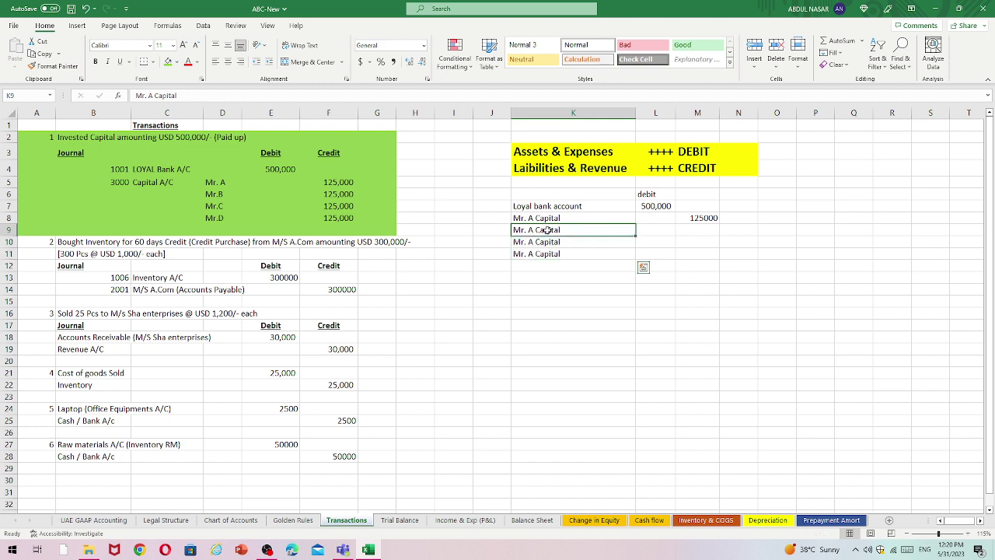
{"action": "left_click", "coordinate": [156, 95]}
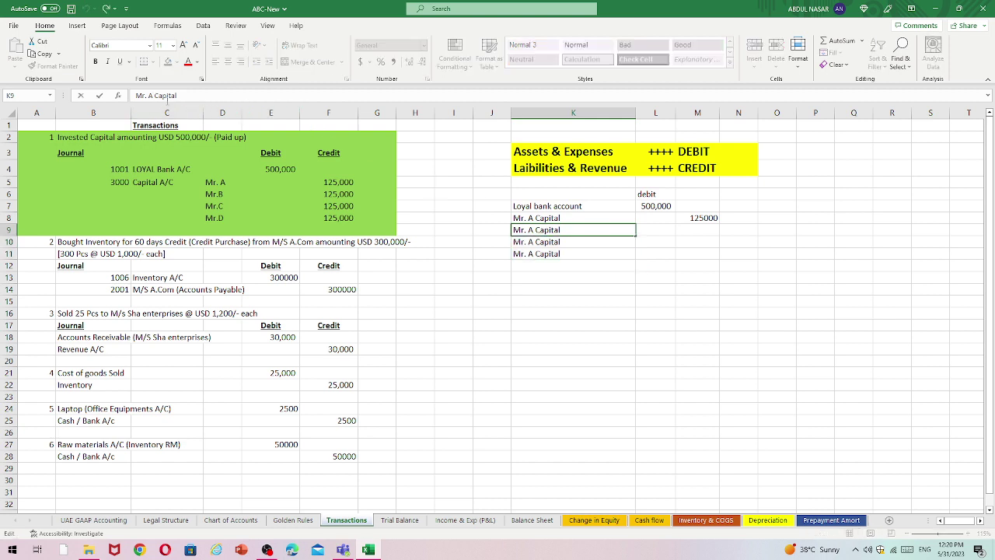
{"action": "key", "text": "BackSpace"}
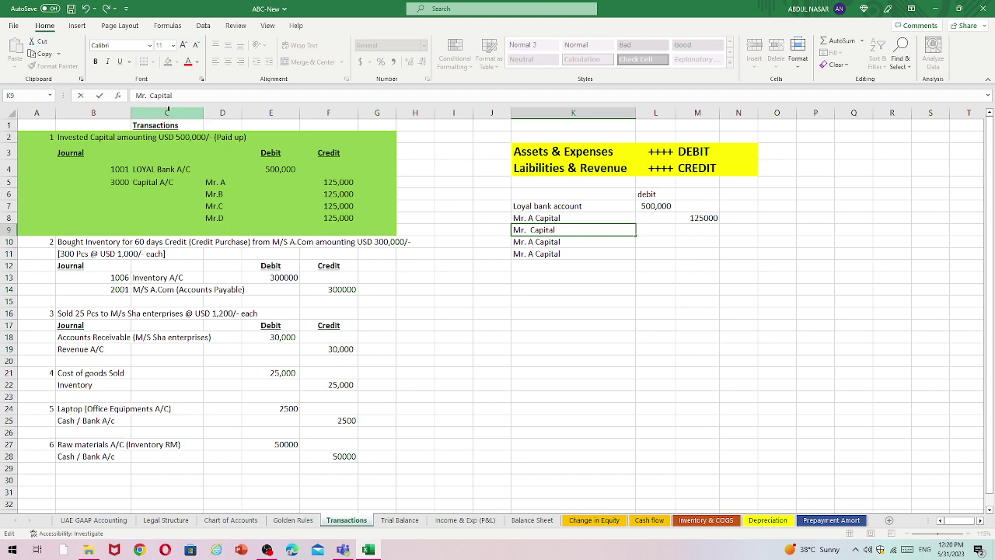
{"action": "type", "text": "b"}
{"action": "key", "text": "Return"}
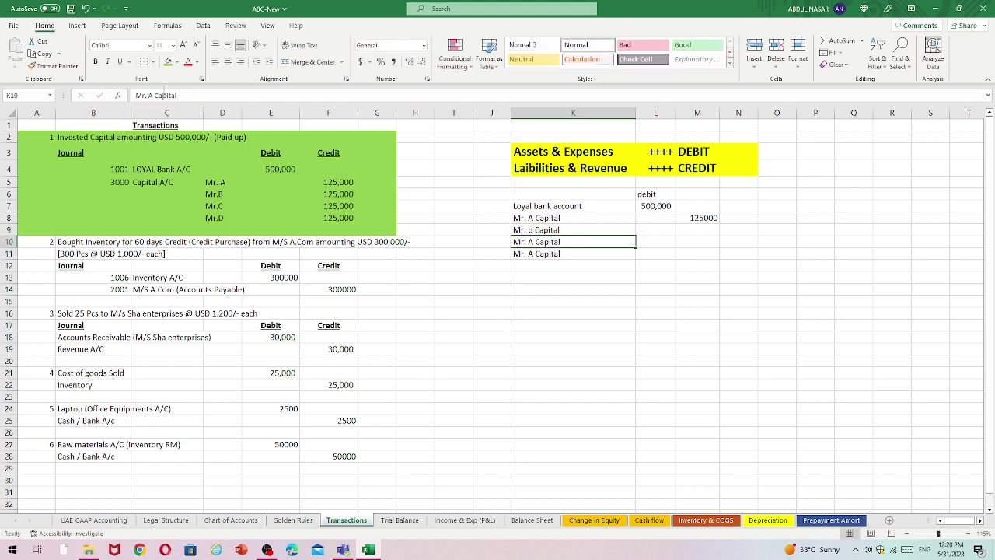
{"action": "left_click", "coordinate": [149, 97]}
{"action": "key", "text": "BackSpace"}
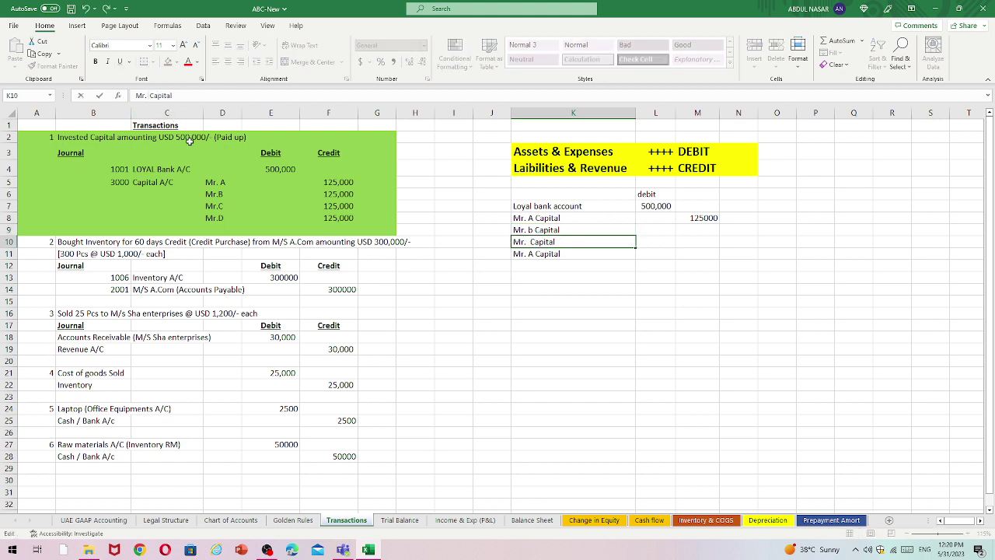
{"action": "type", "text": "c"}
{"action": "key", "text": "Return"}
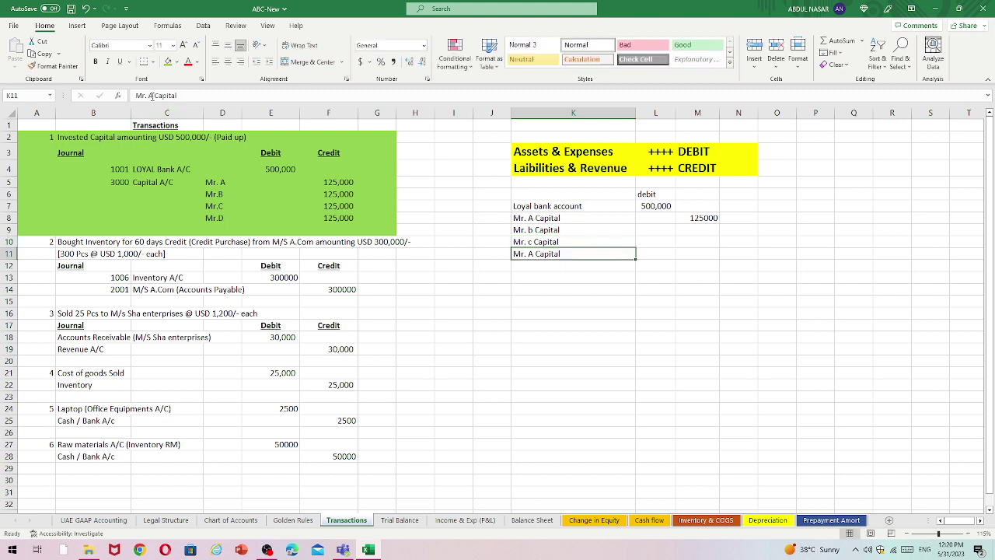
{"action": "key", "text": "BackSpace"}
{"action": "type", "text": "d"}
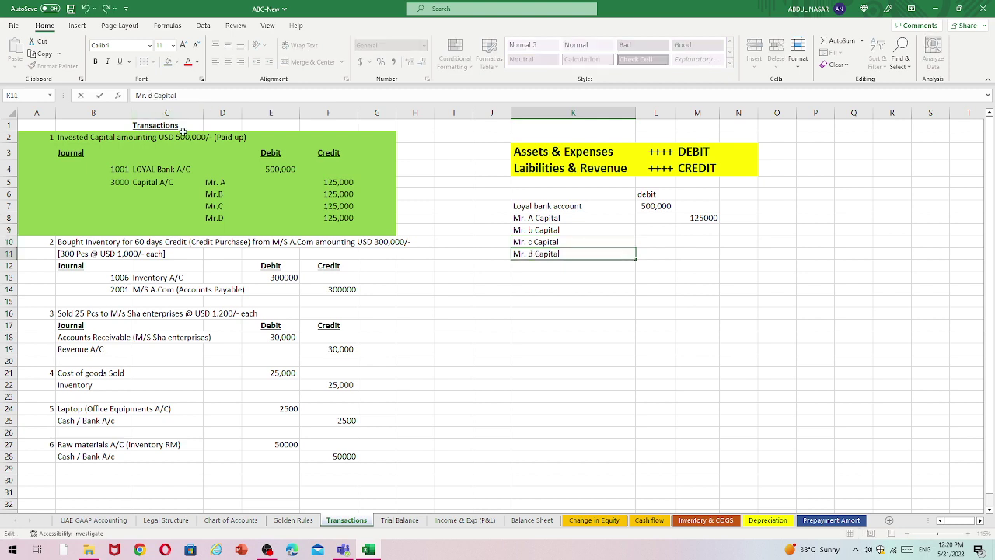
{"action": "key", "text": "Return"}
Step: Copy the 125000 credit from M8 into M9:M11 and check the sum of M8:M11
{"action": "left_click", "coordinate": [703, 218]}
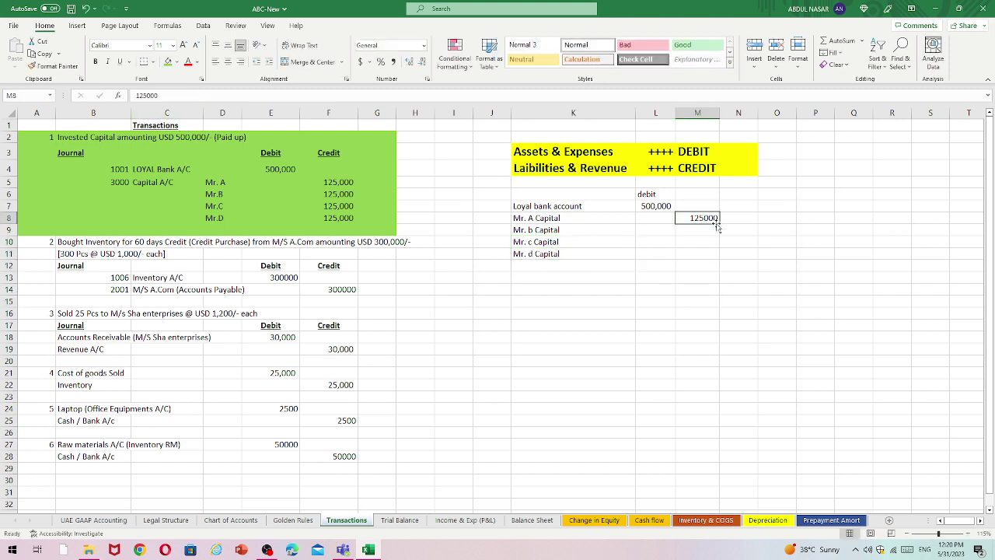
{"action": "key", "text": "ctrl+c"}
{"action": "left_click_drag", "start_coordinate": [705, 230], "coordinate": [700, 253]}
{"action": "key", "text": "ctrl+v"}
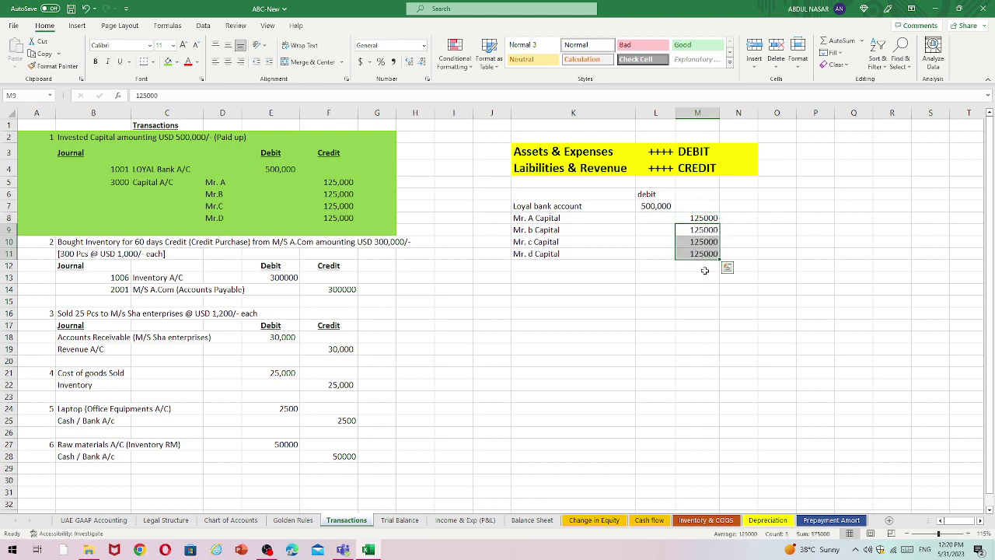
{"action": "left_click_drag", "start_coordinate": [707, 220], "coordinate": [703, 255]}
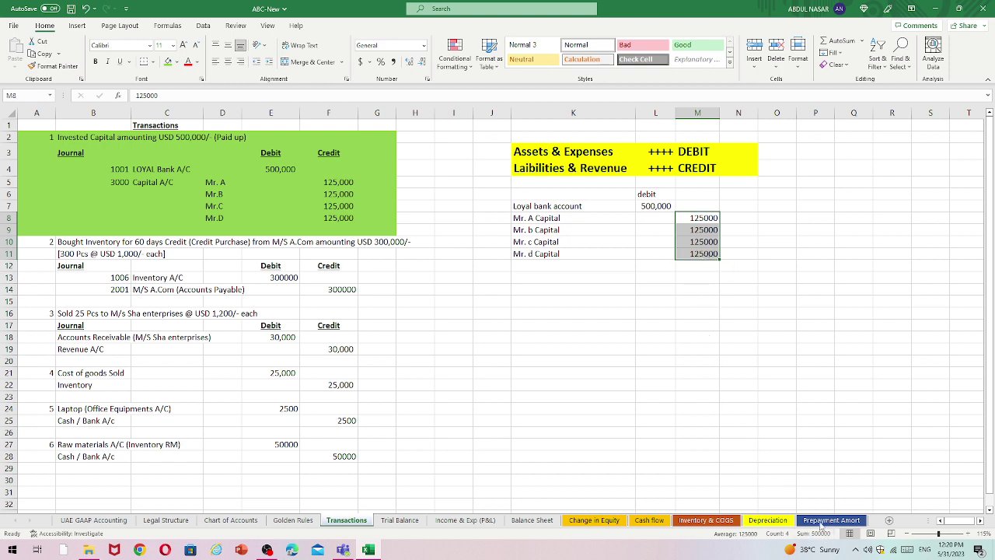
Step: Review the new entry across K7:M11 and enter the heading "Credit" in M6, above the capital amounts
{"action": "left_click", "coordinate": [660, 264]}
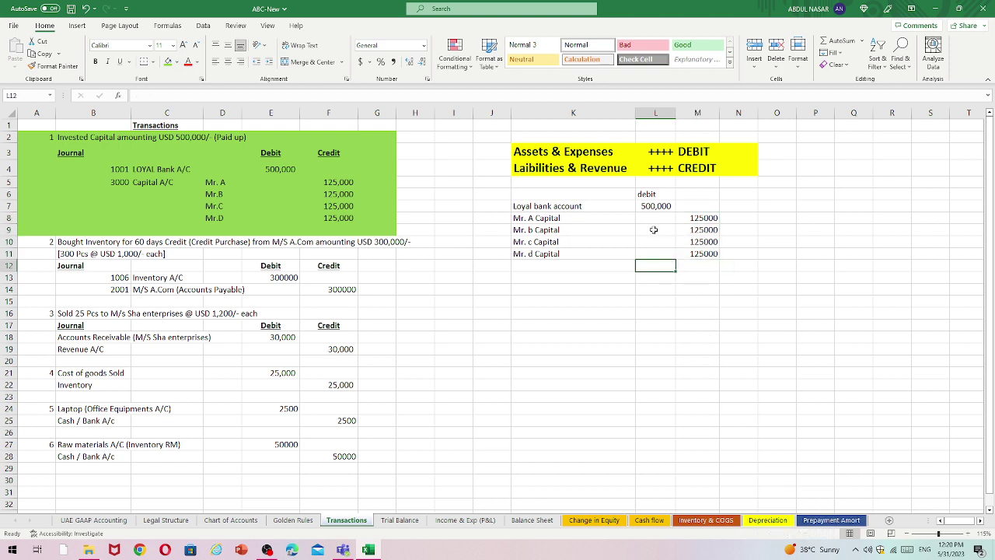
{"action": "left_click", "coordinate": [535, 206]}
{"action": "left_click_drag", "start_coordinate": [535, 205], "coordinate": [700, 256]}
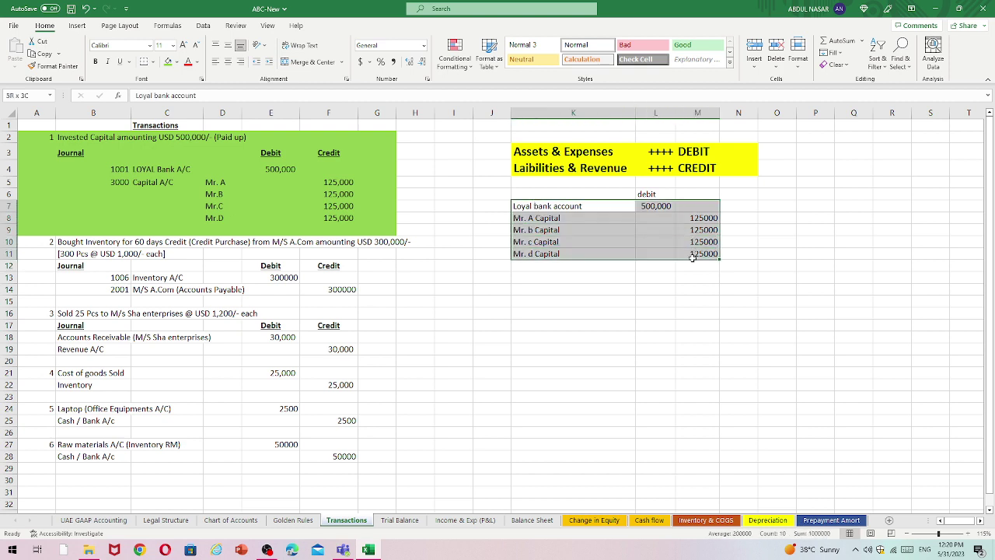
{"action": "left_click", "coordinate": [700, 198]}
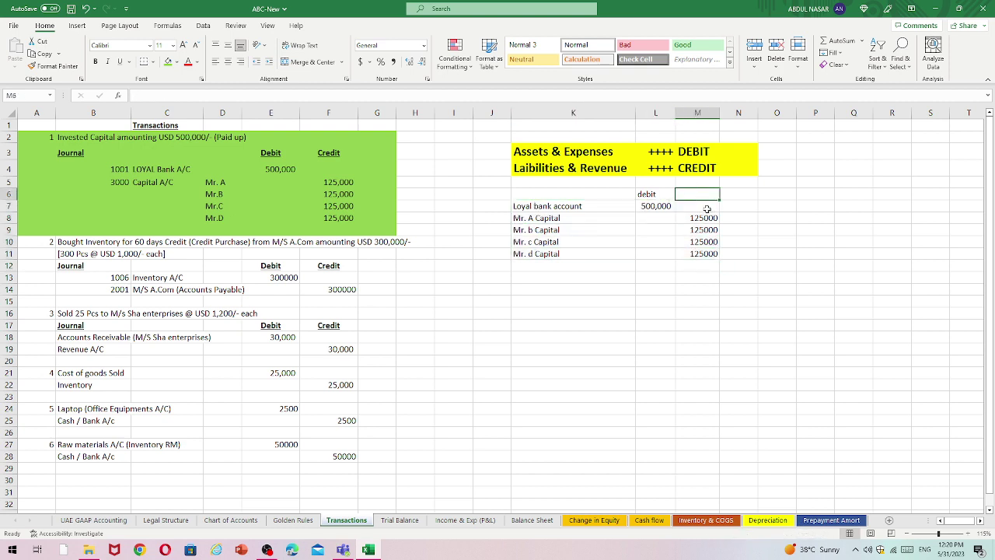
{"action": "type", "text": "Credi"}
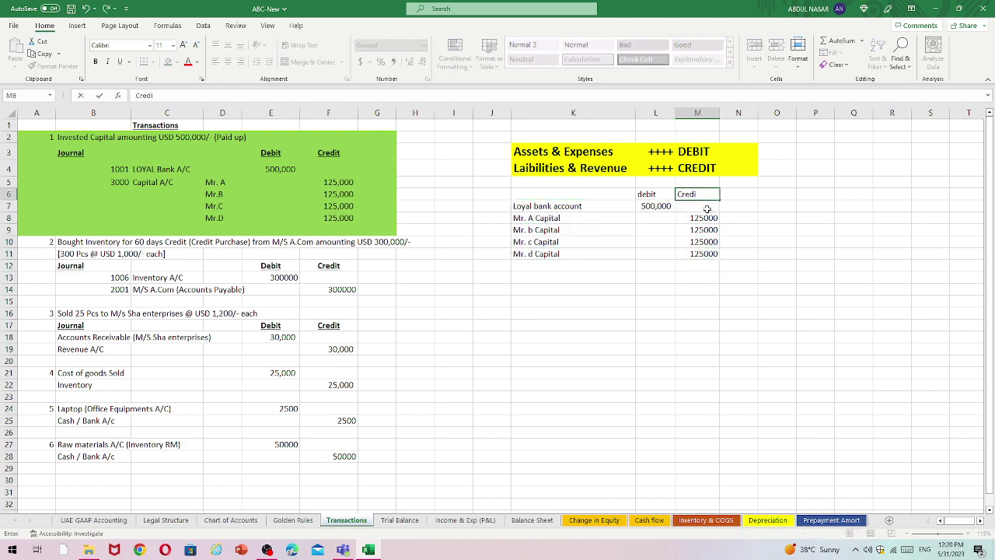
{"action": "type", "text": "t"}
{"action": "key", "text": "Return"}
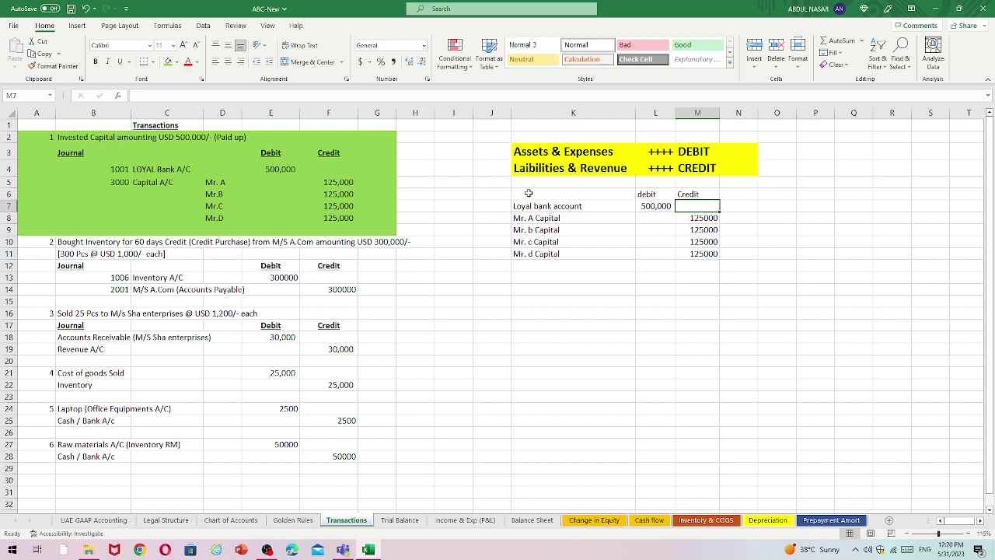
Step: Fill the new journal entry table K6:M11 with grey
{"action": "mouse_move", "coordinate": [528, 193]}
{"action": "left_mouse_down"}
{"action": "mouse_move", "coordinate": [706, 224]}
{"action": "mouse_move", "coordinate": [704, 252]}
{"action": "left_mouse_up"}
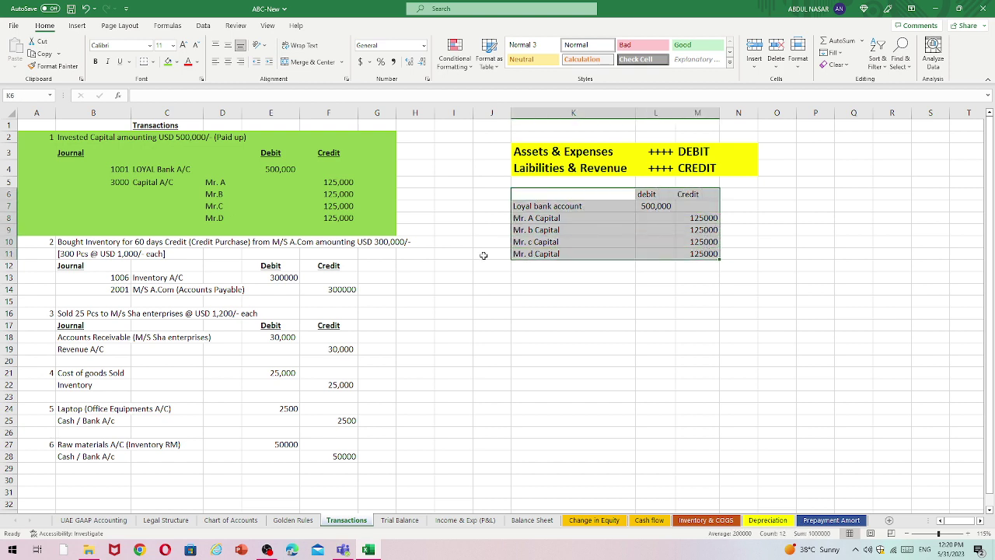
{"action": "left_click", "coordinate": [177, 62]}
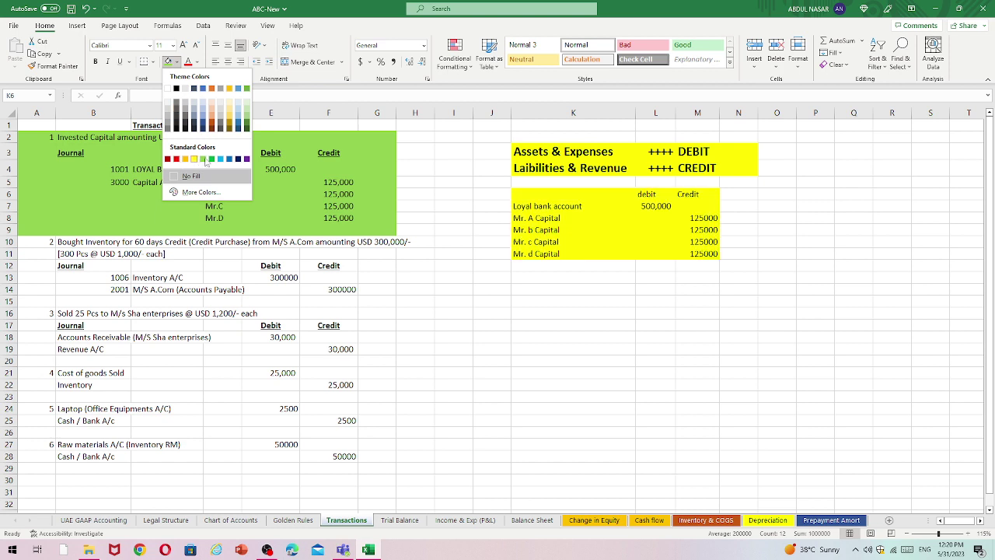
{"action": "left_click", "coordinate": [221, 117]}
{"action": "left_click", "coordinate": [609, 301]}
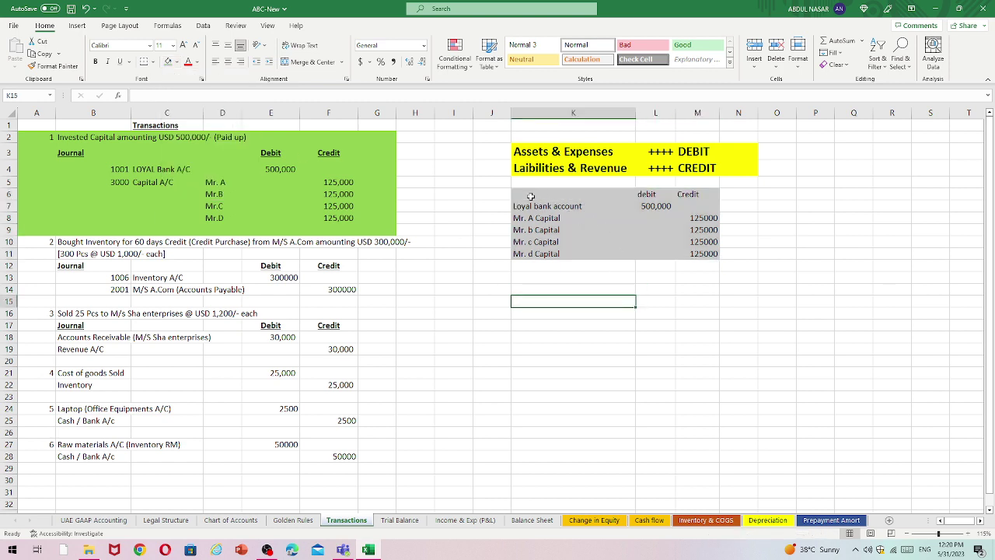
Step: Make the debit and Credit heading row K6:M6 bold
{"action": "left_click_drag", "start_coordinate": [531, 196], "coordinate": [682, 196]}
{"action": "left_click", "coordinate": [95, 61]}
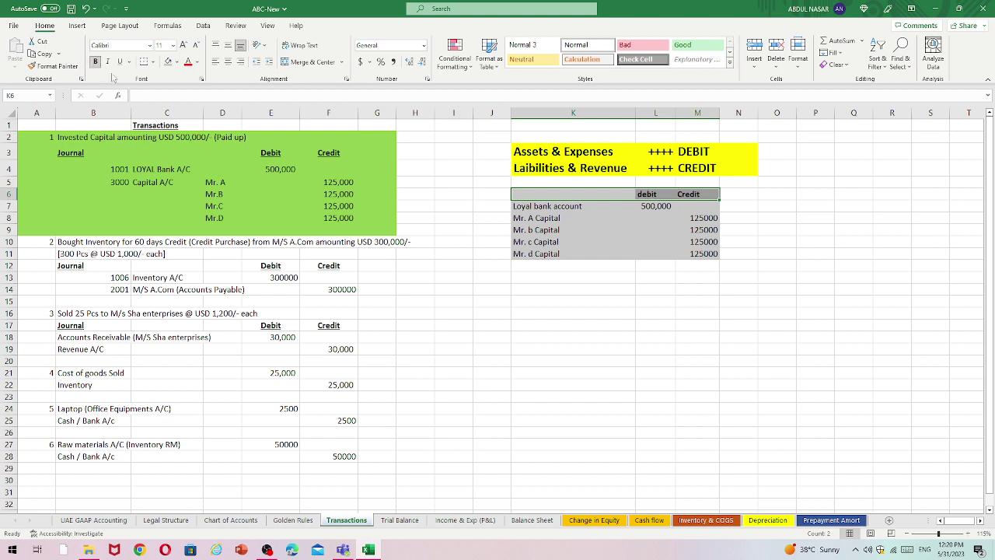
{"action": "left_click", "coordinate": [652, 344]}
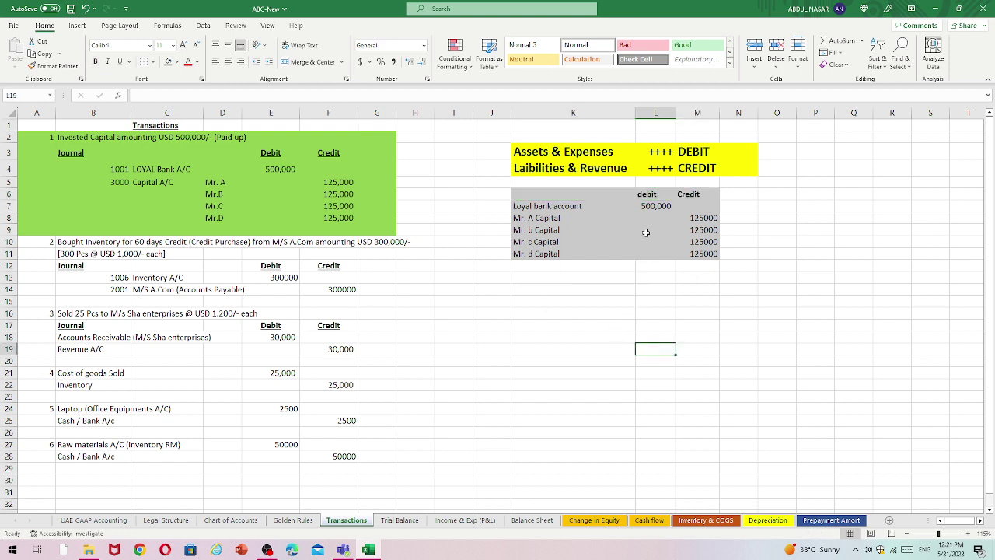
Step: Review the new journal entry table K6:M11 against the debit and credit golden rules in K3:N4
{"action": "left_click", "coordinate": [551, 196]}
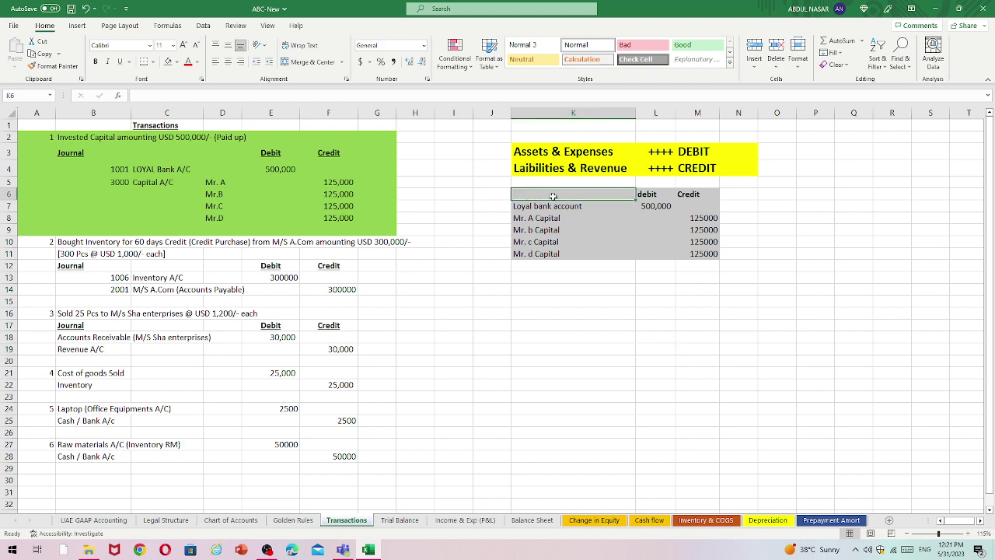
{"action": "left_click_drag", "start_coordinate": [552, 196], "coordinate": [700, 256]}
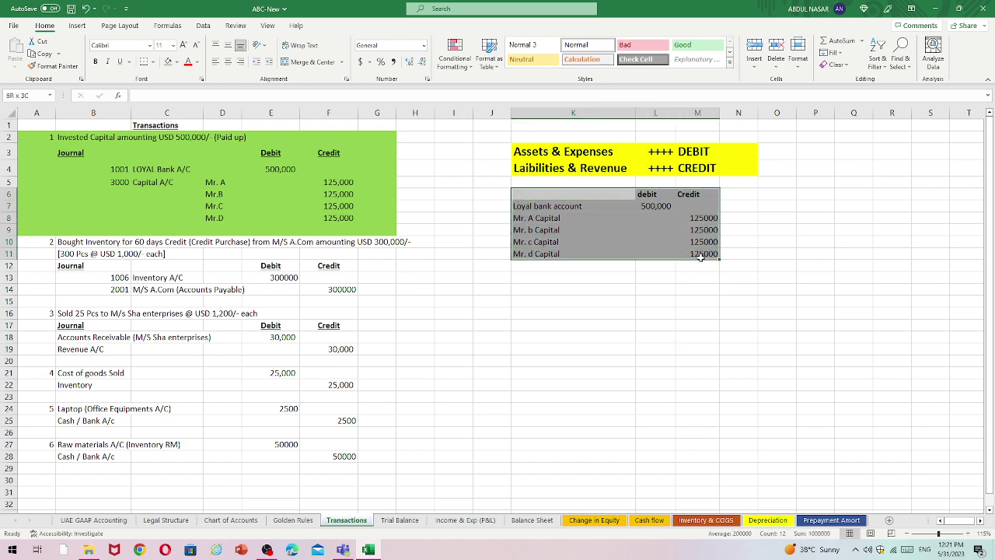
{"action": "left_click_drag", "start_coordinate": [535, 149], "coordinate": [737, 172]}
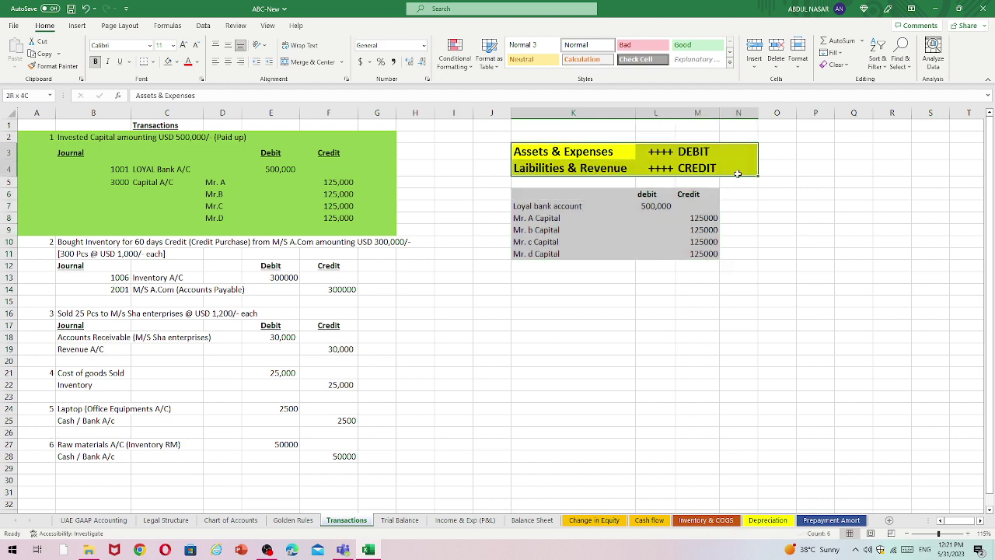
{"action": "left_click", "coordinate": [585, 302]}
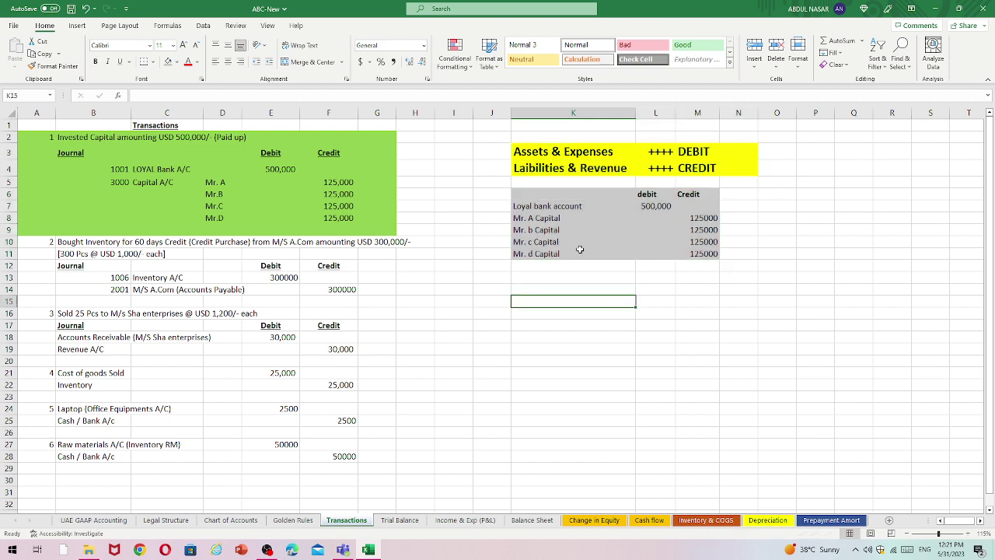
{"action": "left_click", "coordinate": [568, 277]}
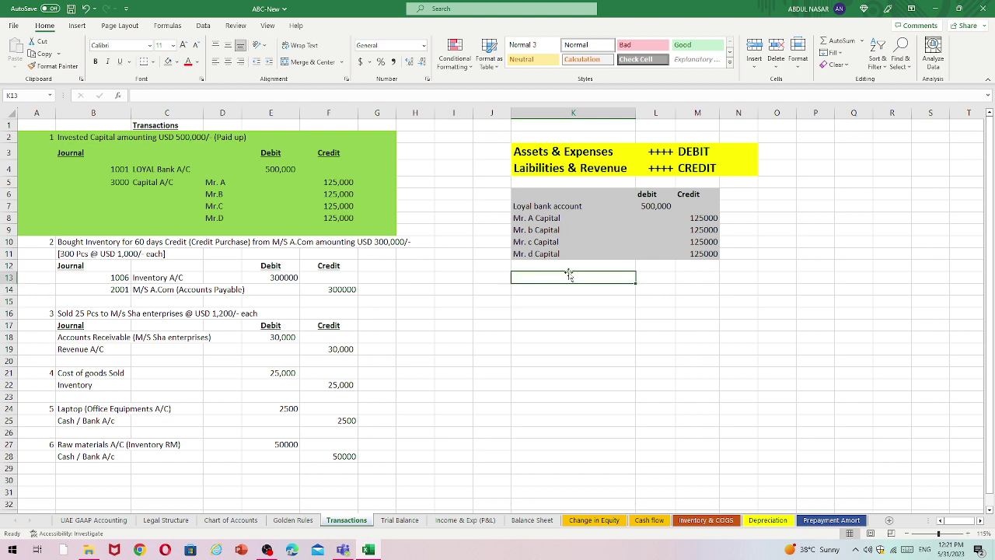
{"action": "left_click", "coordinate": [520, 218]}
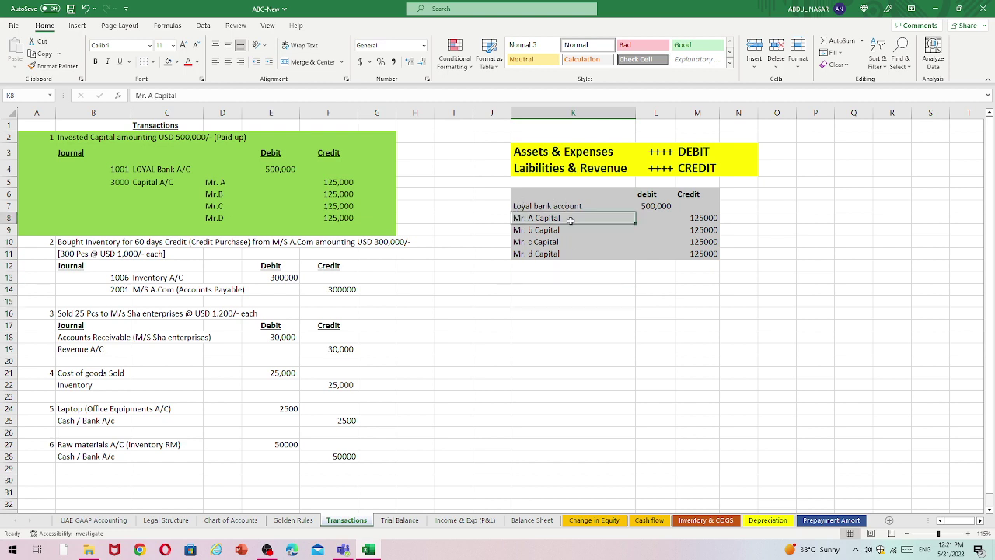
{"action": "left_click_drag", "start_coordinate": [532, 206], "coordinate": [684, 253]}
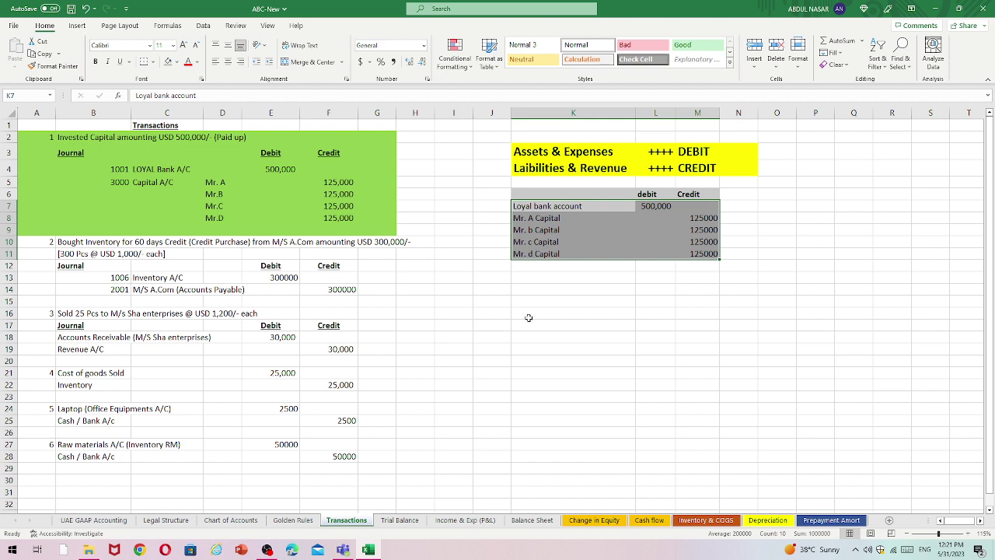
{"action": "left_click", "coordinate": [551, 298]}
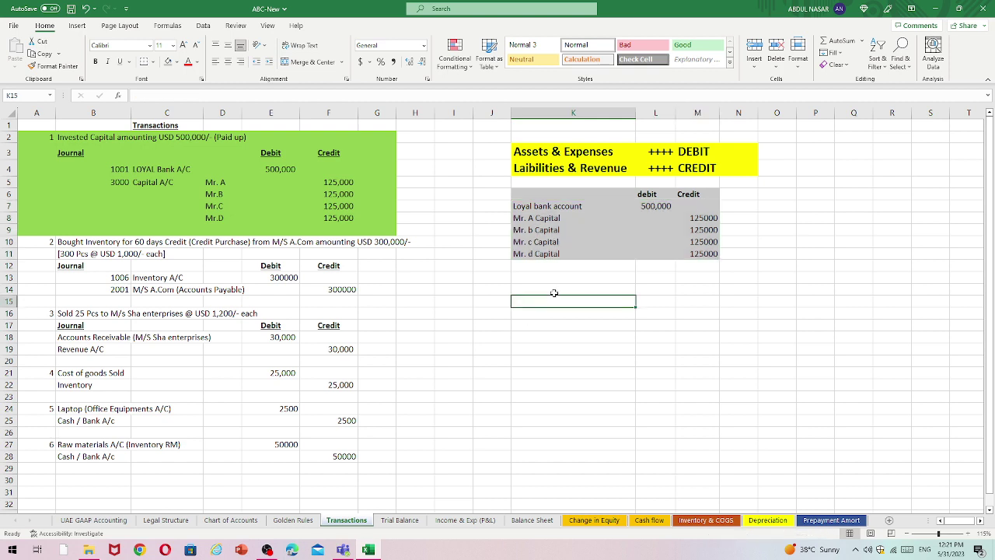
Step: Copy the journal entry table K6:M11 and paste it at I4 on the Trial Balance sheet
{"action": "left_click_drag", "start_coordinate": [534, 208], "coordinate": [685, 252]}
{"action": "right_click", "coordinate": [592, 252]}
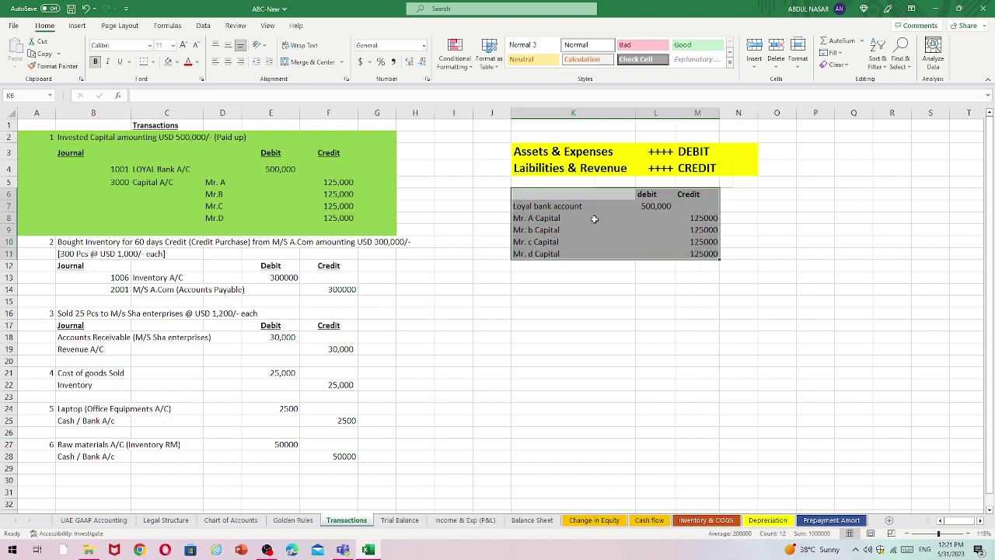
{"action": "left_click", "coordinate": [622, 235]}
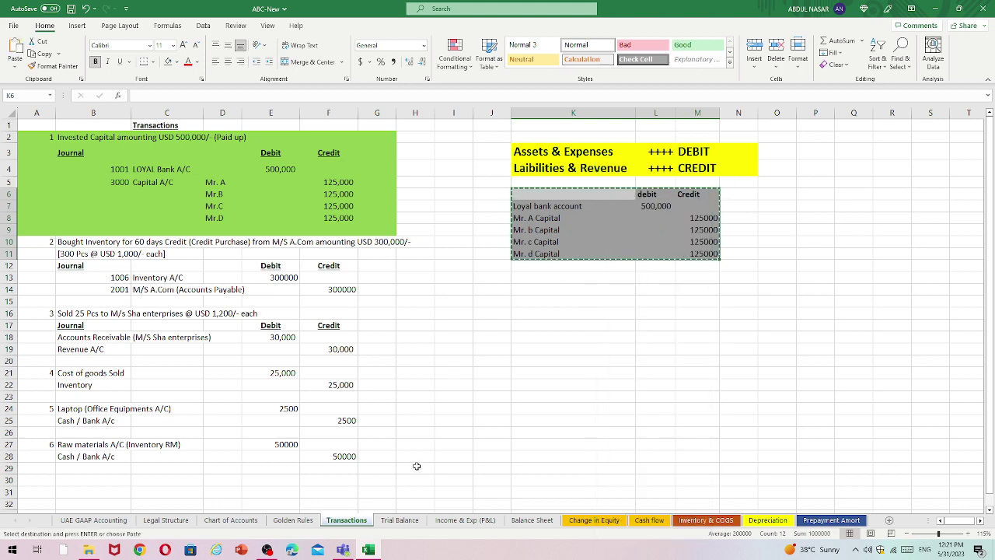
{"action": "left_click", "coordinate": [399, 520]}
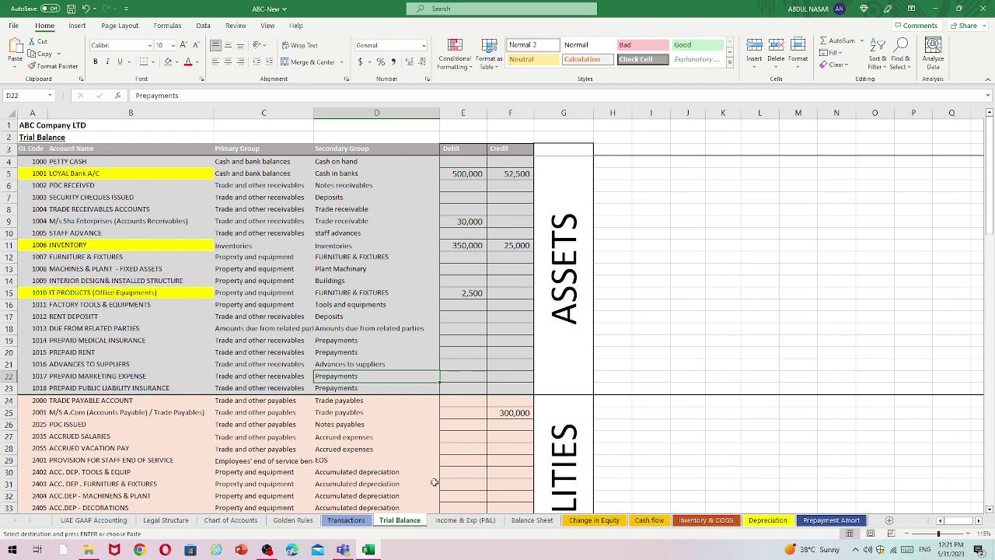
{"action": "left_click", "coordinate": [658, 164]}
{"action": "key", "text": "ctrl+v"}
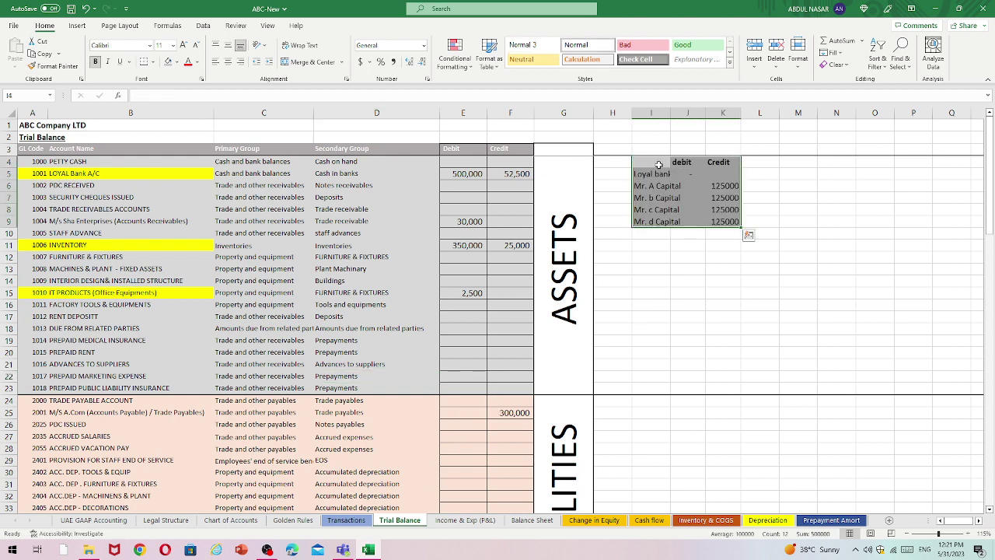
Step: Autofit columns I to K to the contents of the pasted journal entry table
{"action": "left_click", "coordinate": [696, 115]}
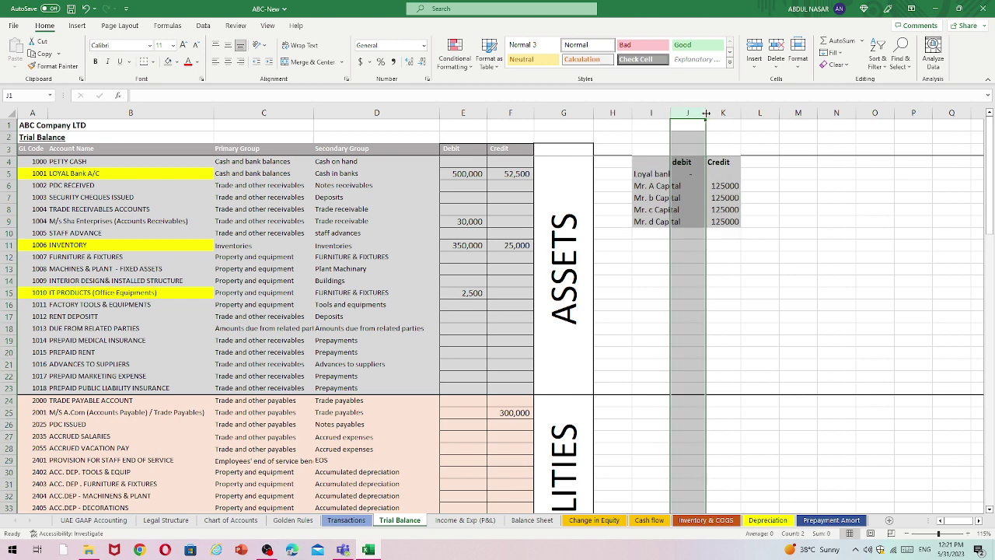
{"action": "double_click", "coordinate": [705, 114]}
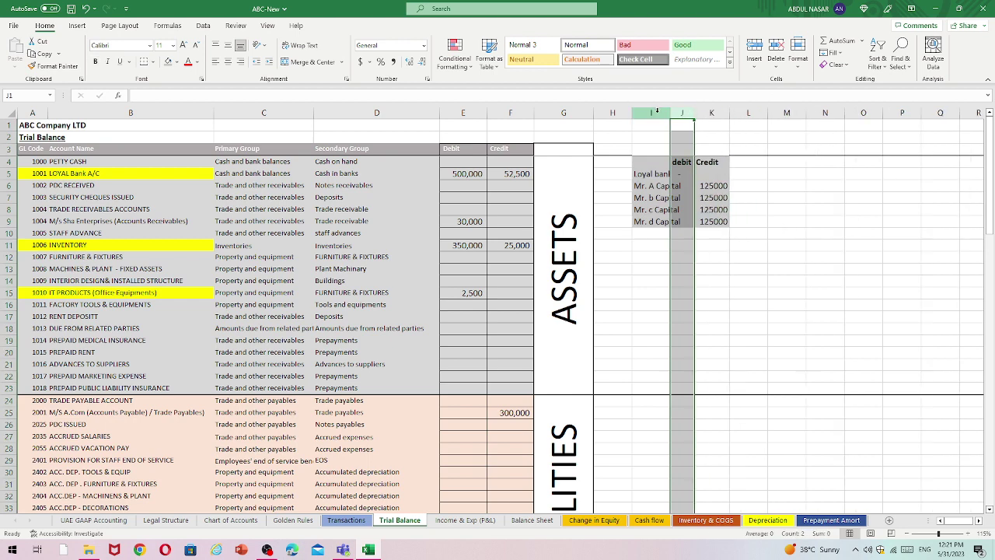
{"action": "left_click_drag", "start_coordinate": [657, 114], "coordinate": [721, 117]}
{"action": "double_click", "coordinate": [720, 115]}
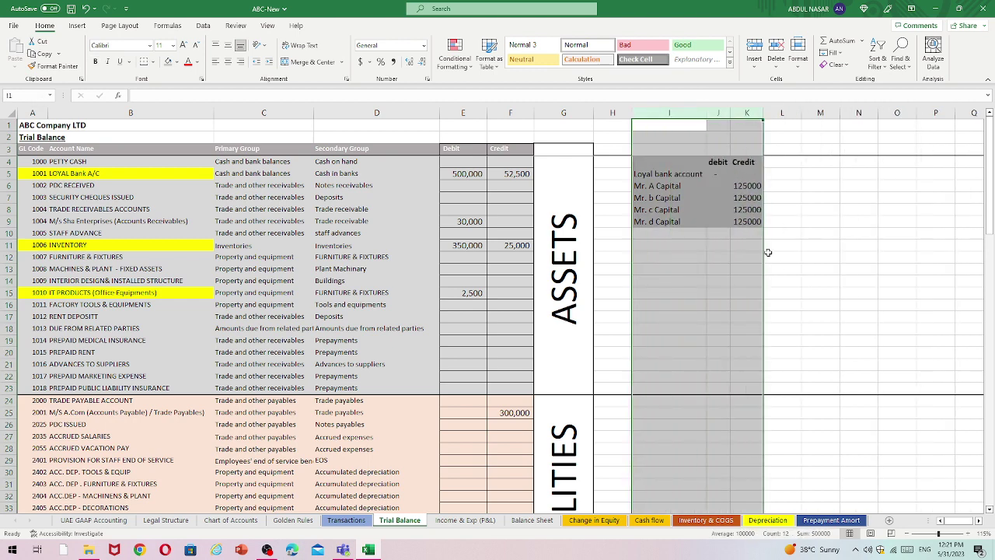
{"action": "left_click", "coordinate": [784, 268]}
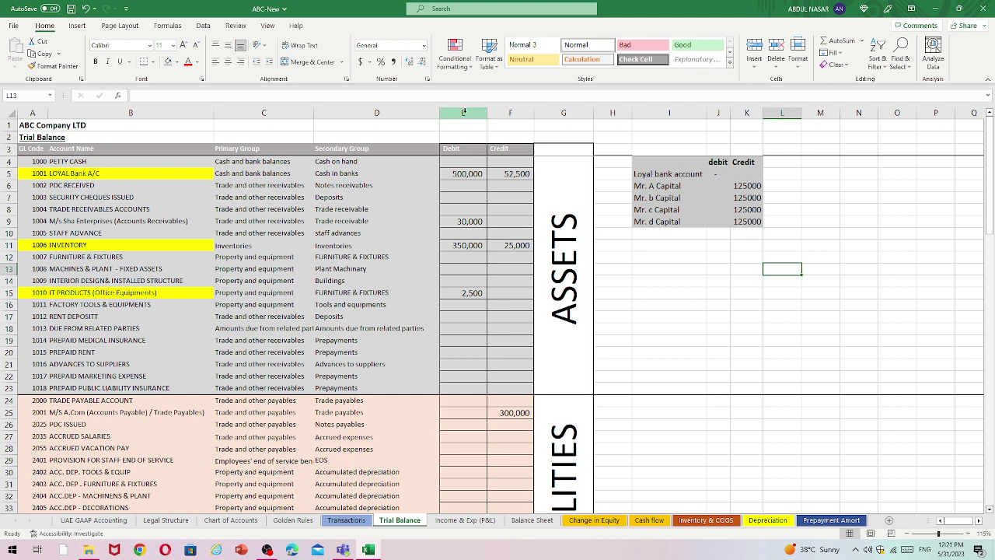
Step: Replace the broken debit formula for the Loyal bank account in J5 with 500,000
{"action": "left_click_drag", "start_coordinate": [464, 114], "coordinate": [499, 115]}
{"action": "left_click", "coordinate": [684, 275]}
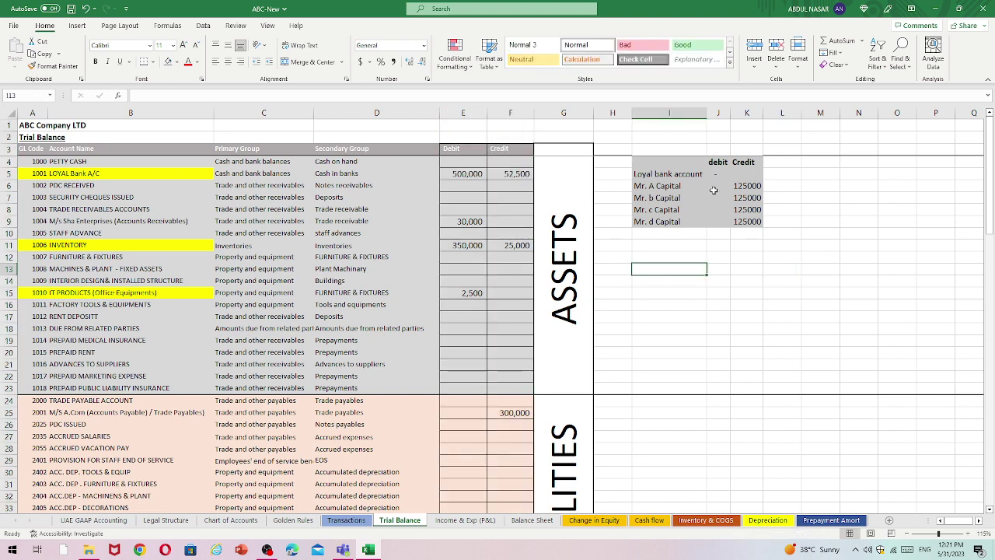
{"action": "left_click", "coordinate": [718, 175]}
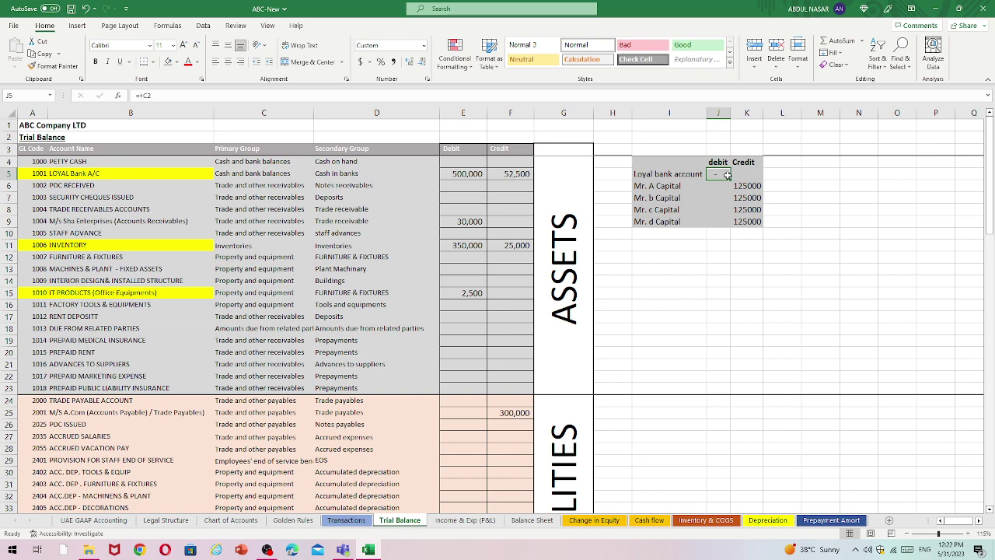
{"action": "type", "text": "50"}
{"action": "type", "text": "0"}
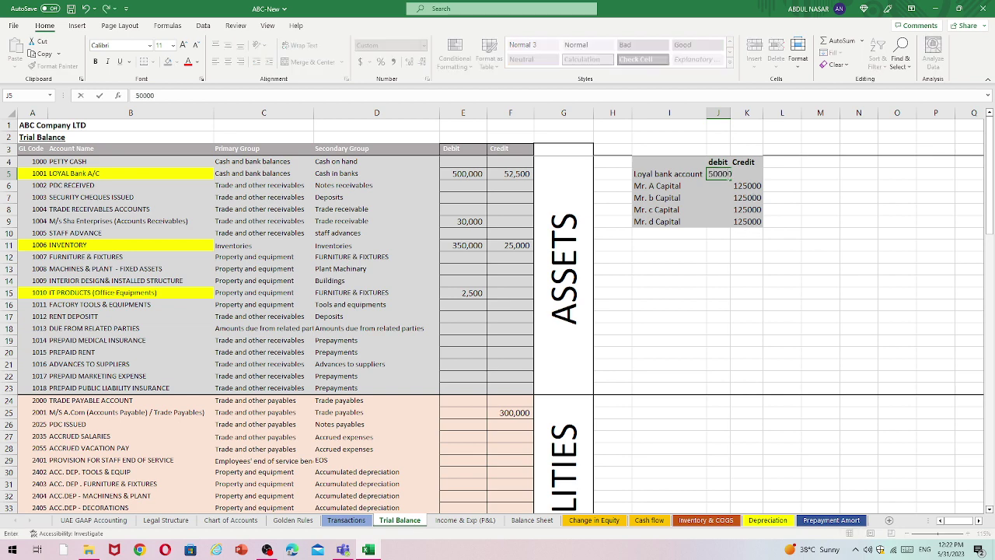
{"action": "type", "text": ",000"}
{"action": "key", "text": "Return"}
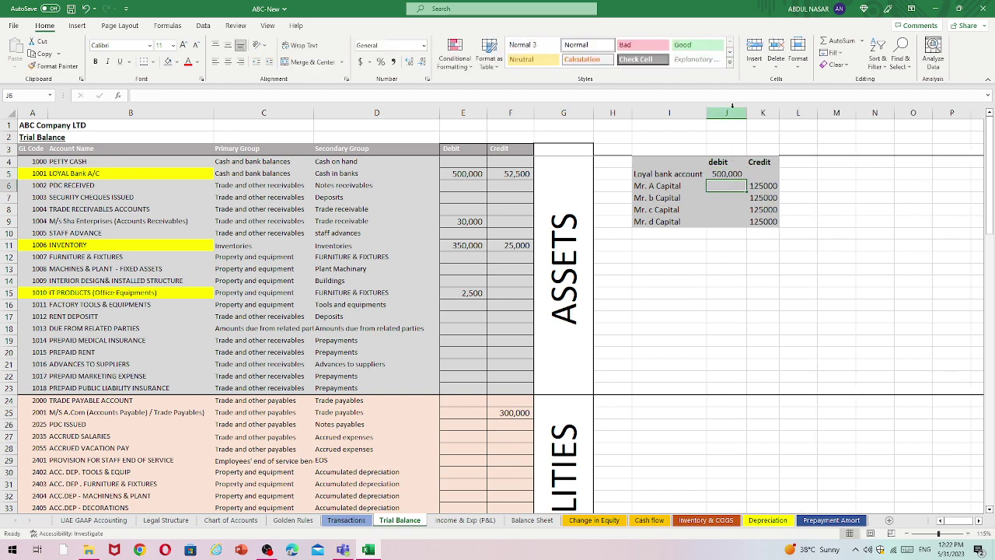
{"action": "left_click", "coordinate": [726, 257]}
{"action": "left_click", "coordinate": [726, 279]}
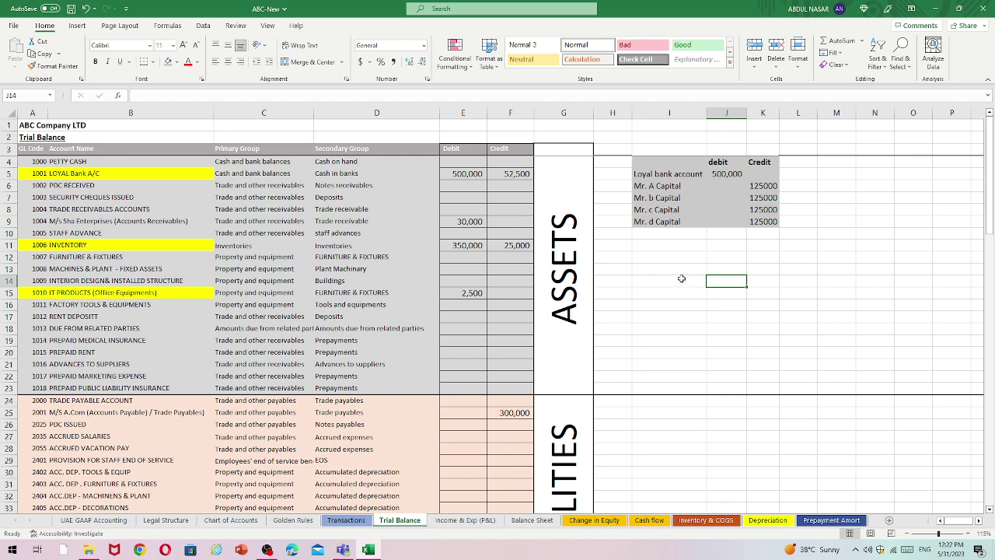
Step: Compare the Loyal bank account debit in the pasted entry with the LOYAL Bank A/C debit in row 5 of the trial balance
{"action": "left_click", "coordinate": [649, 175]}
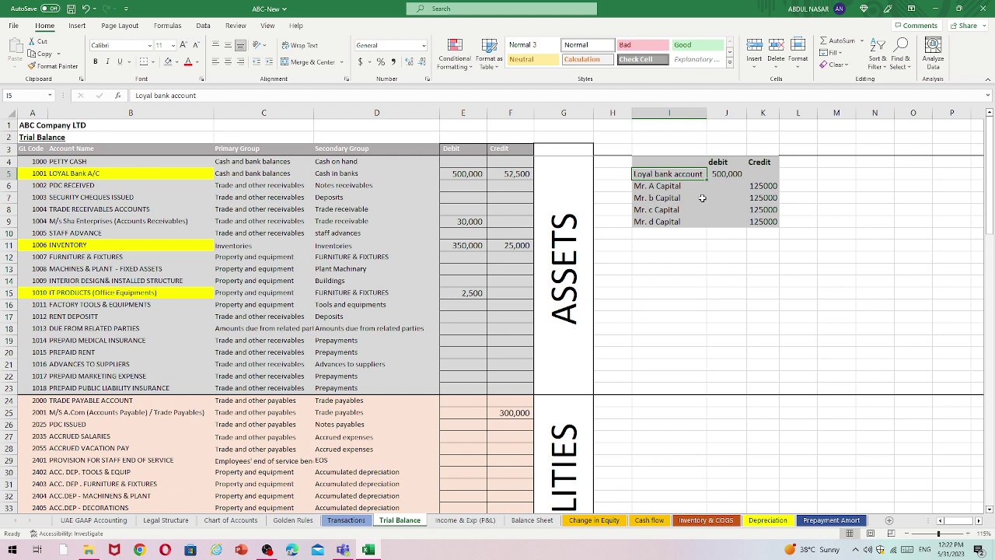
{"action": "left_click", "coordinate": [722, 174]}
{"action": "left_click", "coordinate": [639, 176]}
{"action": "left_click", "coordinate": [725, 175]}
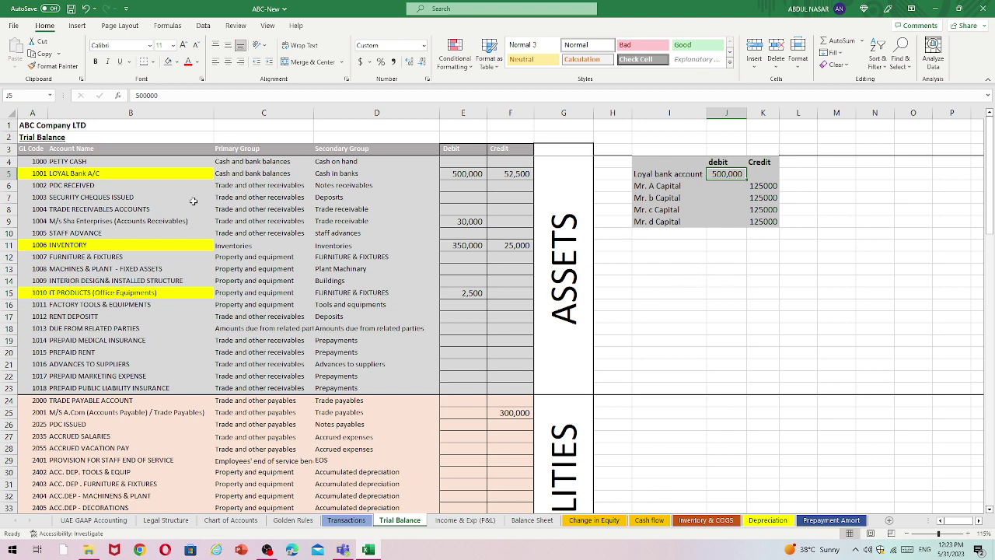
{"action": "left_click", "coordinate": [7, 174]}
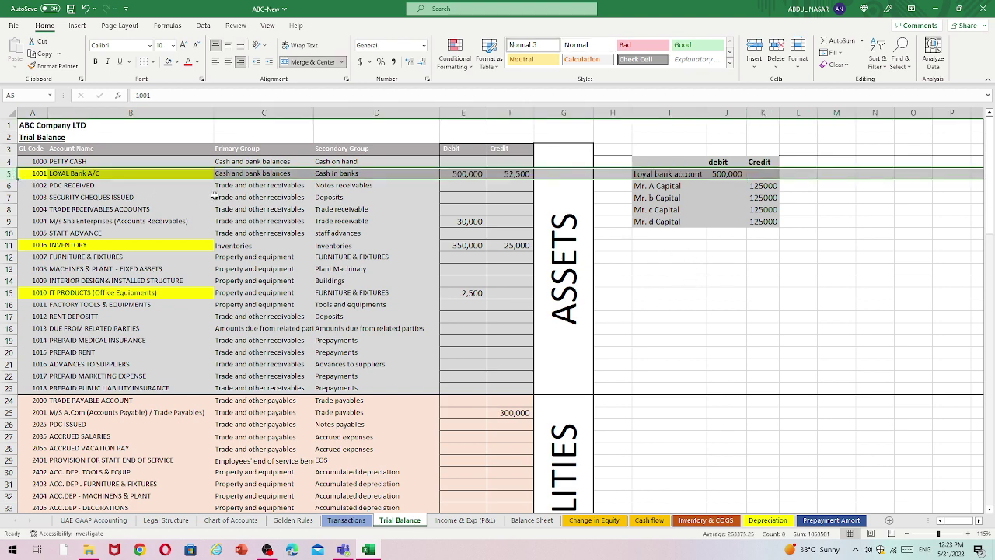
{"action": "left_click", "coordinate": [459, 174]}
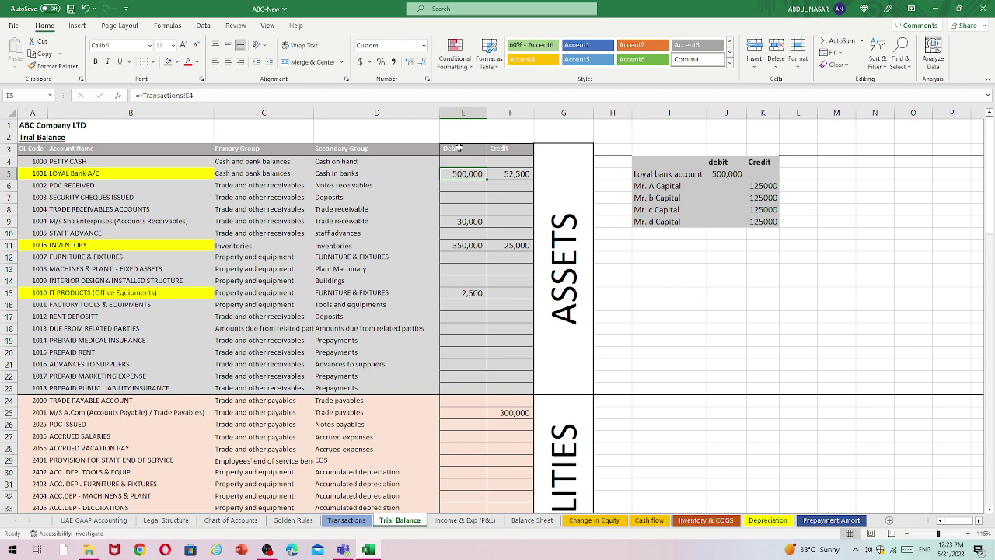
{"action": "left_click", "coordinate": [734, 174]}
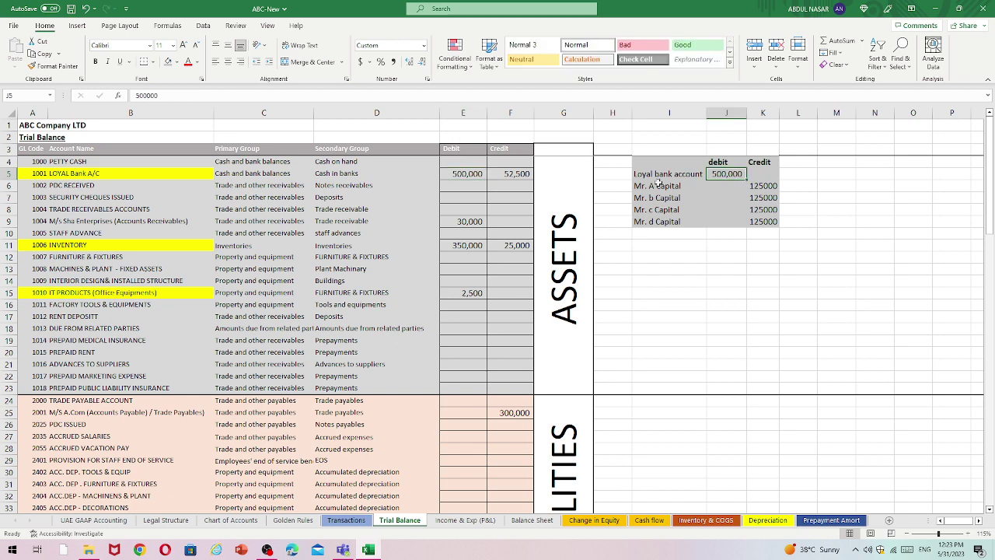
{"action": "left_click", "coordinate": [459, 175]}
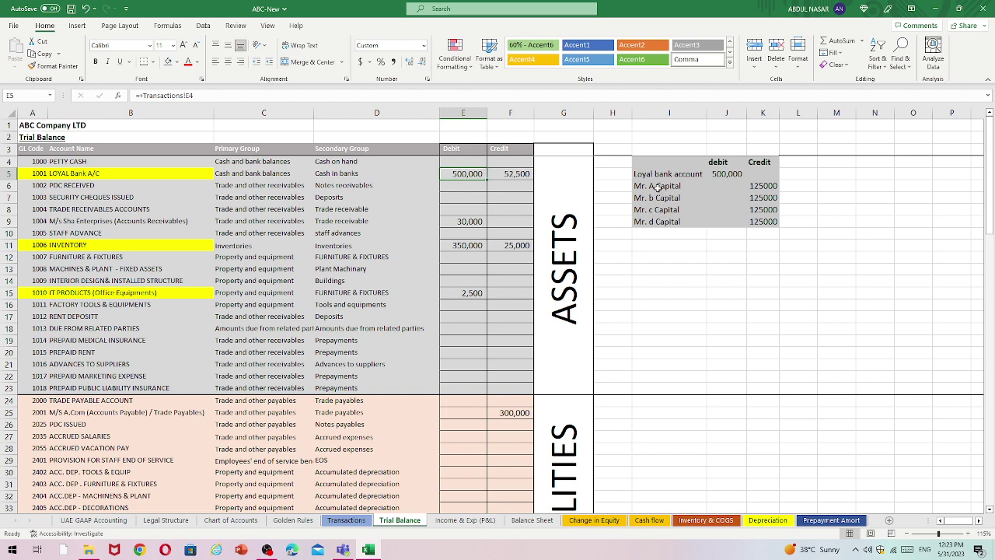
Step: Examine the four capital credits in I6:K9 and locate the matching share capital accounts in rows 43 to 46 of the trial balance
{"action": "left_click_drag", "start_coordinate": [656, 186], "coordinate": [753, 221]}
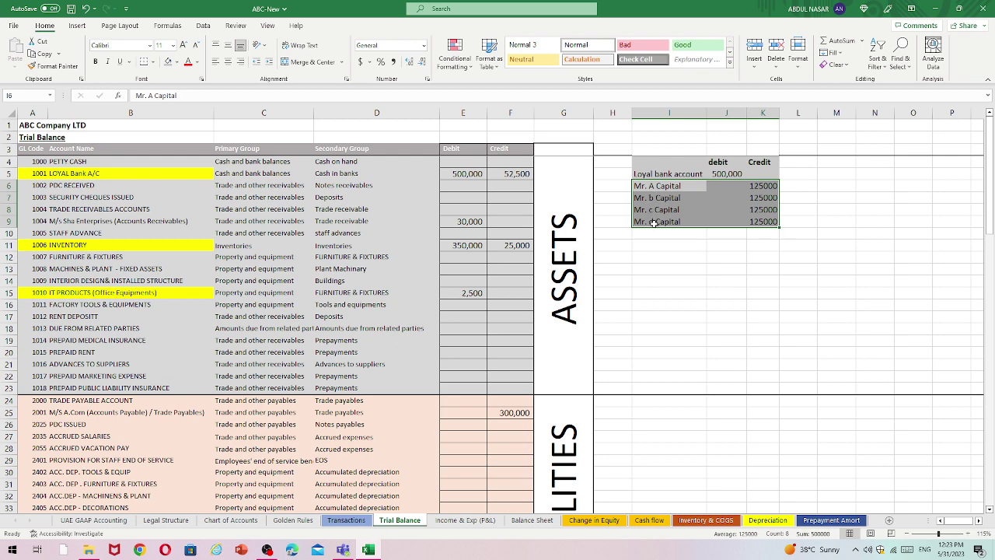
{"action": "left_click", "coordinate": [673, 258]}
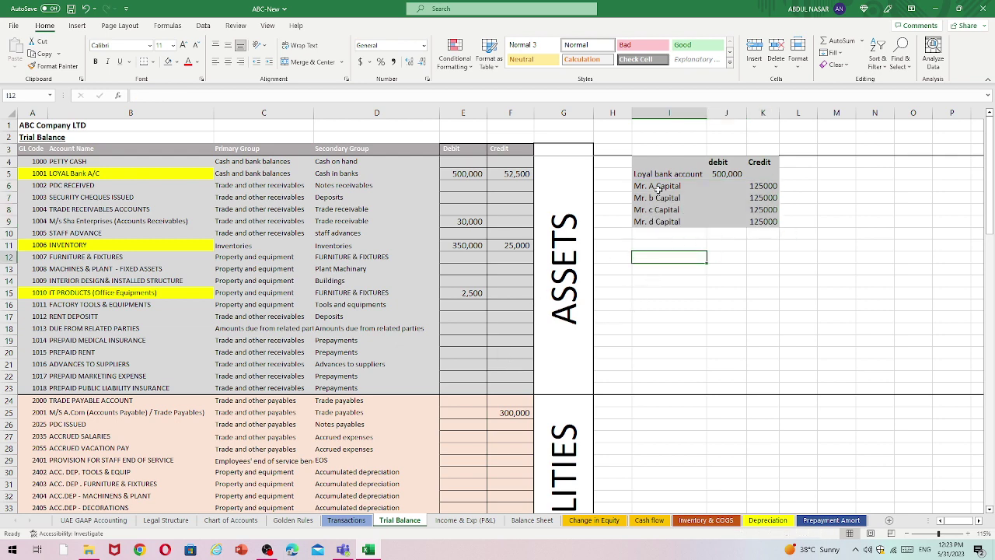
{"action": "left_click_drag", "start_coordinate": [656, 187], "coordinate": [775, 221]}
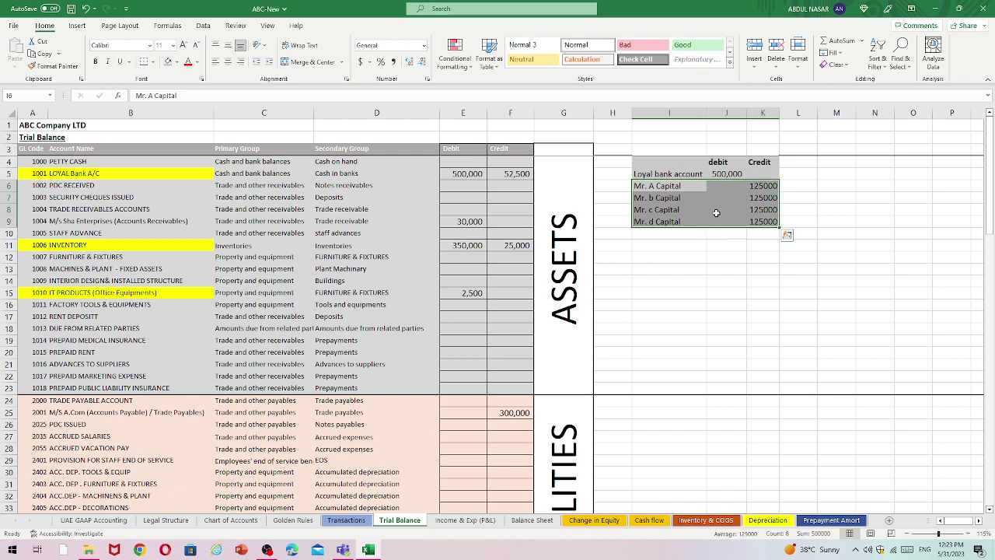
{"action": "left_click", "coordinate": [325, 173]}
{"action": "left_click", "coordinate": [569, 249]}
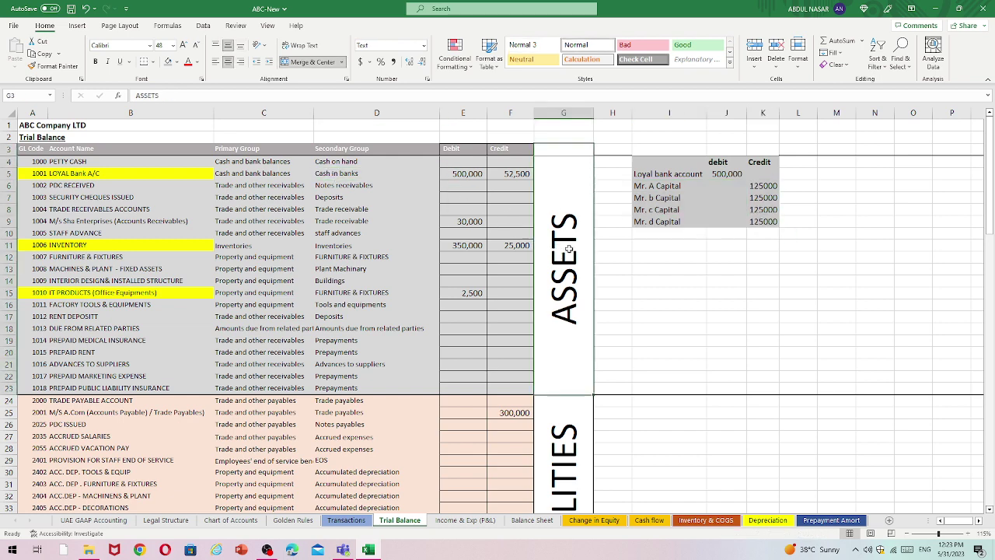
{"action": "left_click", "coordinate": [677, 200]}
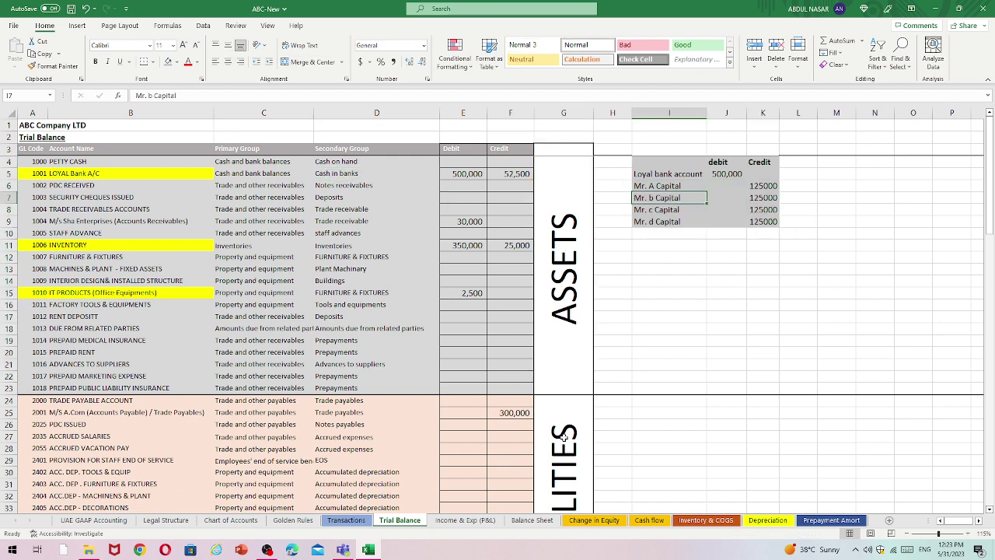
{"action": "scroll", "coordinate": [563, 438], "scroll_direction": "down", "scroll_amount": 6}
{"action": "scroll", "coordinate": [563, 437], "scroll_direction": "down", "scroll_amount": 3}
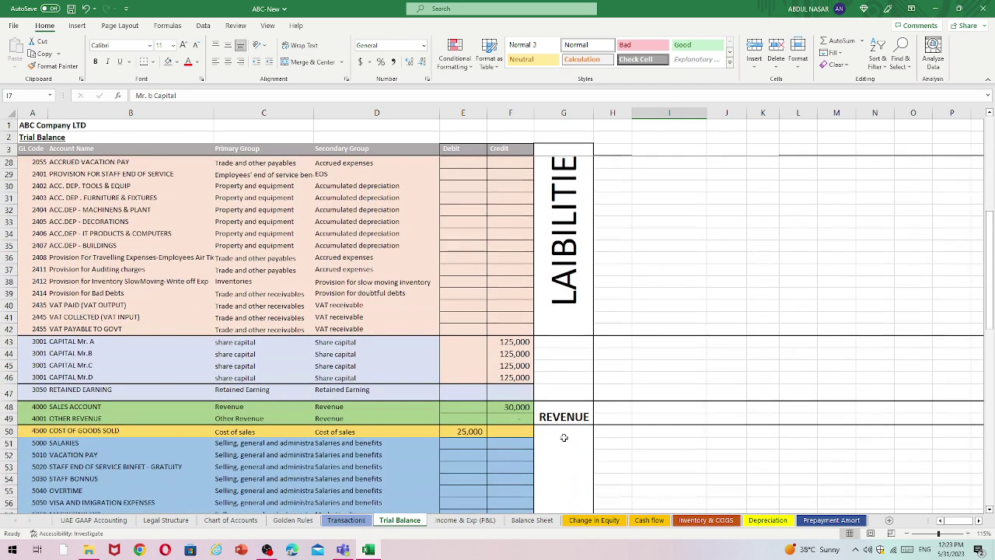
{"action": "left_click_drag", "start_coordinate": [556, 342], "coordinate": [556, 393]}
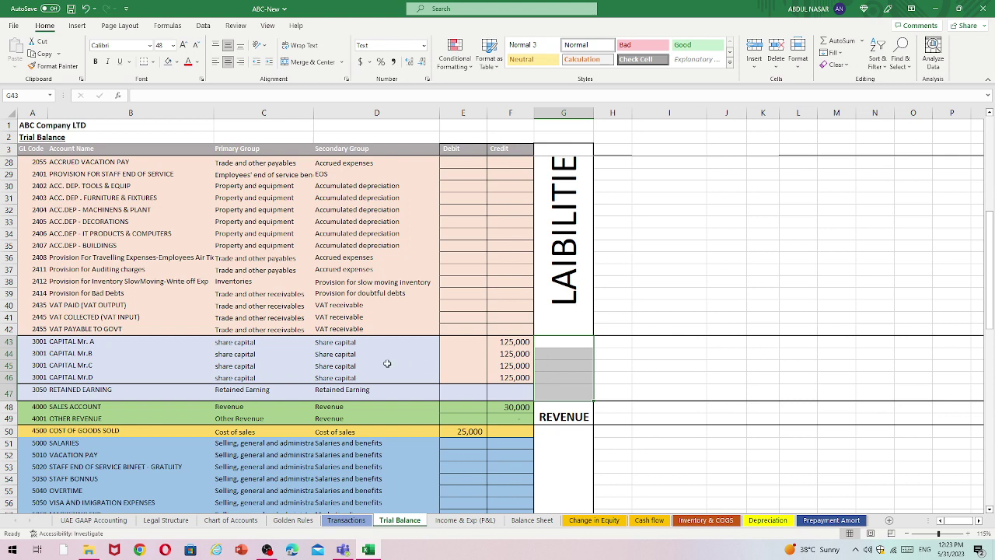
{"action": "left_click", "coordinate": [323, 355]}
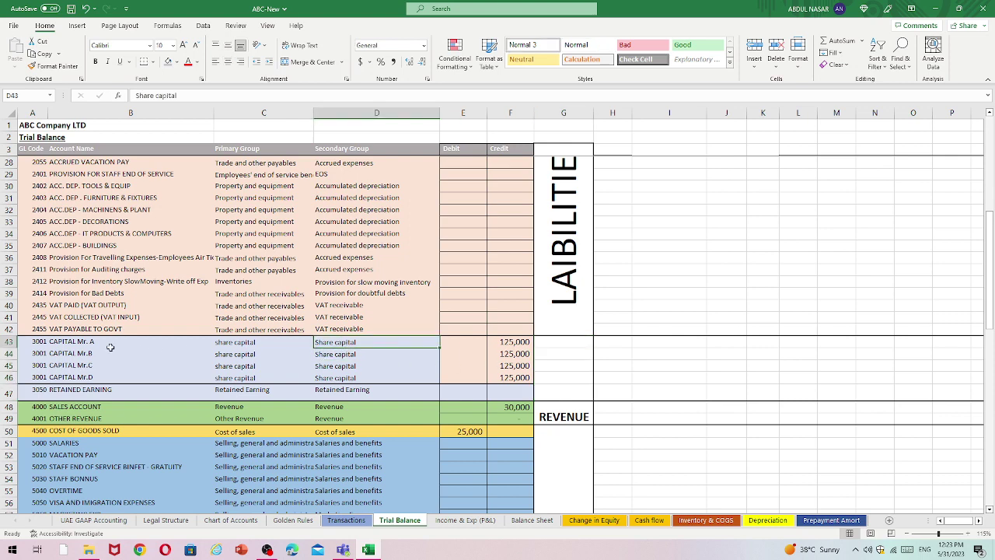
Step: Compare the four capital account credits in F43:F46 of the trial balance with the LOYAL Bank A/C debit in E5
{"action": "left_click_drag", "start_coordinate": [90, 344], "coordinate": [86, 359]}
{"action": "left_click", "coordinate": [86, 365]}
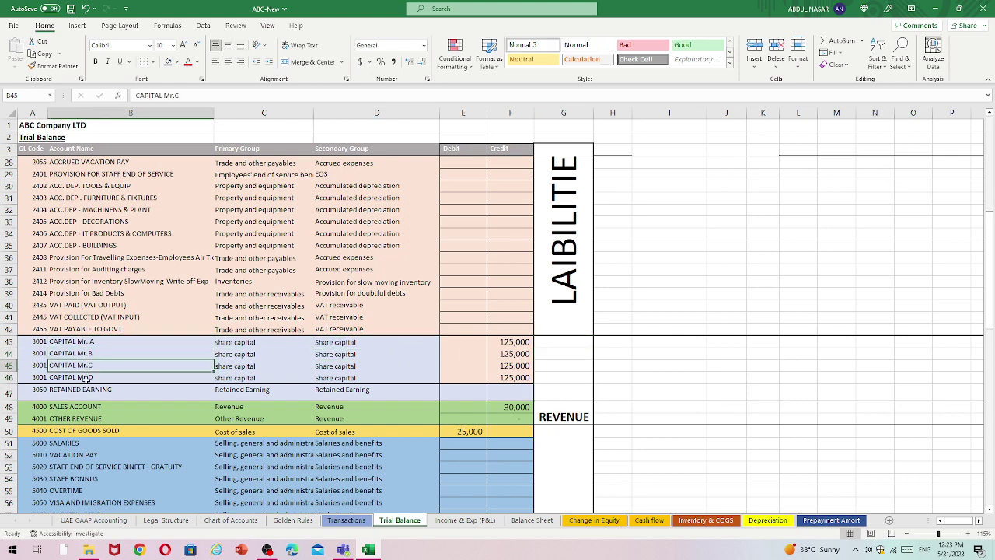
{"action": "left_click_drag", "start_coordinate": [515, 343], "coordinate": [511, 377]}
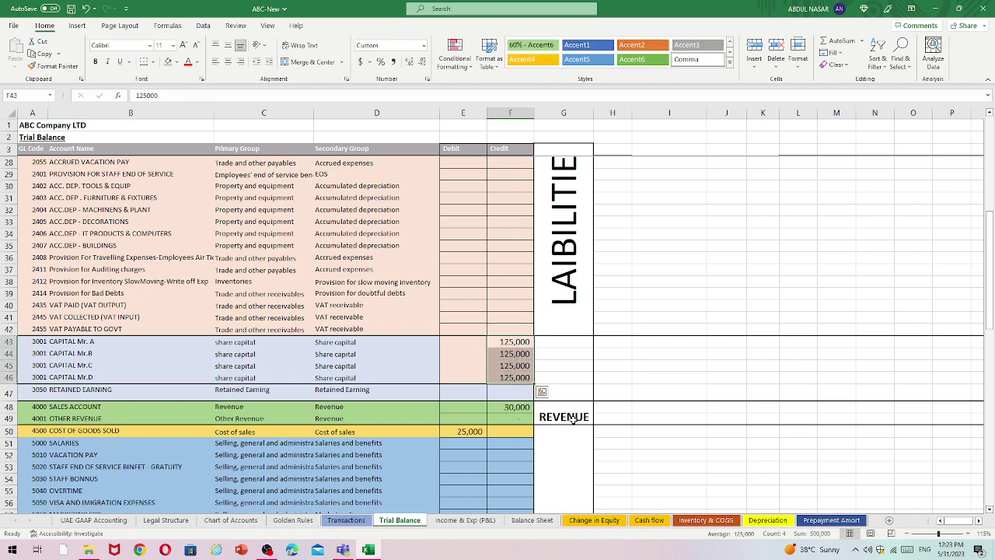
{"action": "scroll", "coordinate": [563, 422], "scroll_direction": "up", "scroll_amount": 8}
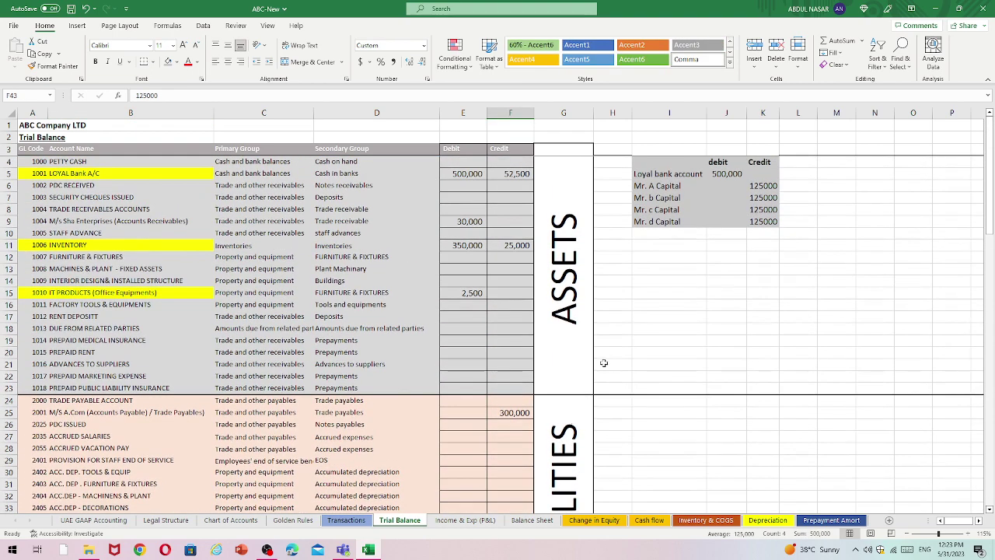
{"action": "left_click", "coordinate": [467, 173]}
{"action": "scroll", "coordinate": [500, 377], "scroll_direction": "down", "scroll_amount": 6}
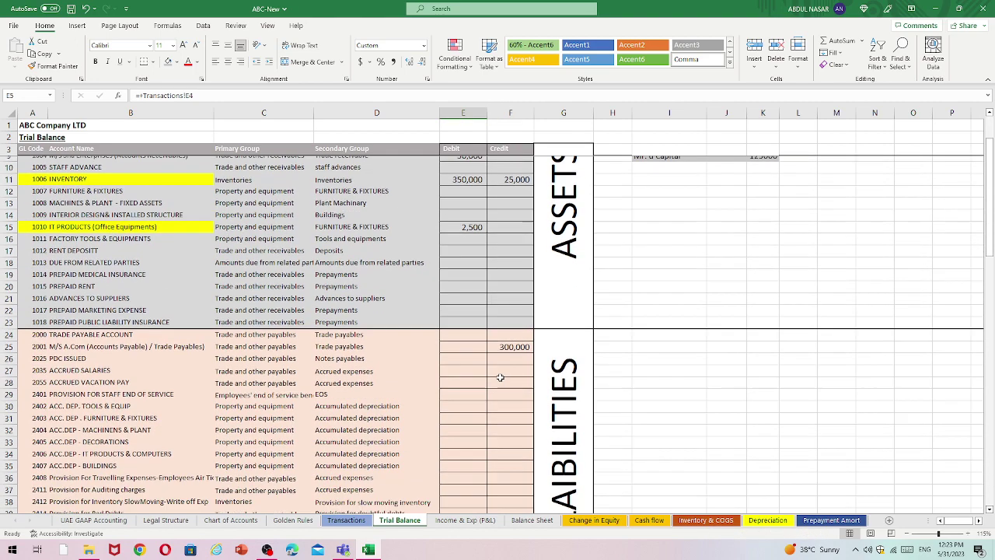
{"action": "left_click_drag", "start_coordinate": [511, 413], "coordinate": [510, 450]}
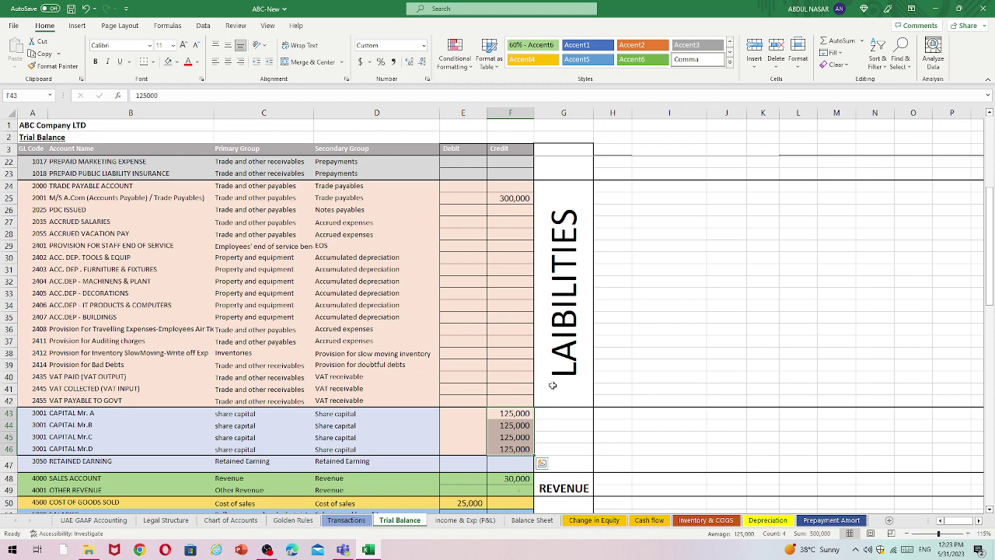
{"action": "scroll", "coordinate": [548, 399], "scroll_direction": "up", "scroll_amount": 6}
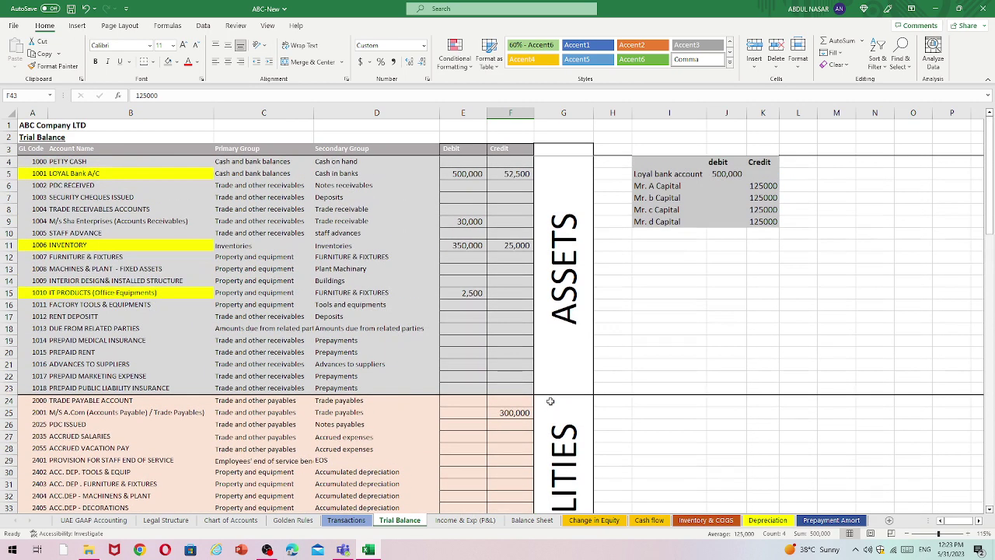
Step: Check which trial balance groups hold the bank debit in E5 and the capital credits in F43:F46, using the labels in column G
{"action": "left_click", "coordinate": [467, 176]}
{"action": "left_click", "coordinate": [565, 262]}
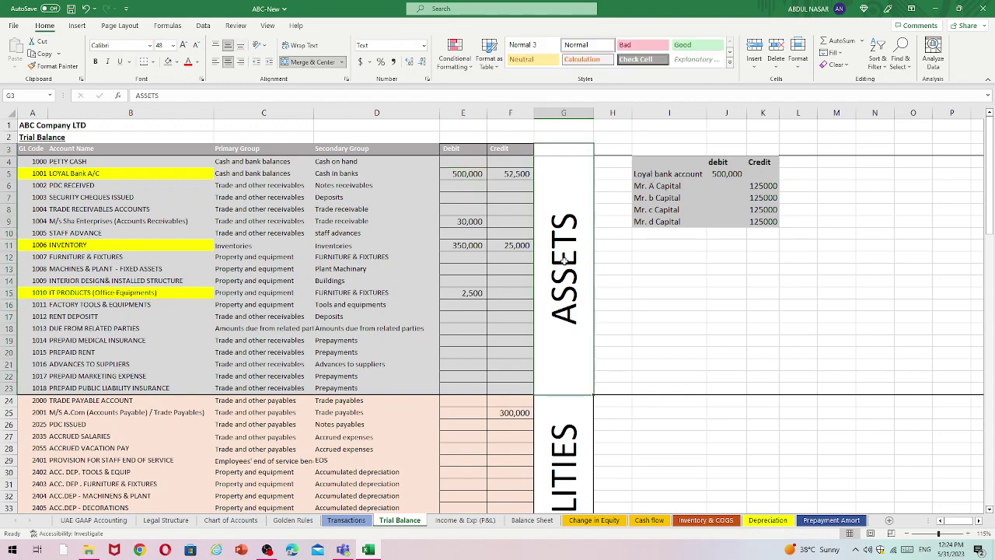
{"action": "scroll", "coordinate": [614, 362], "scroll_direction": "down", "scroll_amount": 6}
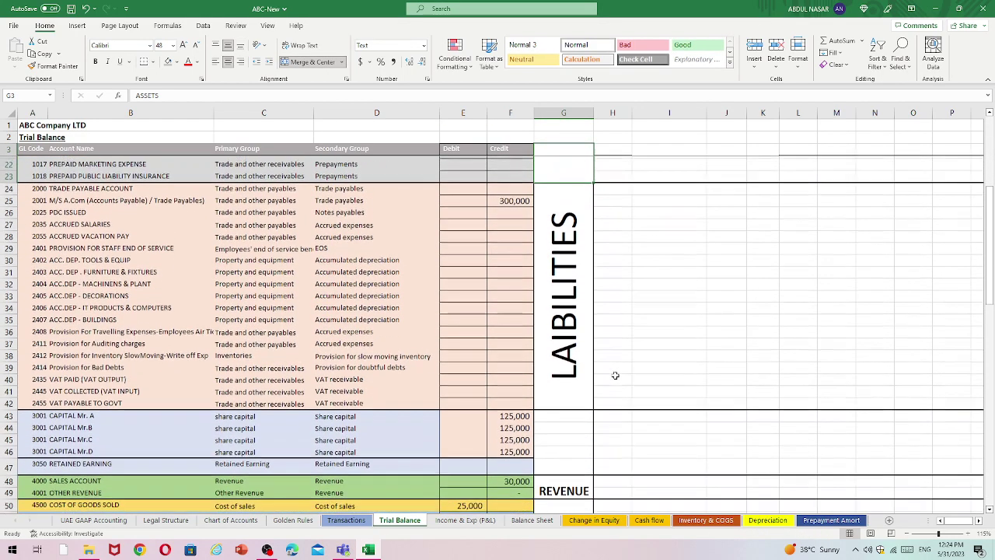
{"action": "left_click", "coordinate": [517, 414]}
{"action": "left_click_drag", "start_coordinate": [517, 414], "coordinate": [516, 449]}
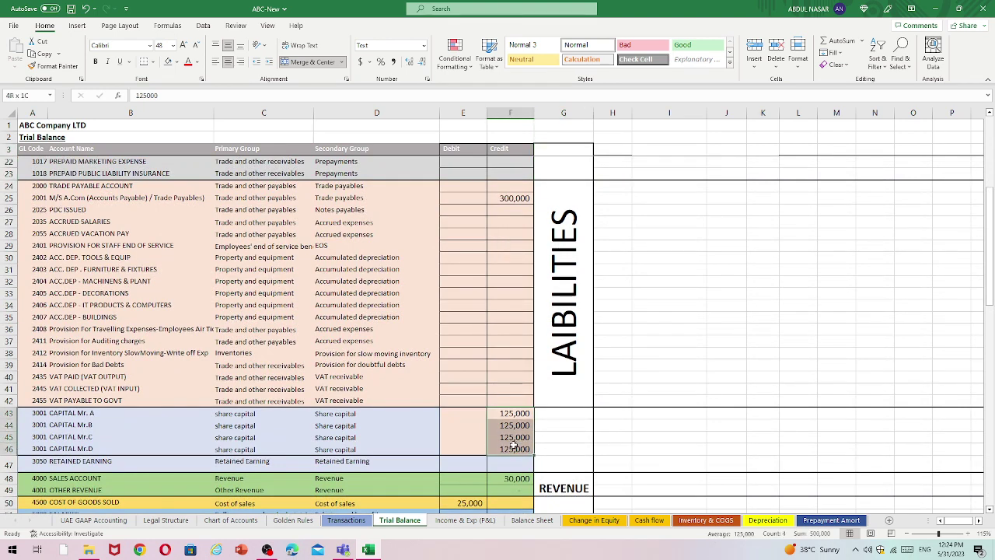
{"action": "left_click", "coordinate": [564, 415]}
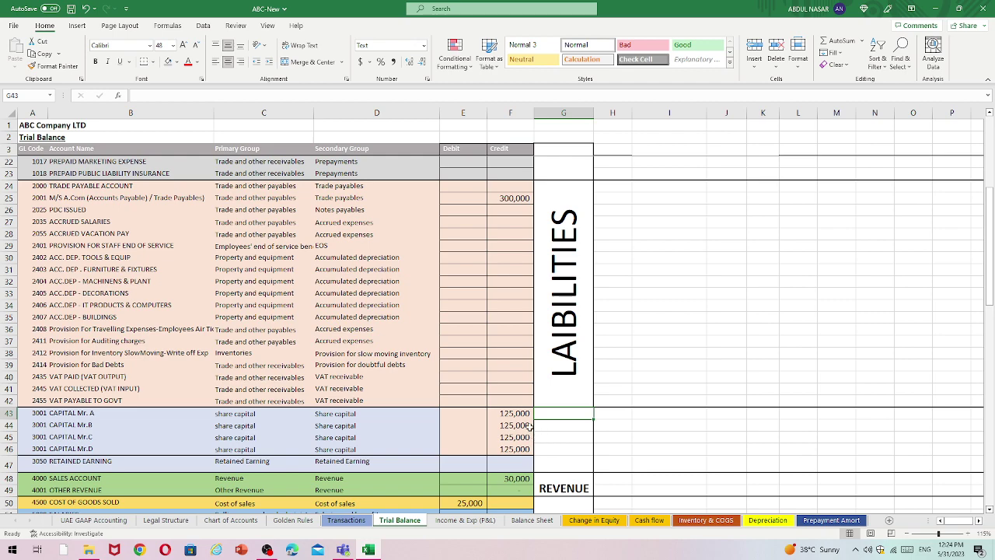
Step: Trace the pasted journal entry in I5:K9 to the bank debit in E5 and the share capital credits in F43:F46
{"action": "scroll", "coordinate": [536, 431], "scroll_direction": "up", "scroll_amount": 6}
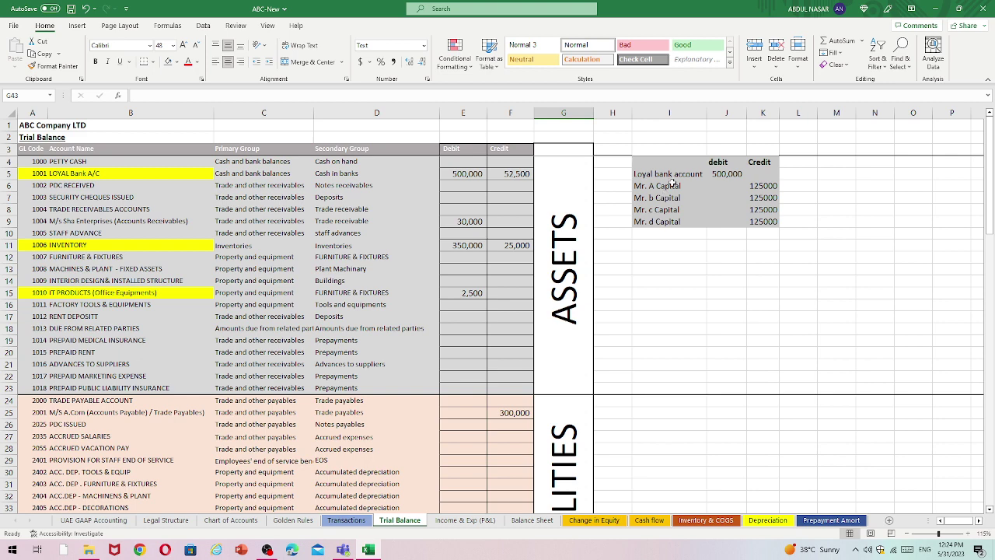
{"action": "left_click_drag", "start_coordinate": [667, 174], "coordinate": [751, 223]}
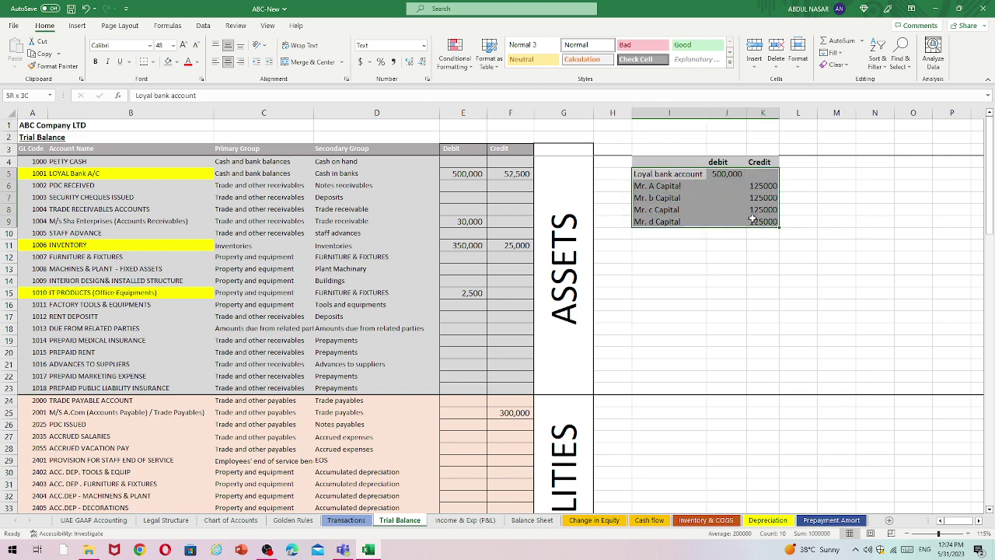
{"action": "left_click", "coordinate": [376, 209]}
{"action": "left_click", "coordinate": [469, 174]}
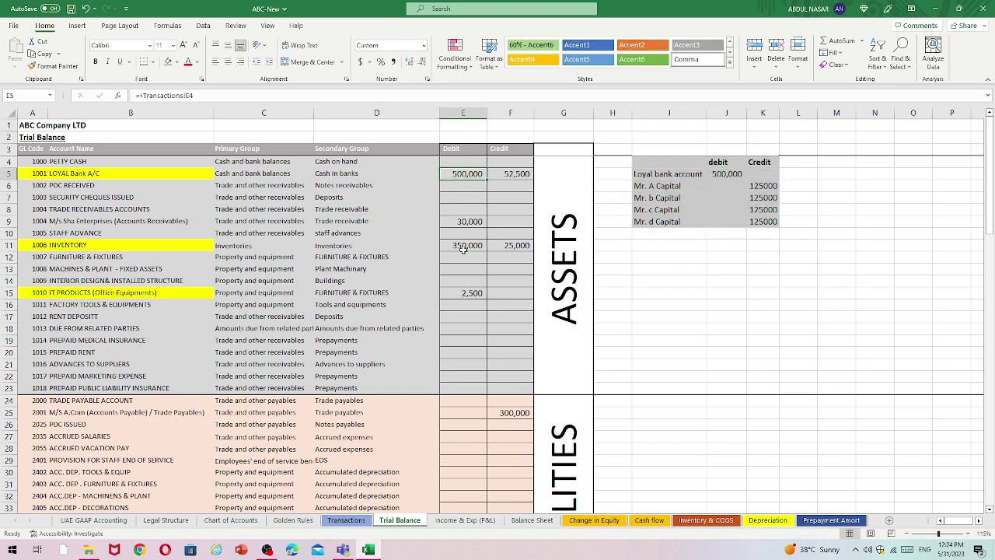
{"action": "scroll", "coordinate": [486, 393], "scroll_direction": "down", "scroll_amount": 5}
{"action": "scroll", "coordinate": [495, 412], "scroll_direction": "down", "scroll_amount": 3}
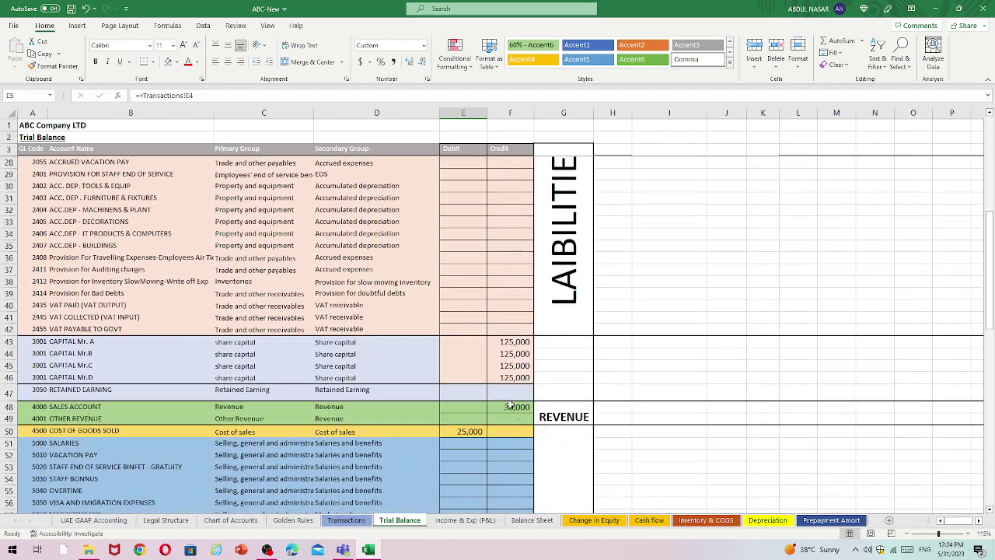
{"action": "left_click_drag", "start_coordinate": [514, 342], "coordinate": [514, 376]}
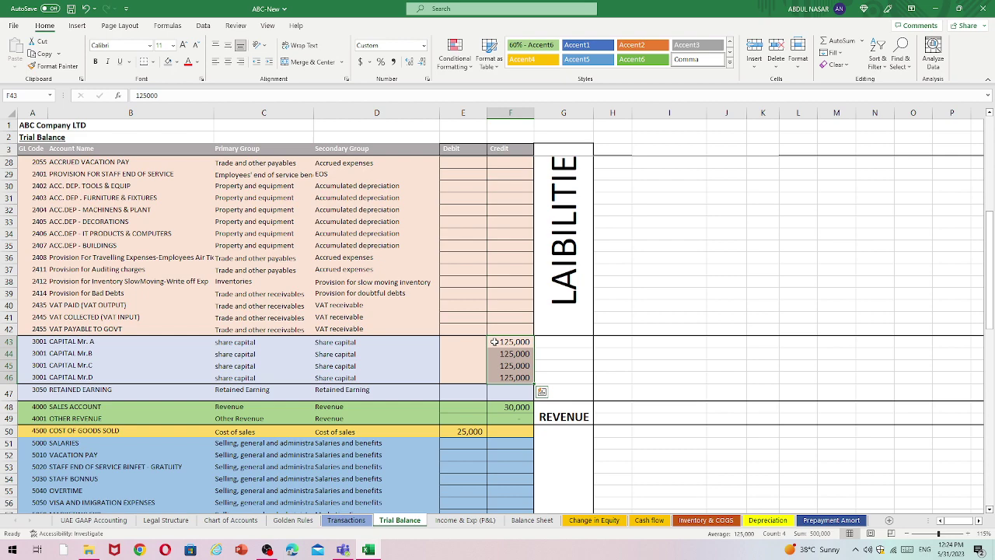
{"action": "scroll", "coordinate": [495, 342], "scroll_direction": "up", "scroll_amount": 8}
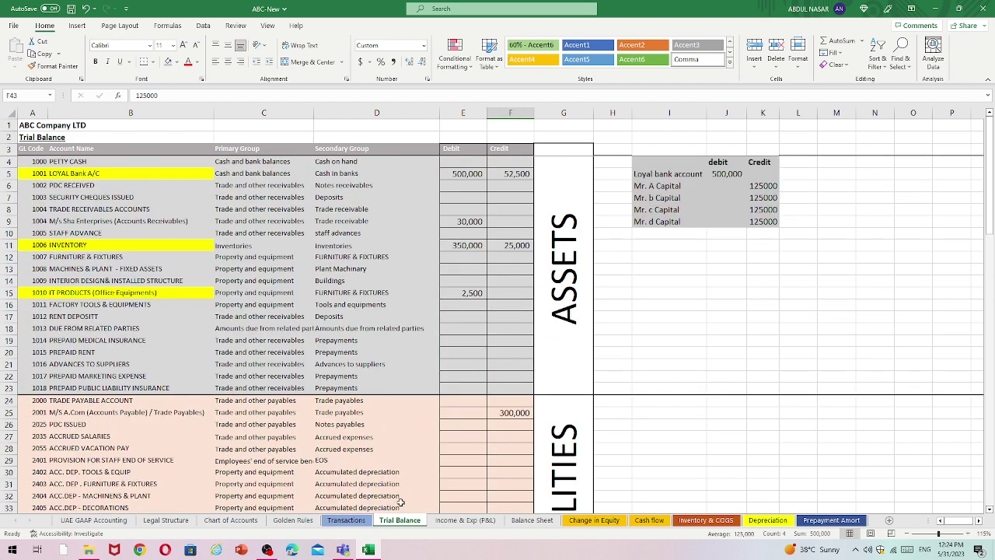
Step: View the Income & Exp (P&L) statement and examine the liabilities, revenue and expenses groups of the trial balance
{"action": "left_click", "coordinate": [464, 520]}
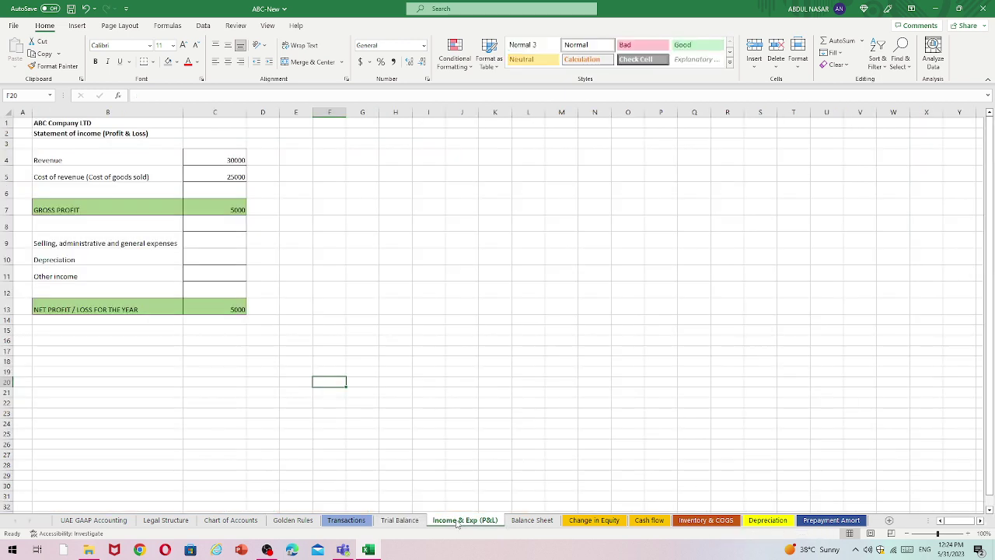
{"action": "left_click", "coordinate": [405, 523]}
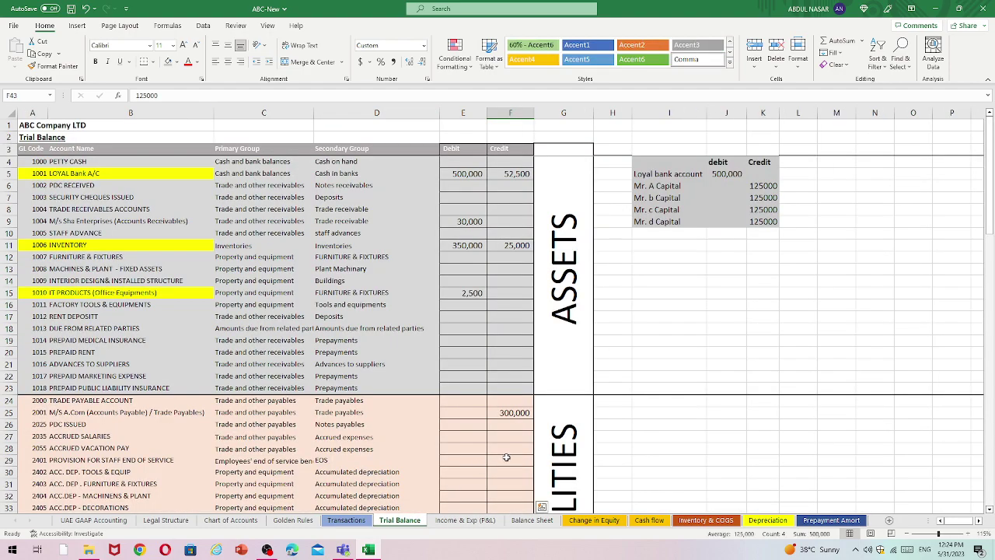
{"action": "scroll", "coordinate": [558, 429], "scroll_direction": "up", "scroll_amount": 1}
{"action": "scroll", "coordinate": [558, 429], "scroll_direction": "down", "scroll_amount": 7}
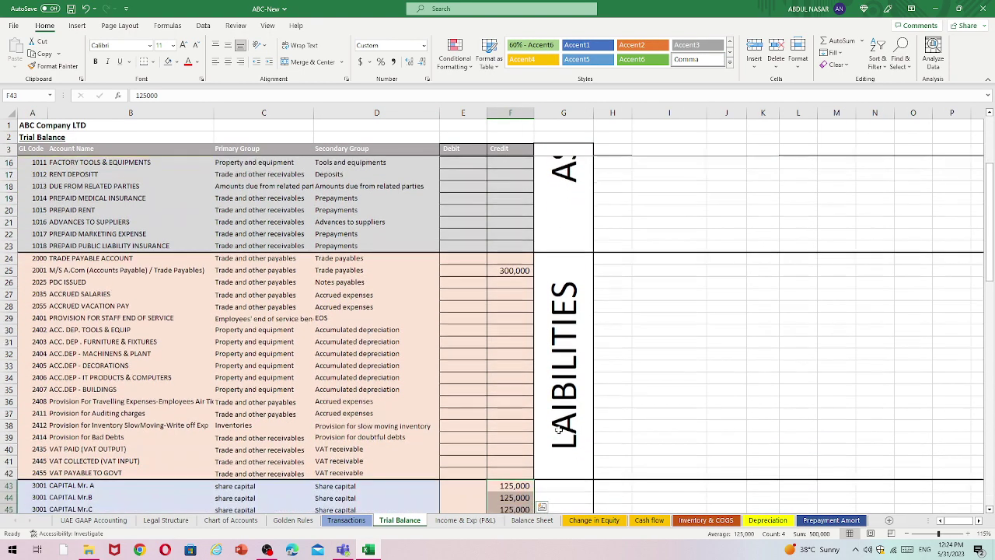
{"action": "left_click", "coordinate": [561, 439]}
{"action": "scroll", "coordinate": [563, 447], "scroll_direction": "down", "scroll_amount": 4}
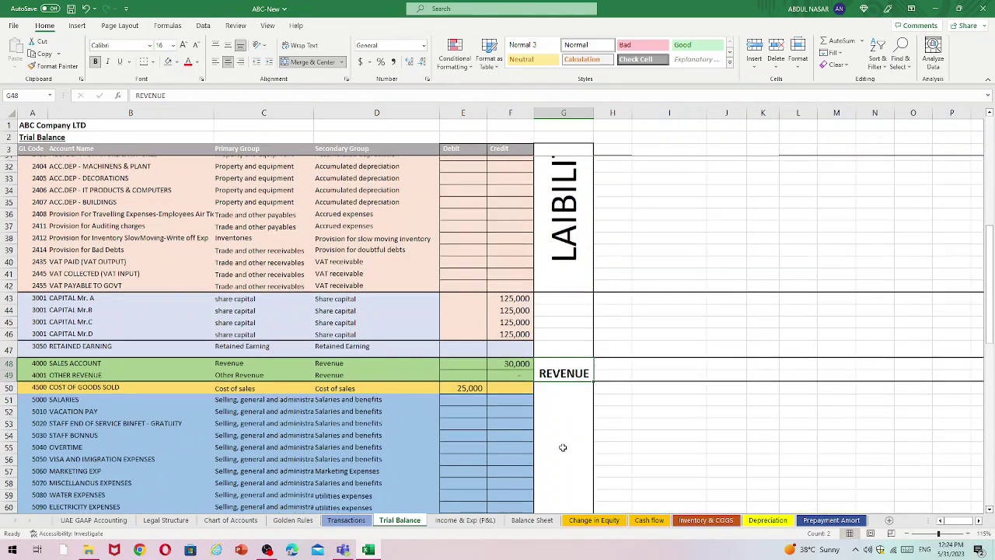
{"action": "scroll", "coordinate": [563, 447], "scroll_direction": "down", "scroll_amount": 4}
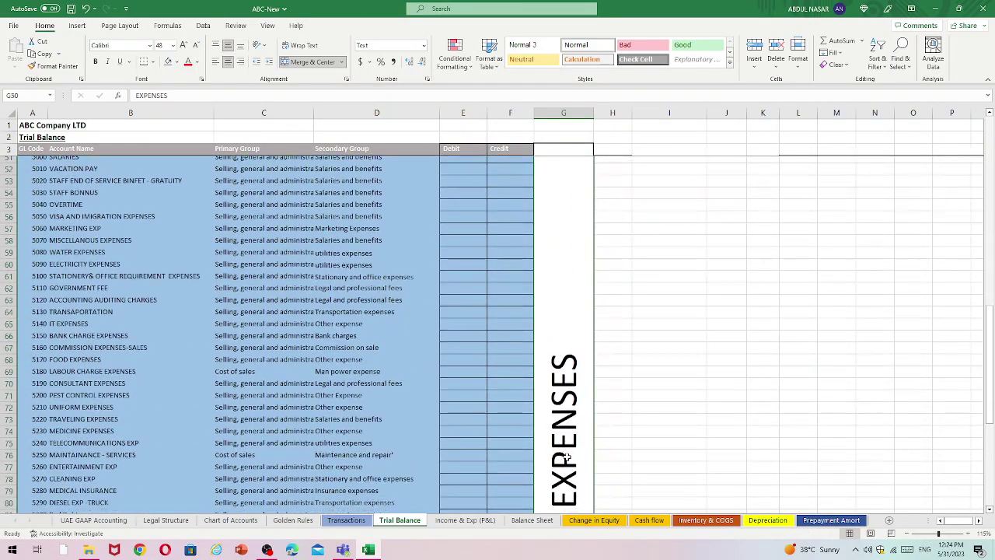
{"action": "scroll", "coordinate": [567, 457], "scroll_direction": "up", "scroll_amount": 16}
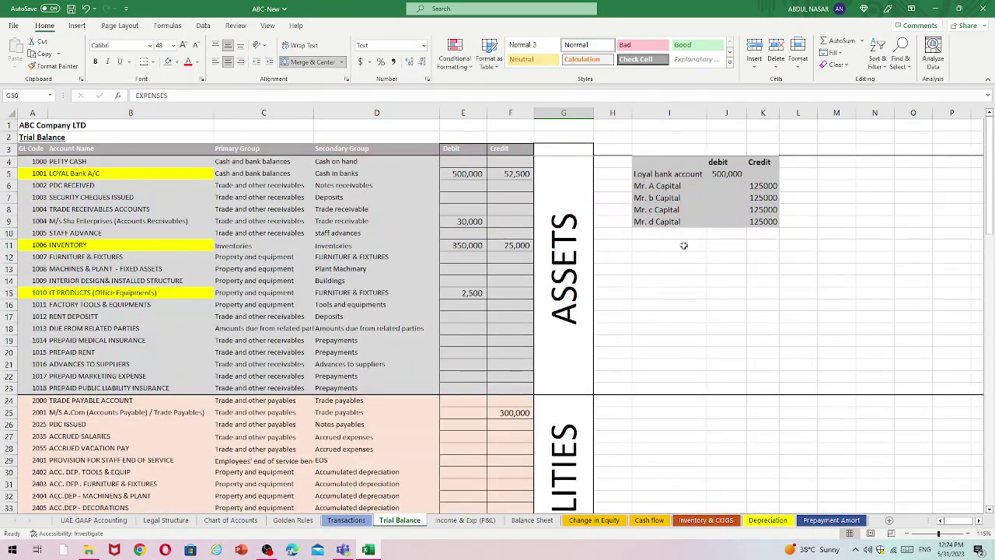
Step: Review the pasted entry in I4:K9 beside the ASSETS group and check the Transactions, Income & Exp (P&L) and Balance Sheet sheets for its effect
{"action": "left_click", "coordinate": [649, 162]}
{"action": "left_click_drag", "start_coordinate": [649, 161], "coordinate": [758, 221]}
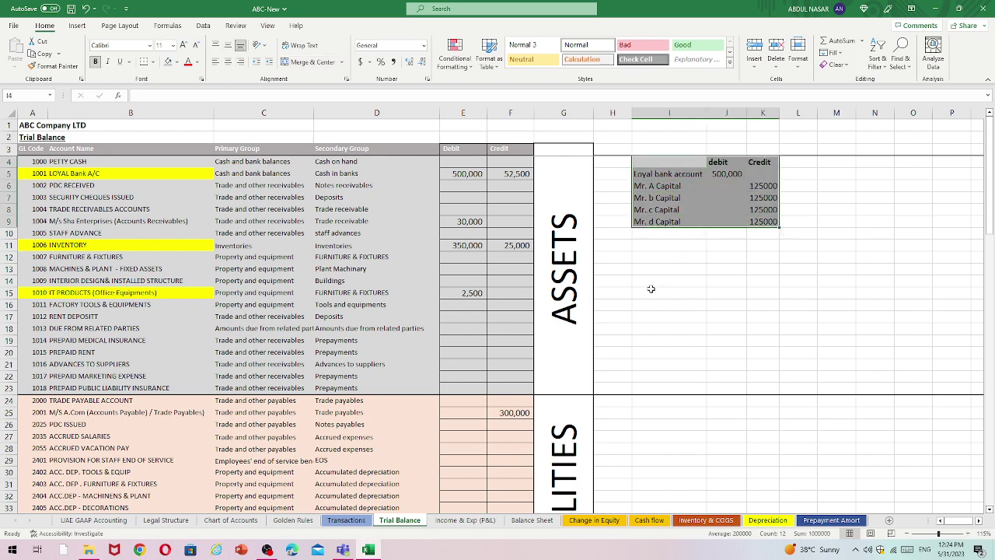
{"action": "left_click", "coordinate": [573, 337]}
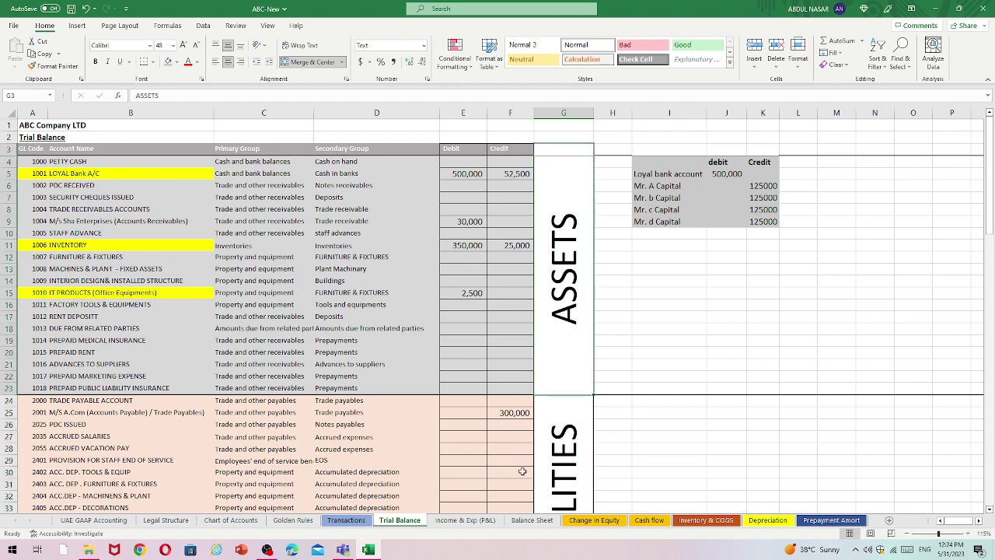
{"action": "left_click", "coordinate": [469, 519]}
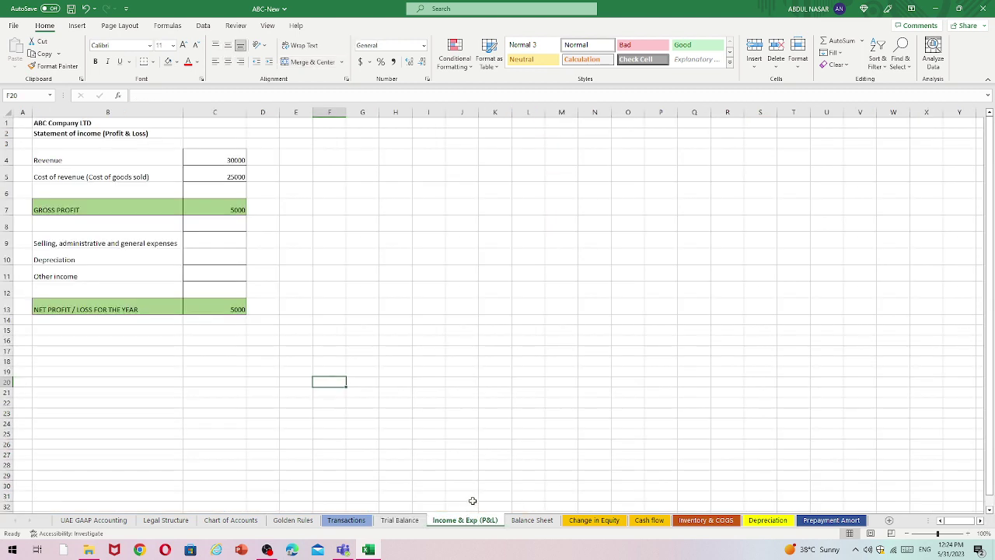
{"action": "left_click", "coordinate": [359, 520]}
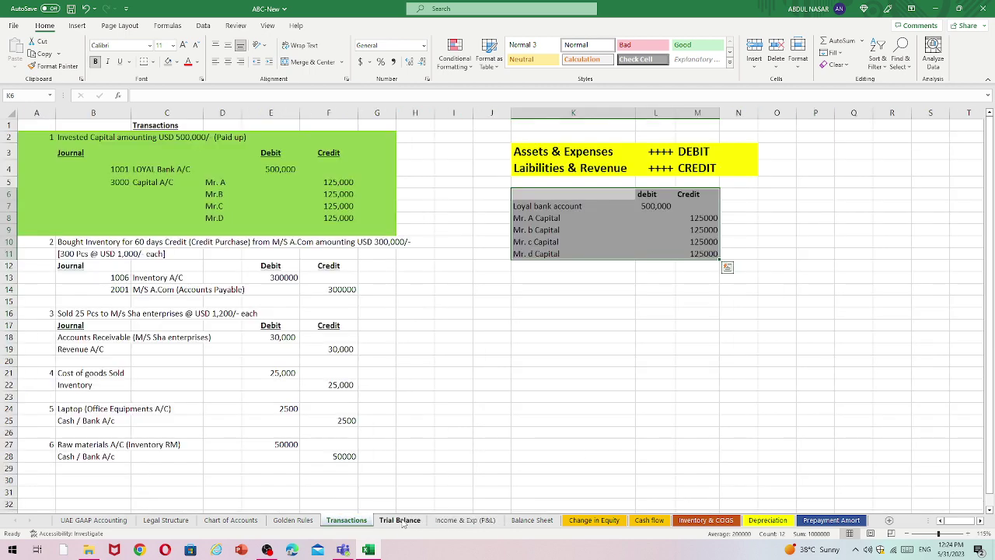
{"action": "left_click", "coordinate": [451, 520]}
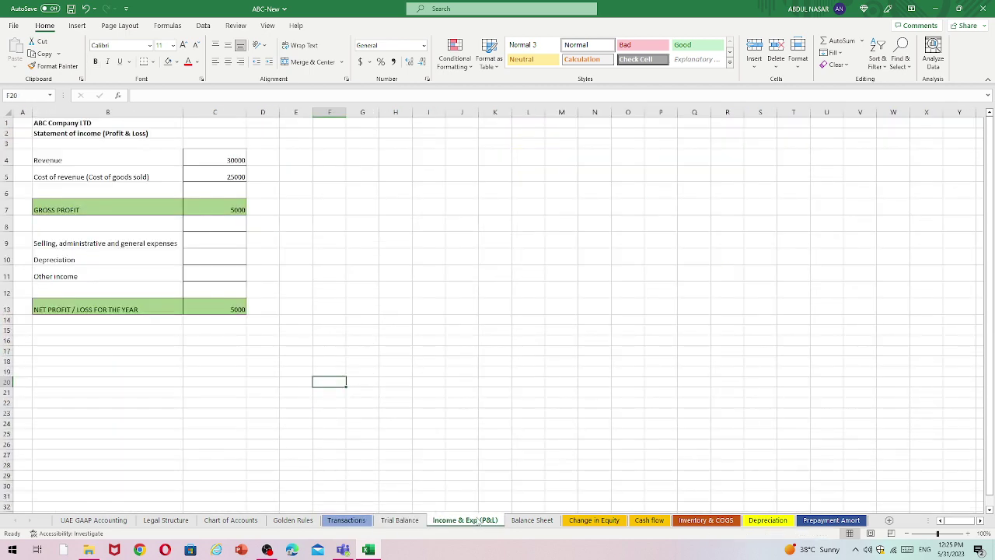
{"action": "left_click", "coordinate": [531, 520]}
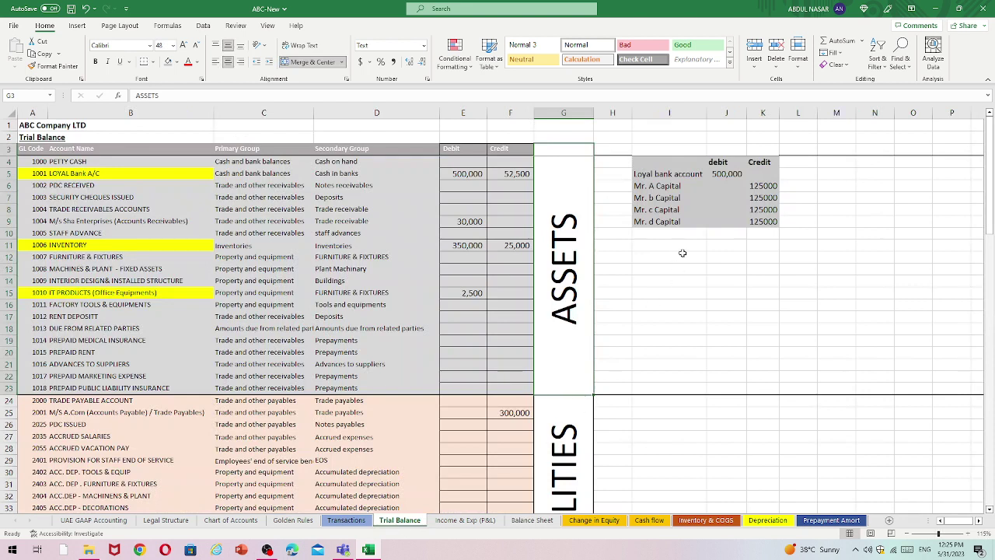
Step: Match the Loyal bank account debit in J5 to the LOYAL Bank A/C row B5:E5 of the trial balance
{"action": "left_click", "coordinate": [657, 176]}
{"action": "left_click", "coordinate": [722, 173]}
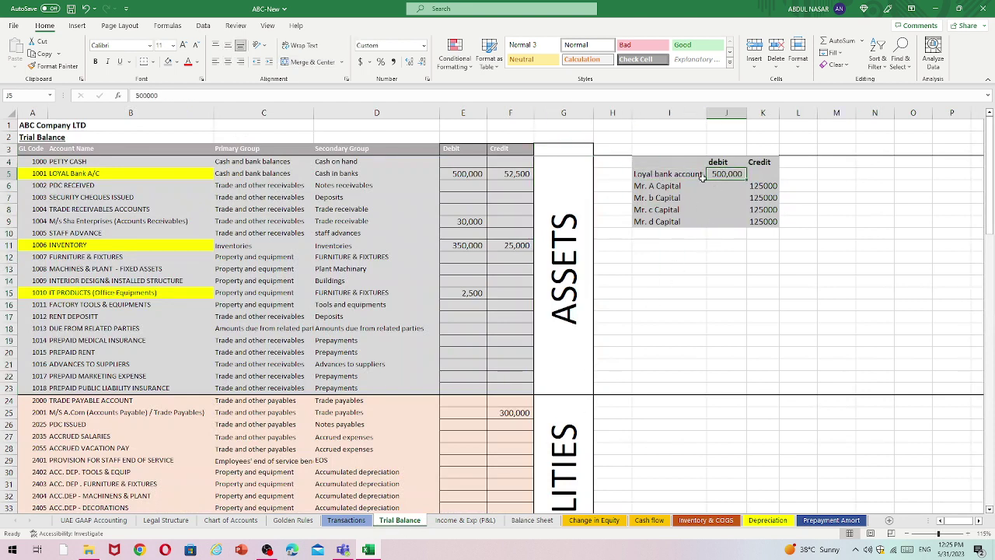
{"action": "left_click", "coordinate": [475, 174]}
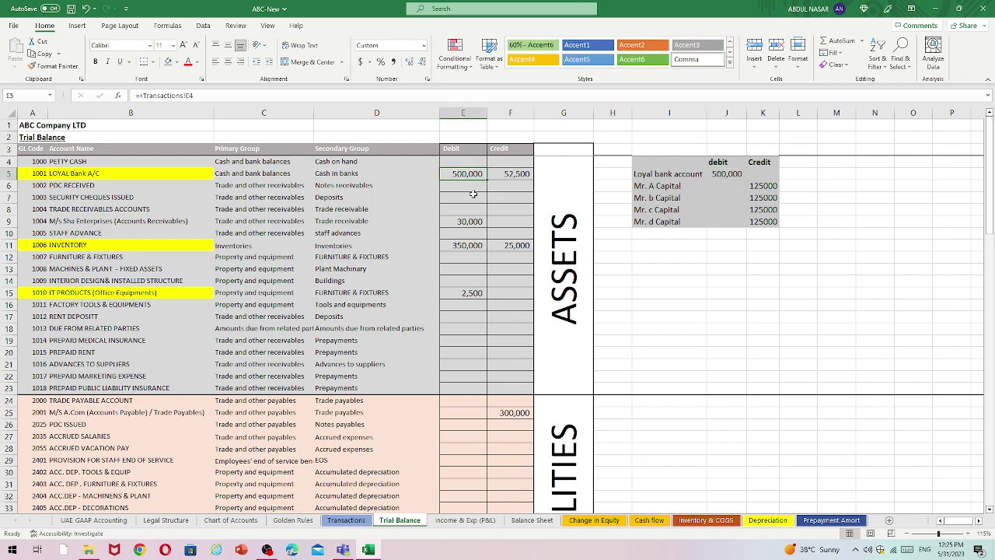
{"action": "left_click_drag", "start_coordinate": [107, 174], "coordinate": [467, 174]}
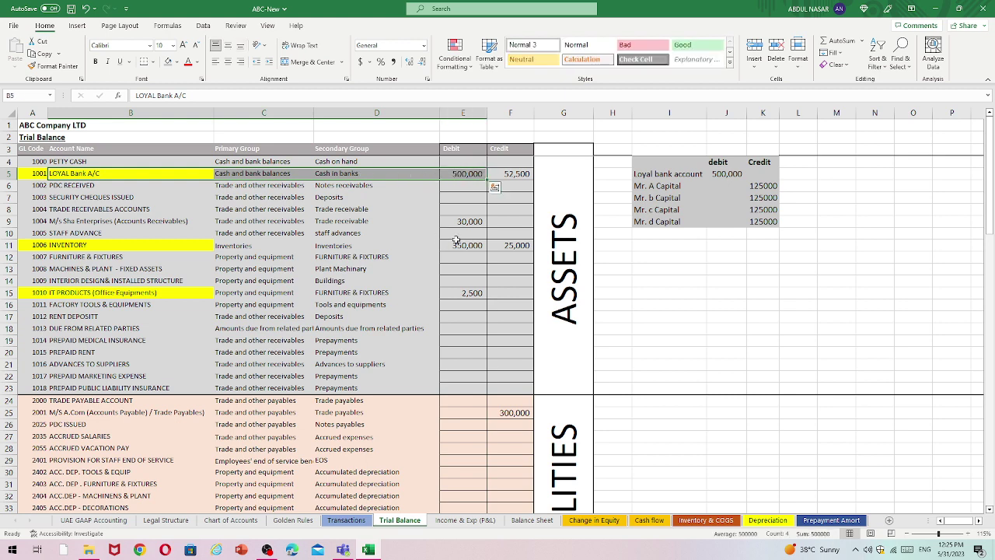
Step: Clear the LOYAL Bank A/C credit in F5 of the trial balance and check the Cash and bank balances line in the Balance Sheet
{"action": "left_click", "coordinate": [519, 174]}
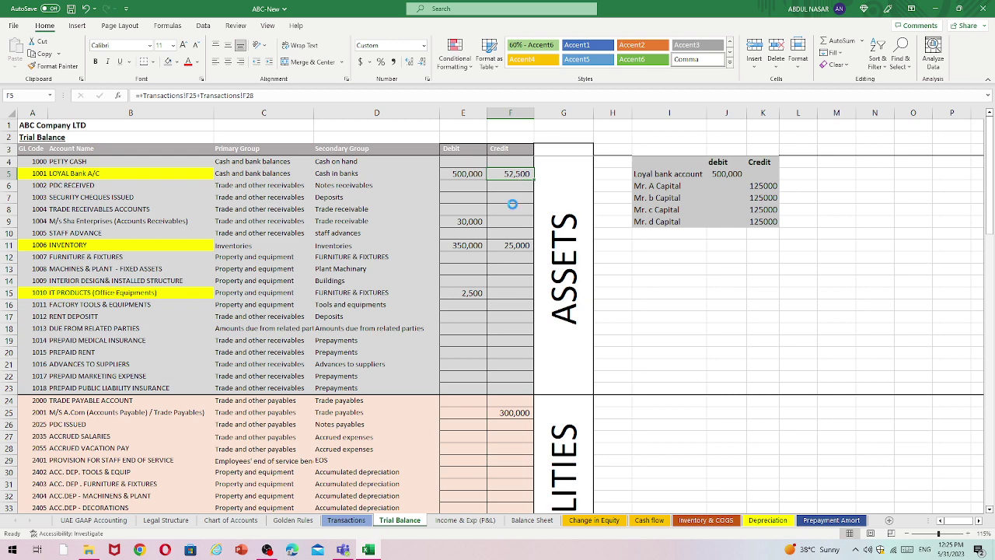
{"action": "key", "text": "Delete"}
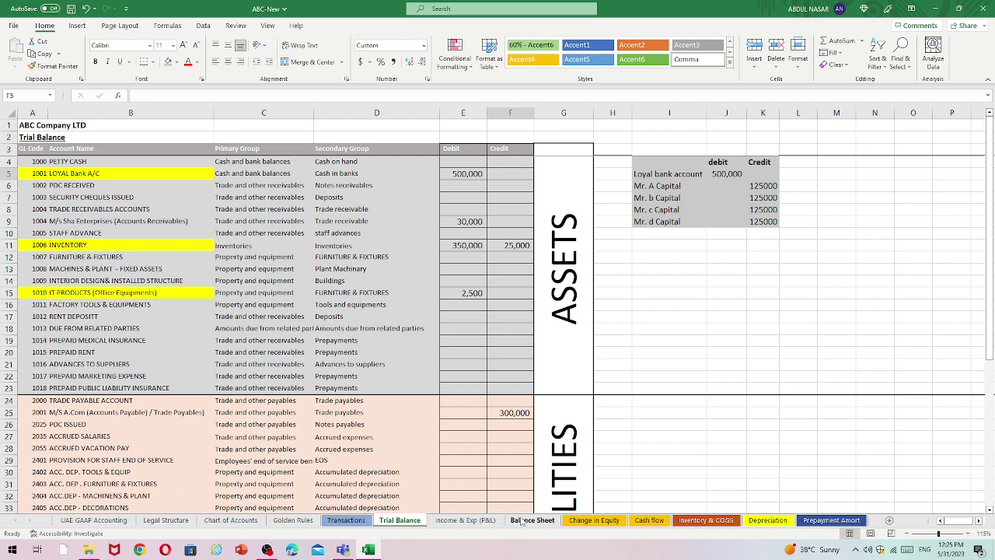
{"action": "left_click", "coordinate": [517, 521]}
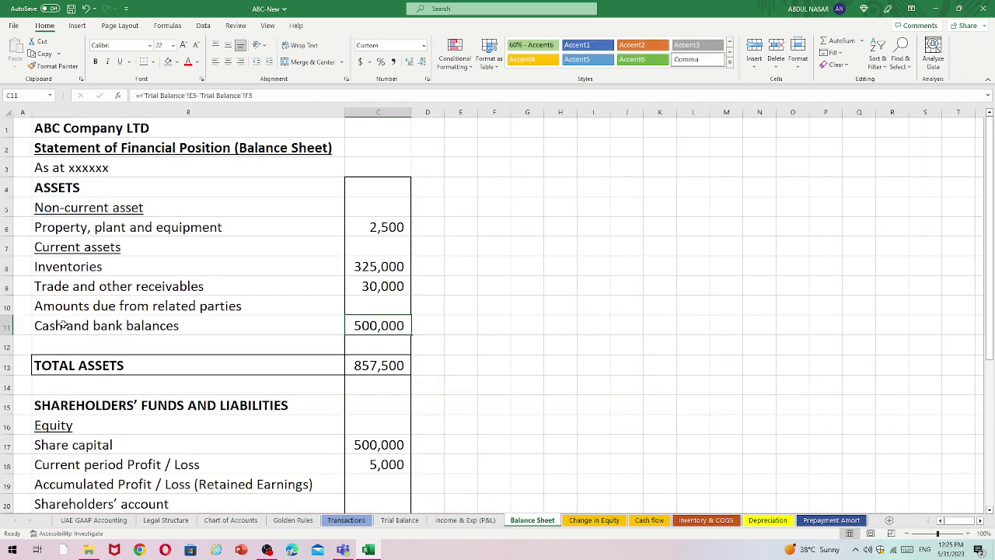
{"action": "left_click_drag", "start_coordinate": [62, 325], "coordinate": [356, 326]}
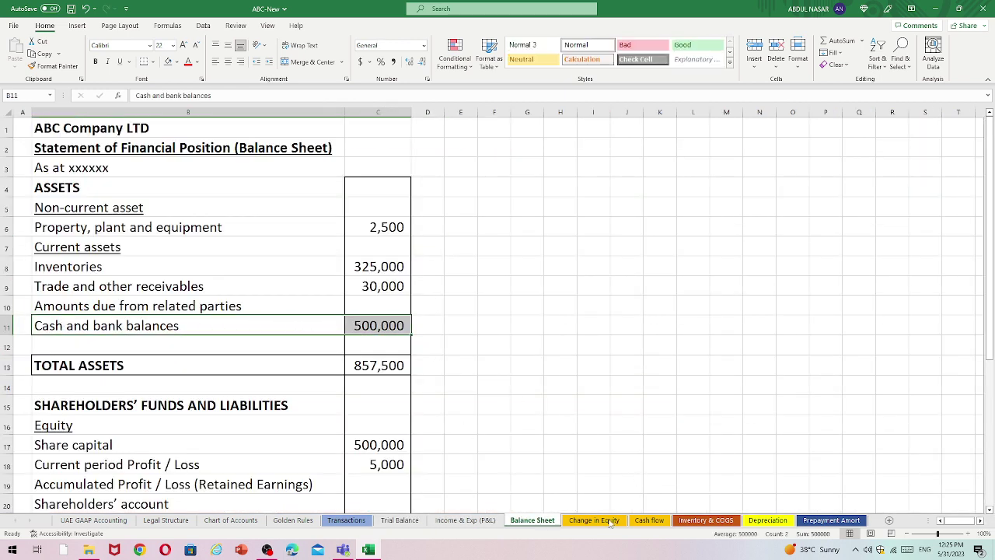
Step: Check the Cash and bank balances line in the Balance Sheet against the four capital accounts and credits in I6:K9 of the Trial Balance
{"action": "left_click", "coordinate": [379, 325]}
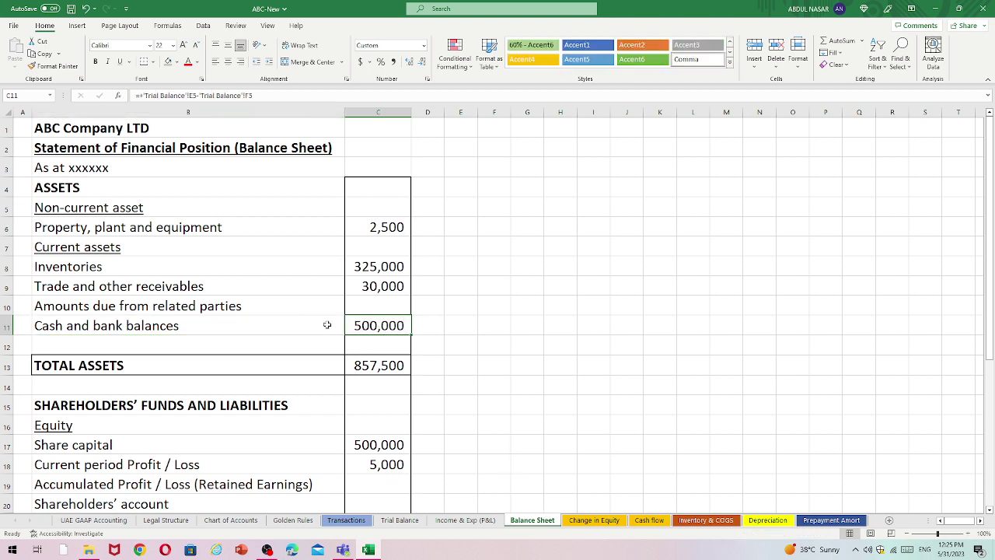
{"action": "left_click_drag", "start_coordinate": [235, 325], "coordinate": [371, 331]}
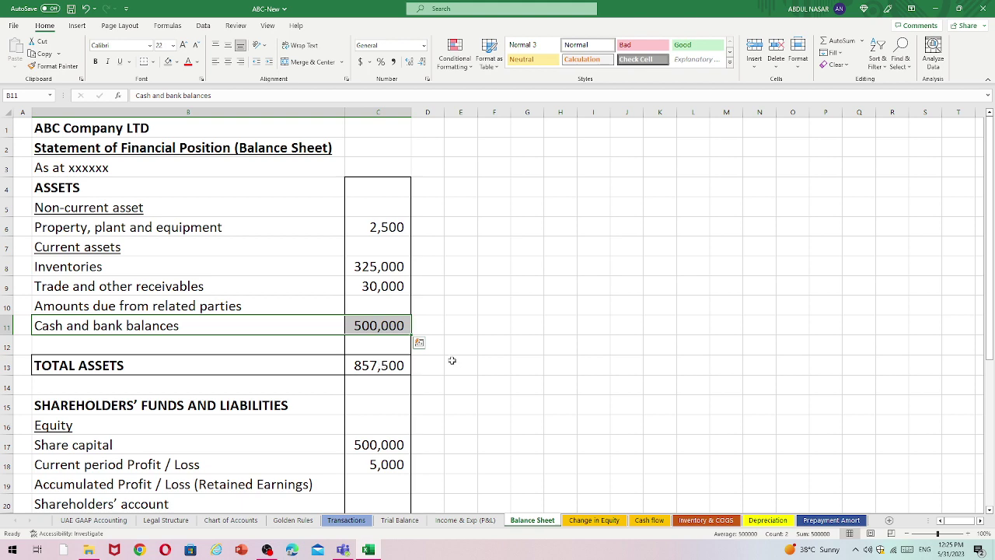
{"action": "left_click", "coordinate": [396, 520]}
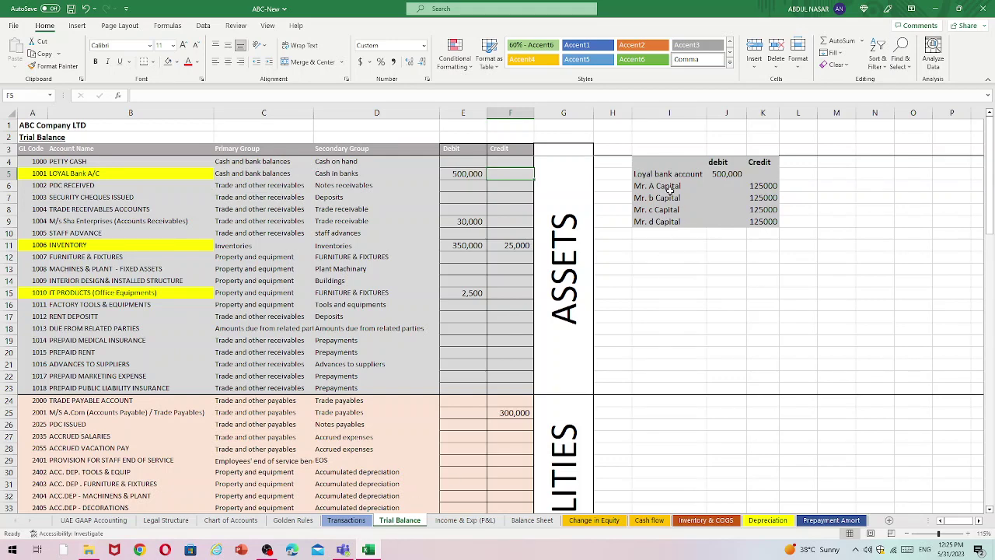
{"action": "left_click_drag", "start_coordinate": [669, 186], "coordinate": [668, 220]}
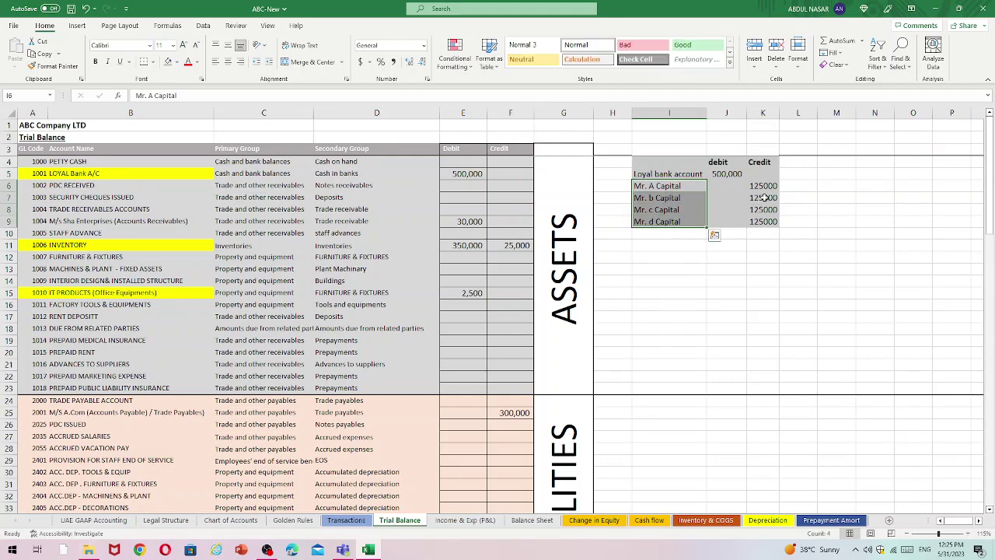
{"action": "left_click_drag", "start_coordinate": [763, 185], "coordinate": [764, 221]}
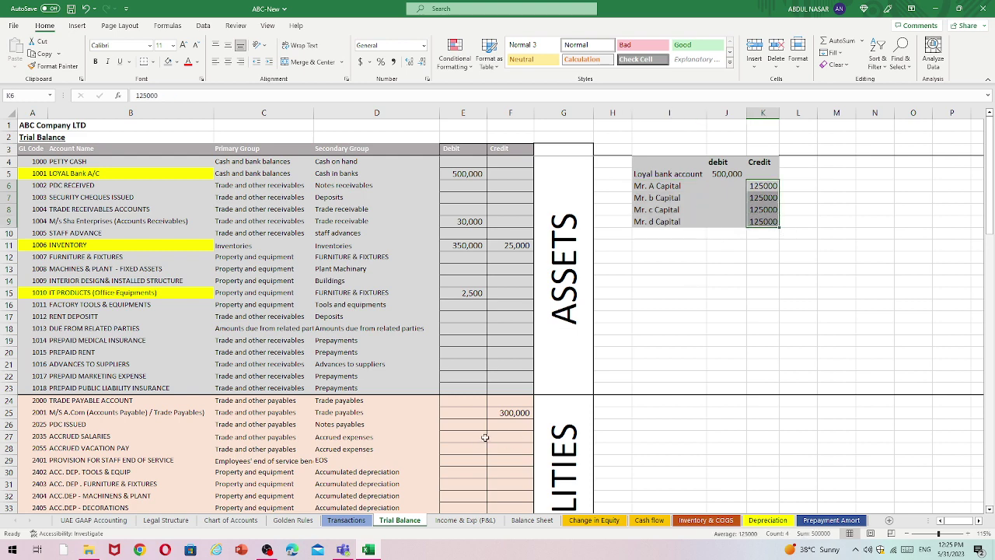
Step: Compare the Share capital line with the Cash and bank balances line in the Balance Sheet, including their source formulas
{"action": "left_click", "coordinate": [533, 520]}
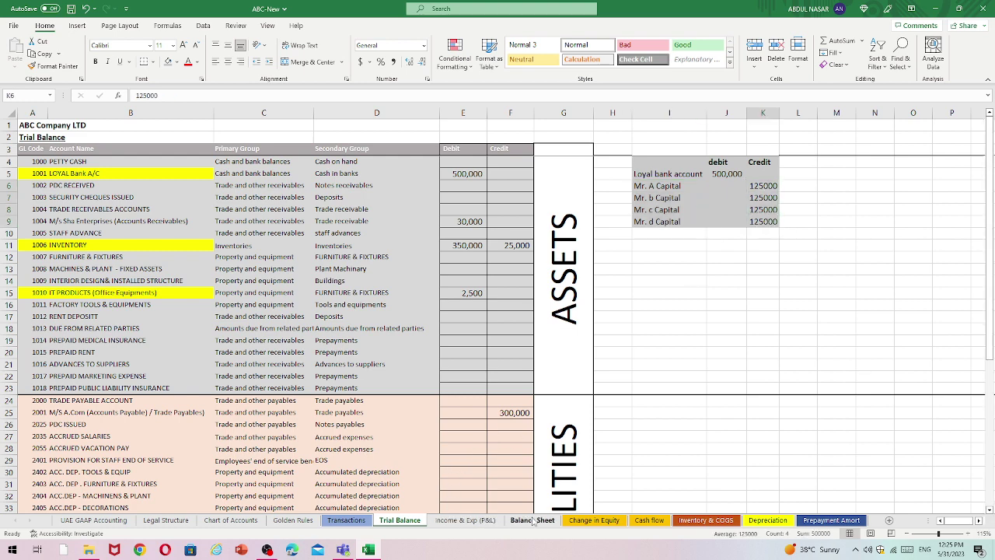
{"action": "left_click", "coordinate": [125, 448]}
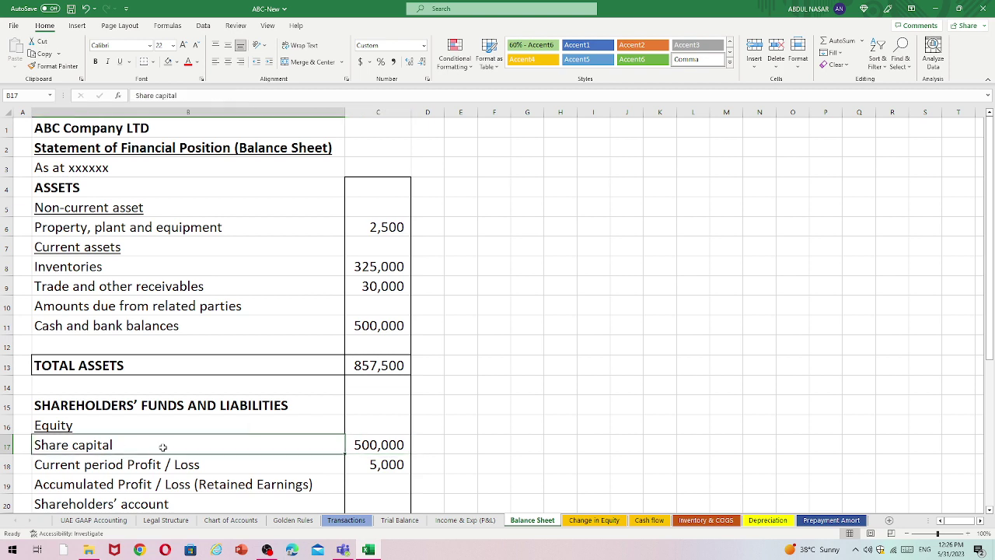
{"action": "left_click", "coordinate": [377, 445]}
{"action": "left_click", "coordinate": [379, 323]}
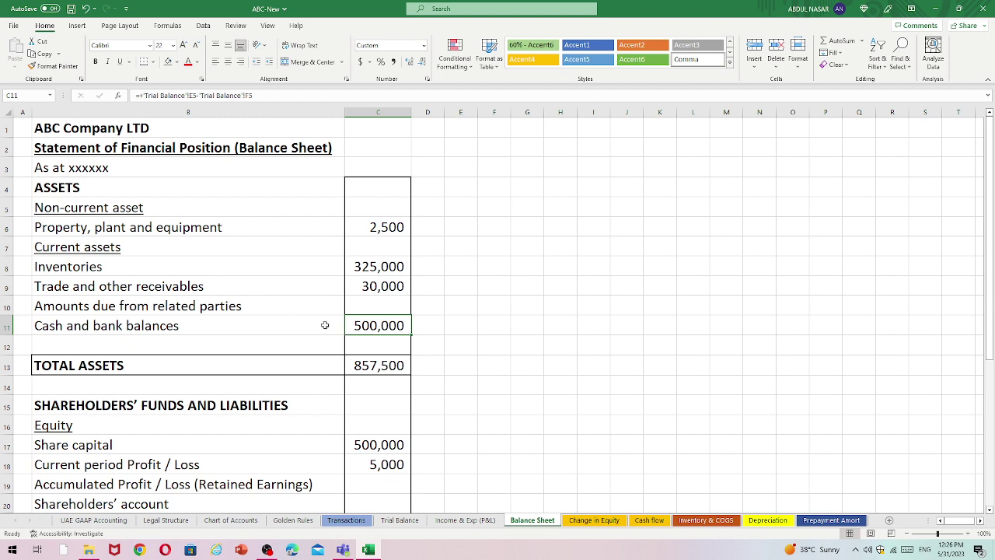
{"action": "left_click_drag", "start_coordinate": [190, 440], "coordinate": [375, 445]}
{"action": "left_click", "coordinate": [395, 329]}
{"action": "left_click", "coordinate": [385, 444]}
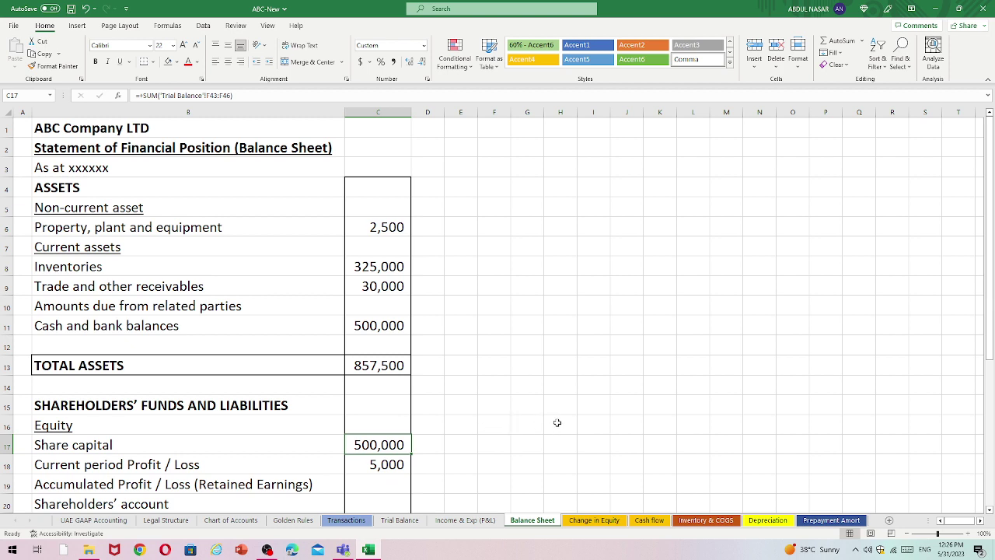
Step: Review the Share Capital and Total comprehensive profit / loss lines in the Change in Equity sheet
{"action": "left_click", "coordinate": [593, 520]}
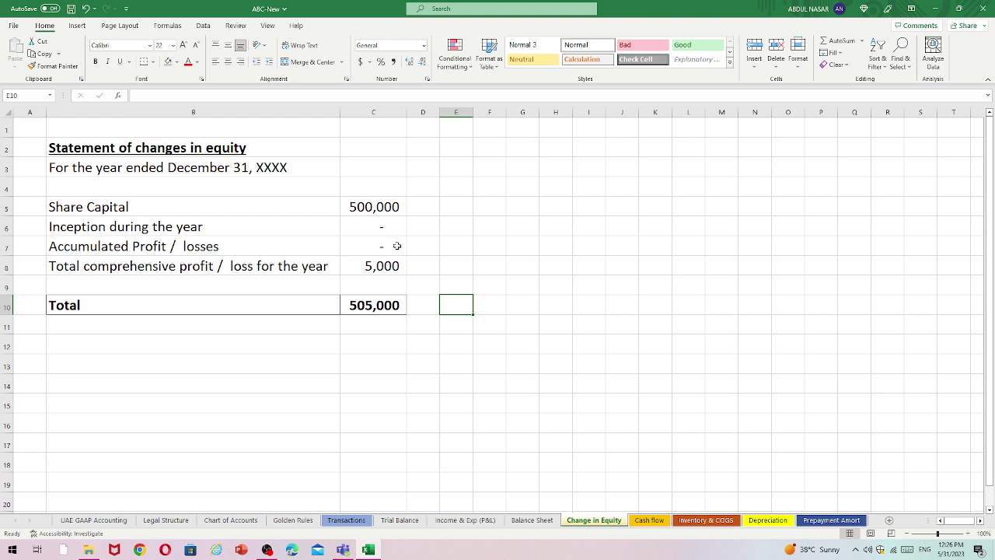
{"action": "left_click", "coordinate": [362, 206]}
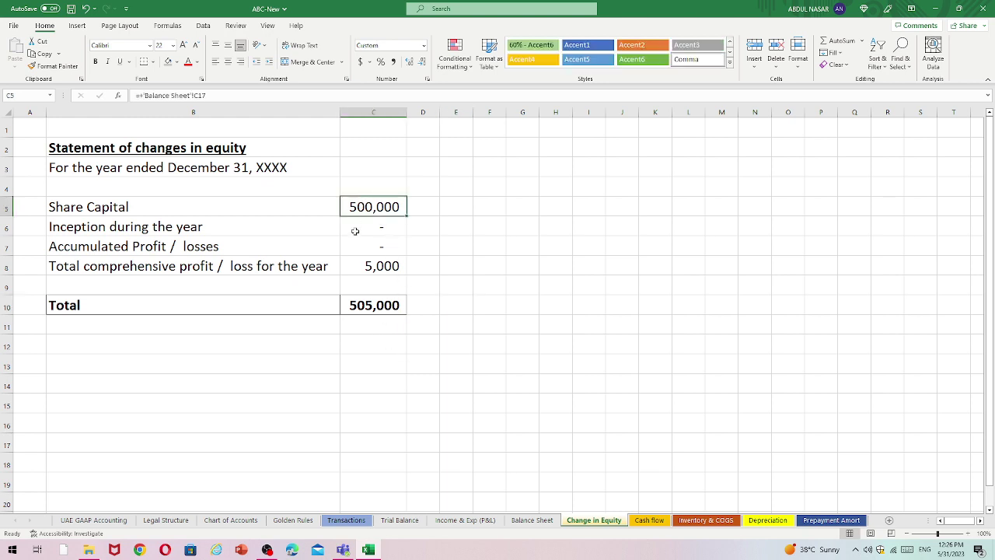
{"action": "left_click", "coordinate": [387, 265]}
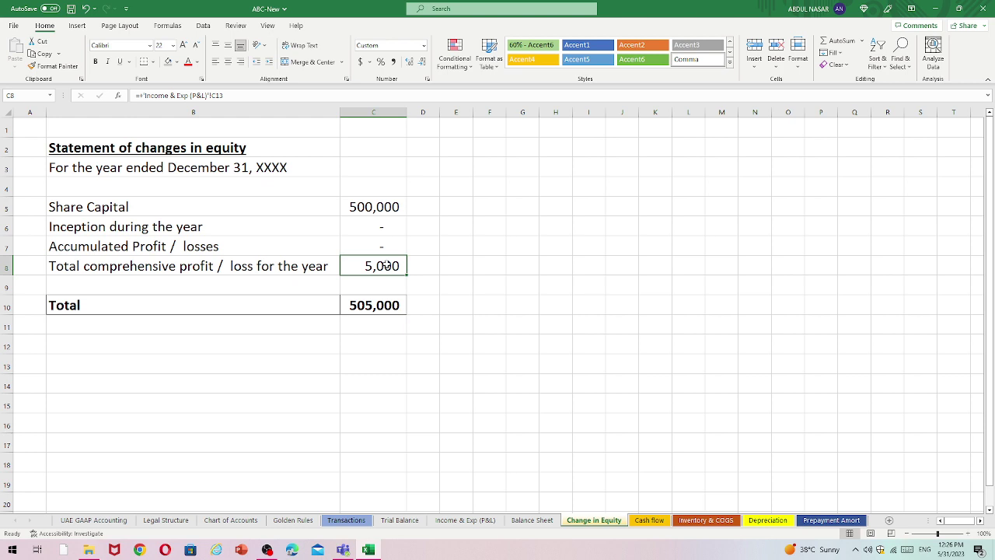
{"action": "left_click", "coordinate": [378, 210]}
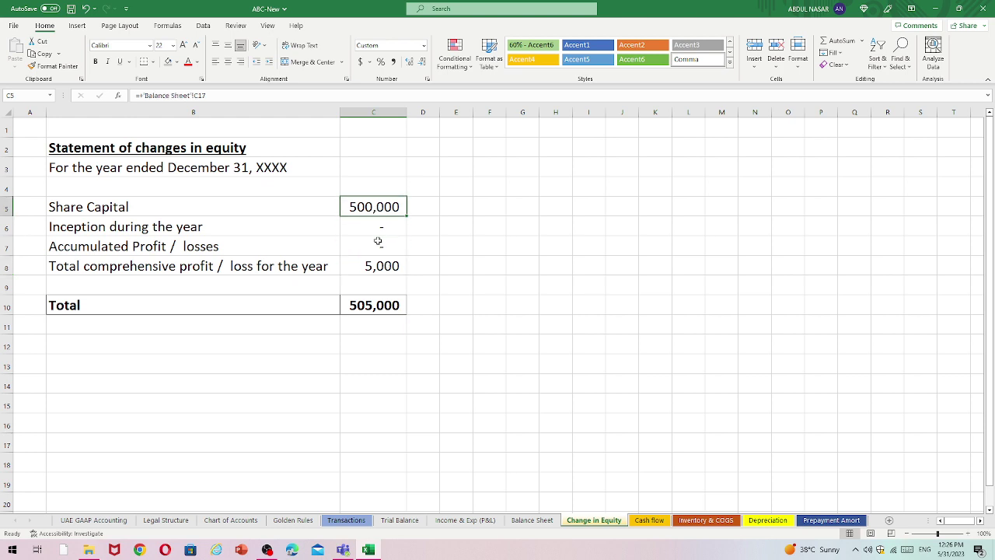
{"action": "left_click", "coordinate": [180, 205]}
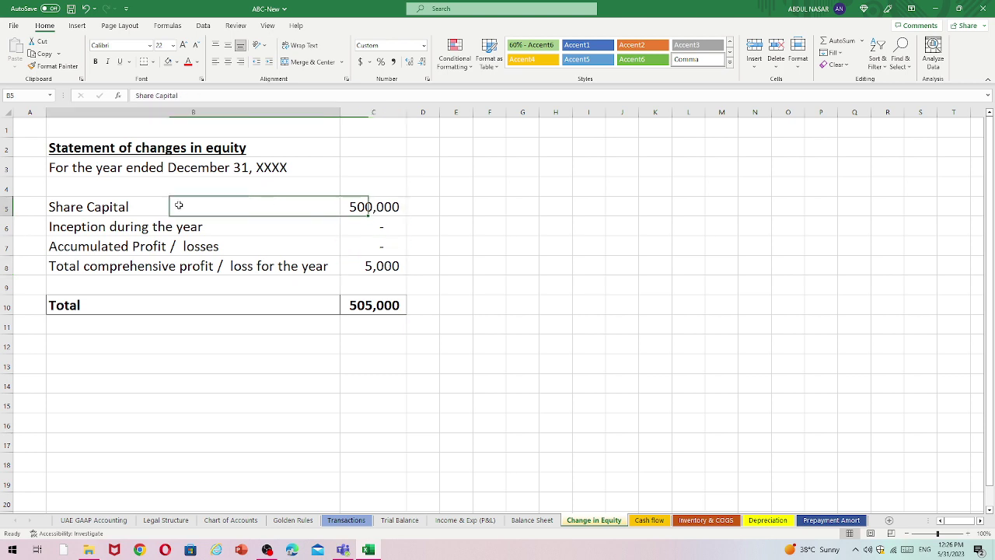
{"action": "left_click", "coordinate": [366, 206]}
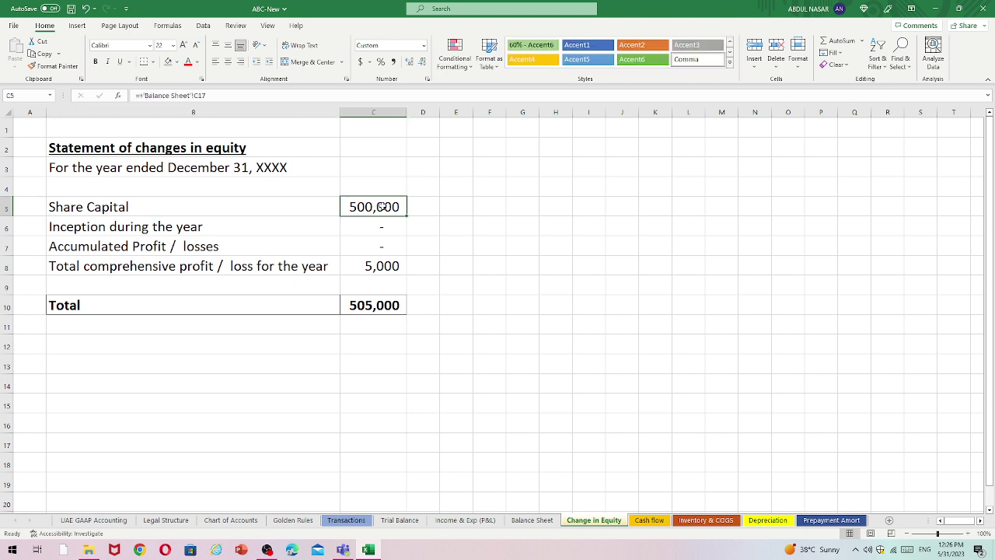
Step: Look through the Cash flow, Inventory & COGS and Depreciation sheets, including the depreciation journal entry
{"action": "left_click", "coordinate": [648, 520]}
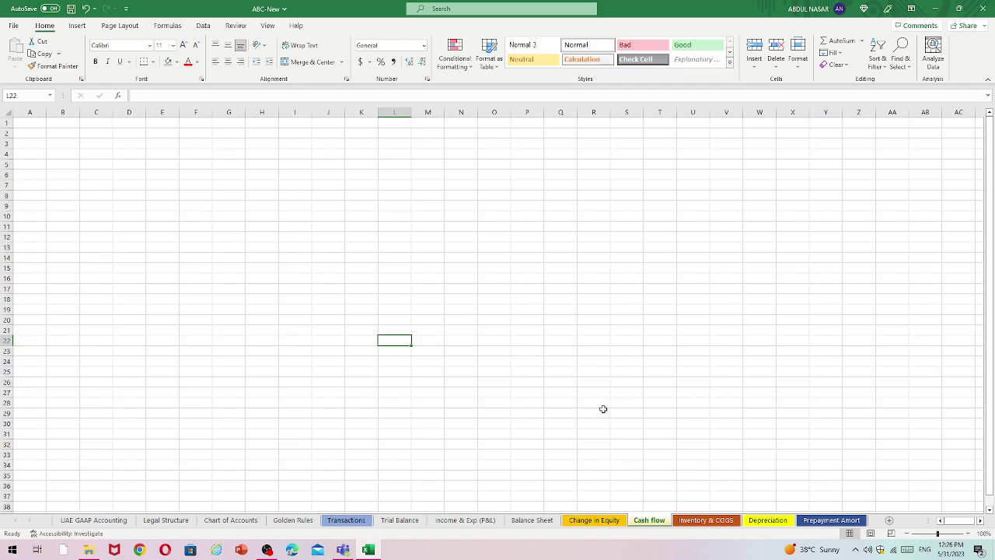
{"action": "left_click", "coordinate": [691, 523]}
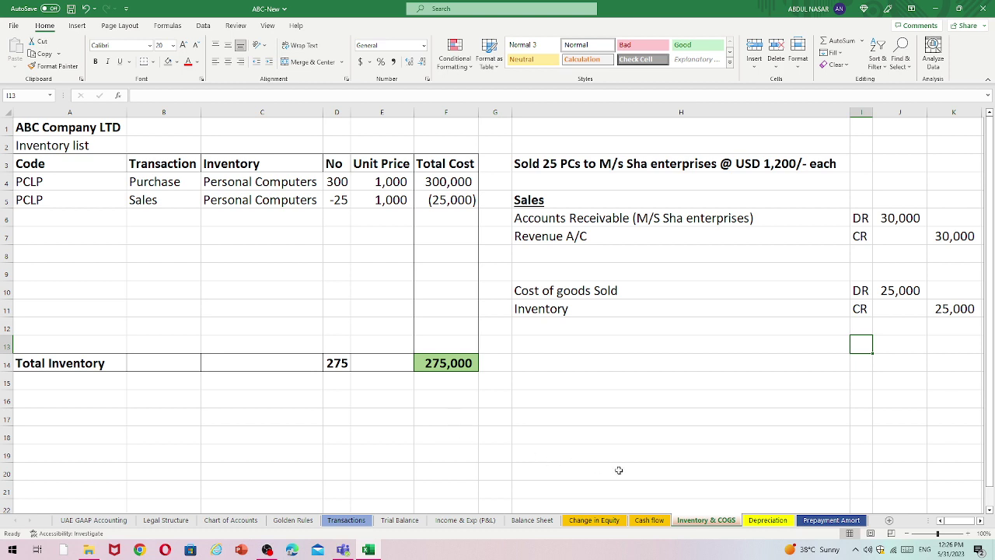
{"action": "left_click", "coordinate": [759, 522]}
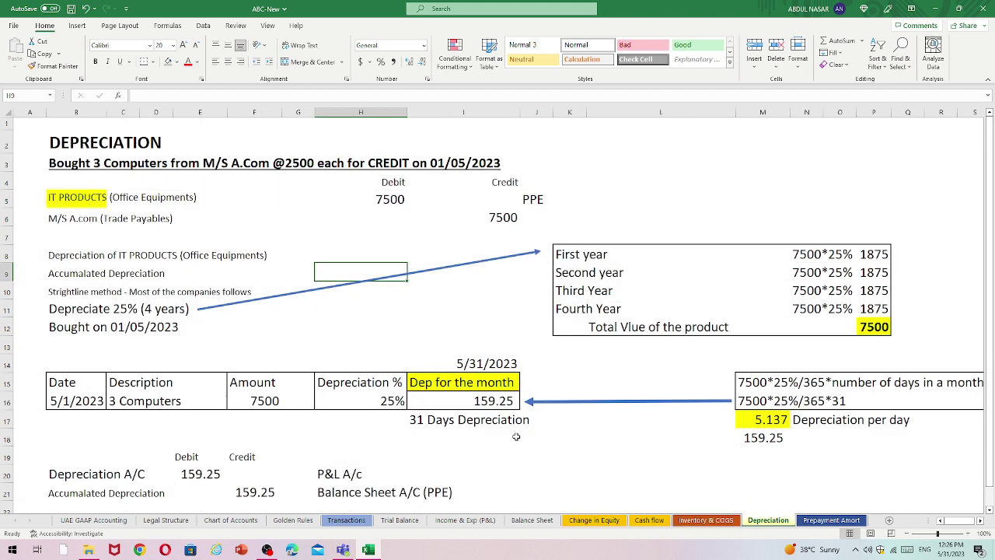
{"action": "scroll", "coordinate": [492, 441], "scroll_direction": "down", "scroll_amount": 5}
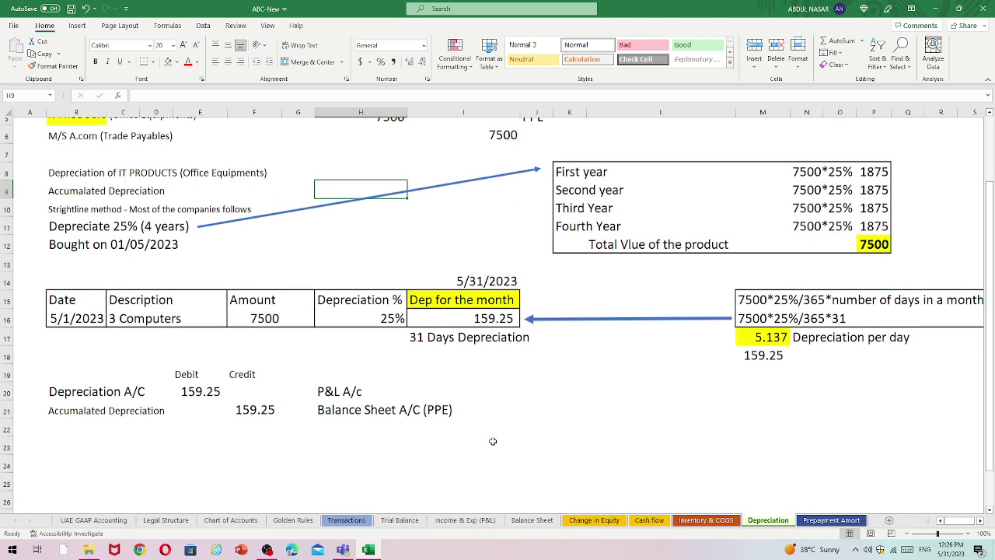
{"action": "scroll", "coordinate": [493, 440], "scroll_direction": "up", "scroll_amount": 5}
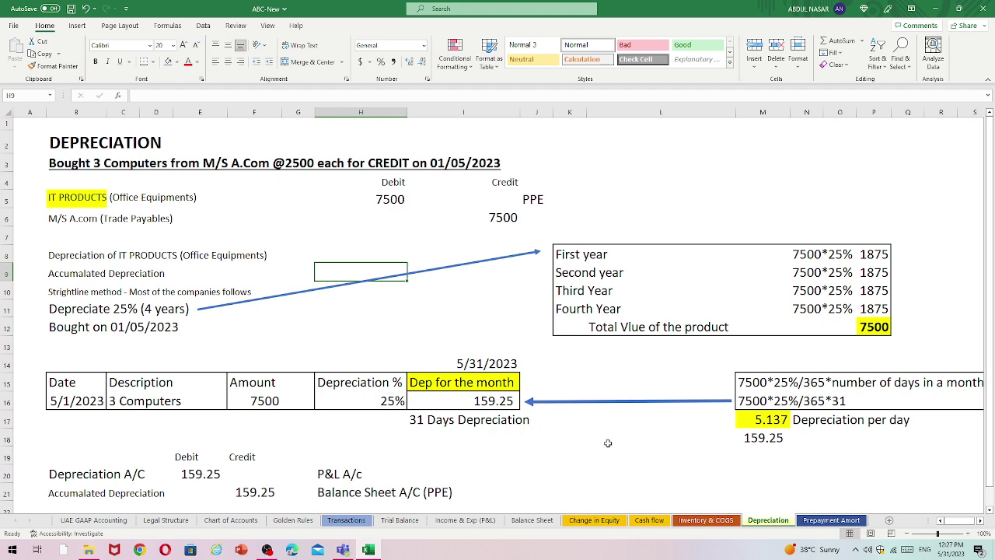
Step: Examine the Rent Advance schedule in the Prepayment Amort sheet, covering the payment, the August formula and the monthly columns D22:P22
{"action": "left_click", "coordinate": [818, 522]}
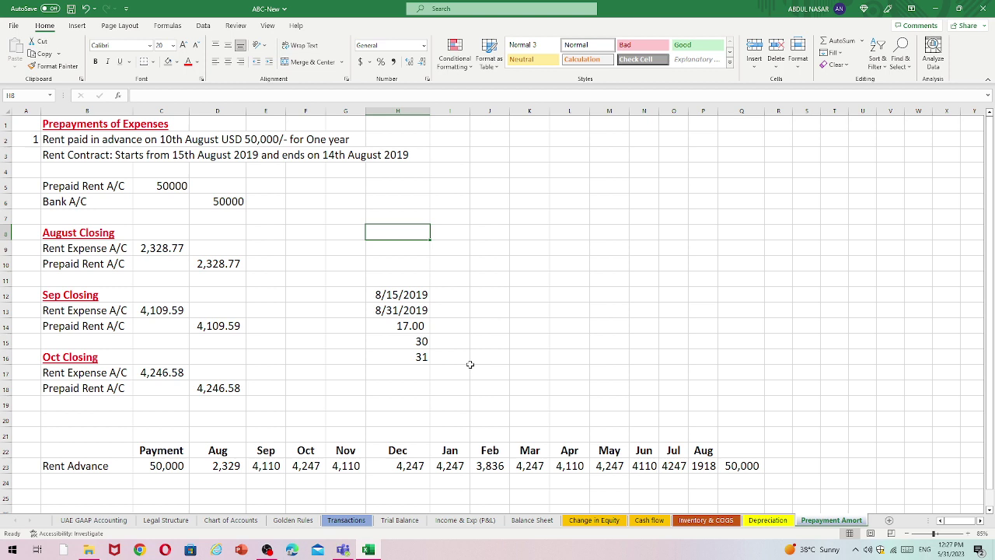
{"action": "left_click", "coordinate": [180, 466]}
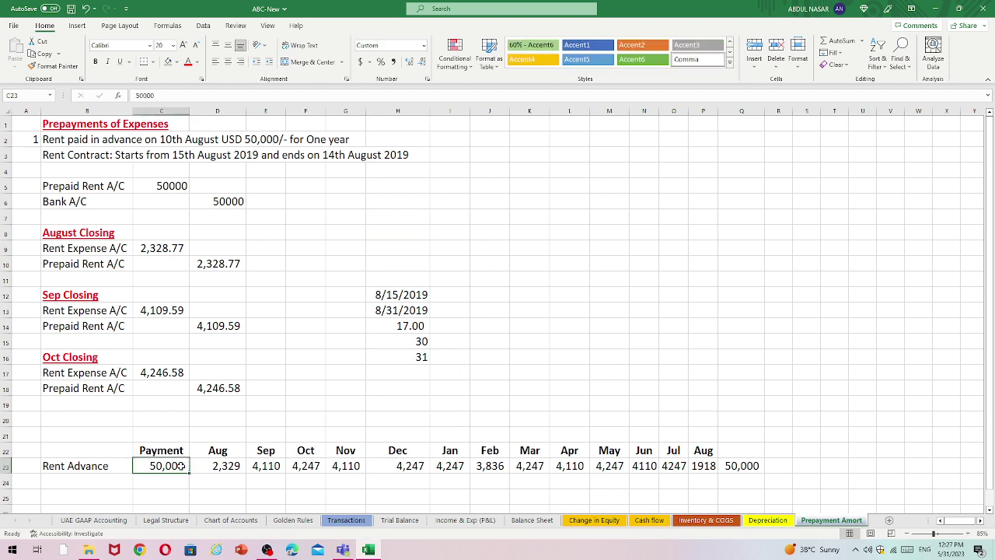
{"action": "left_click", "coordinate": [233, 467]}
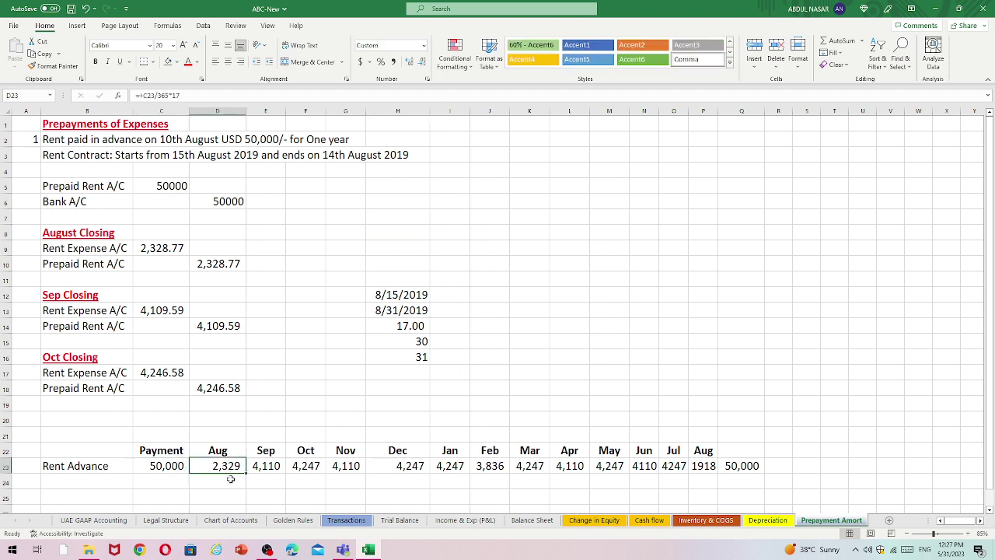
{"action": "left_click_drag", "start_coordinate": [225, 450], "coordinate": [691, 454]}
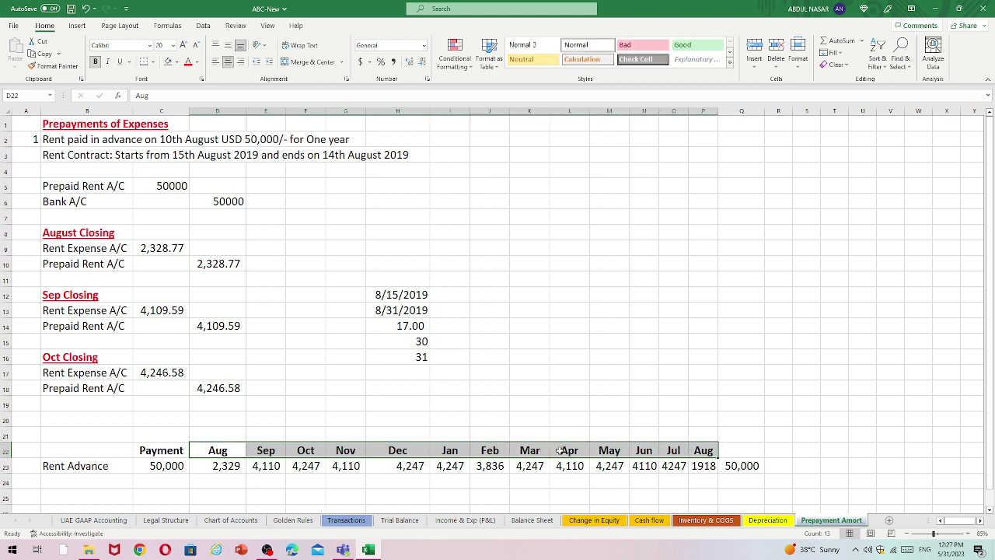
{"action": "left_click", "coordinate": [270, 484]}
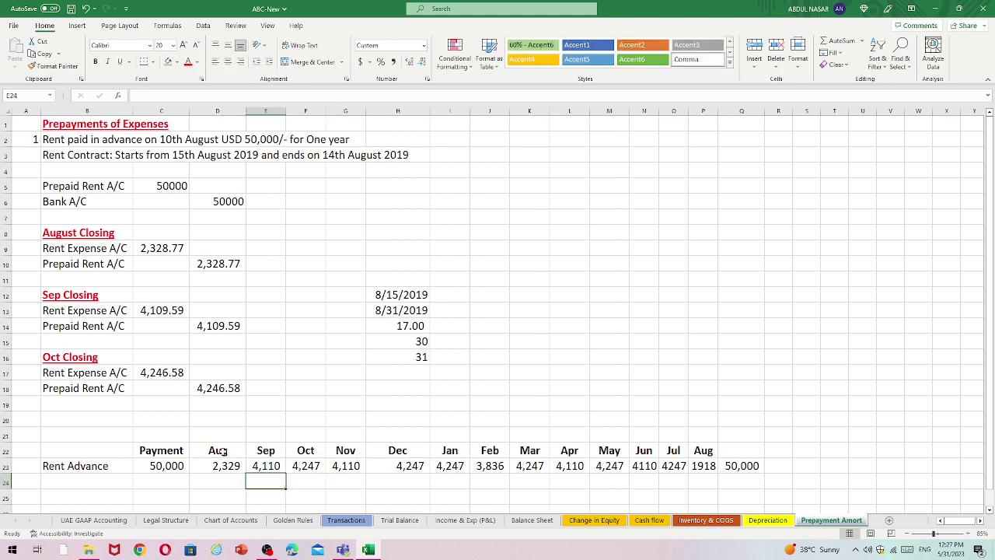
{"action": "left_click_drag", "start_coordinate": [218, 451], "coordinate": [691, 453]}
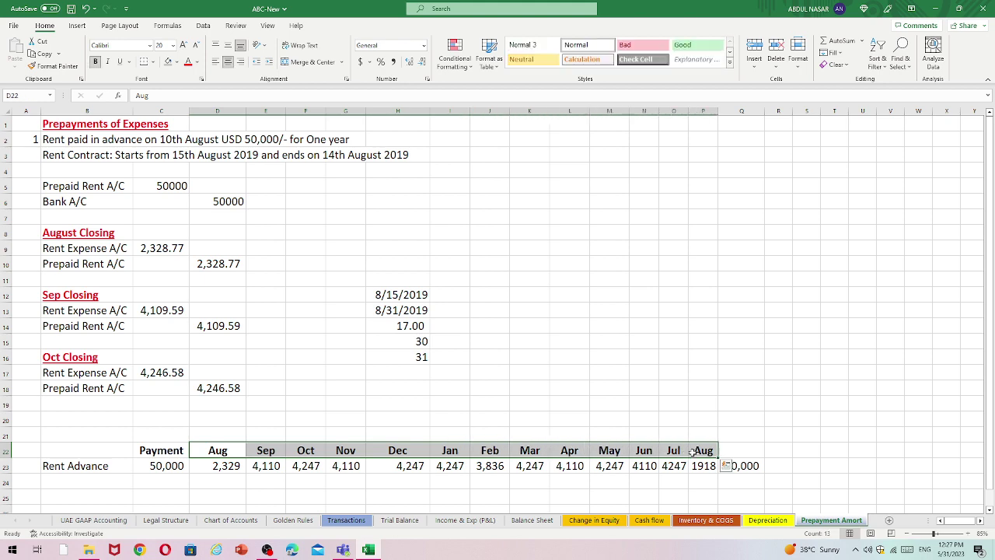
{"action": "left_click", "coordinate": [529, 486]}
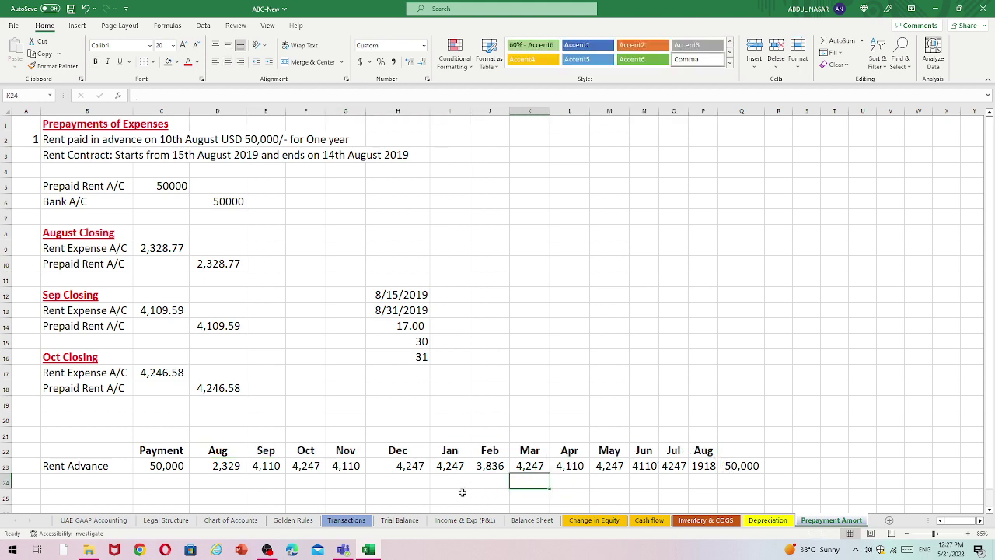
Step: Review the full topic outline in B1:O19 of the UAE GAAP Accounting sheet
{"action": "left_click", "coordinate": [93, 520]}
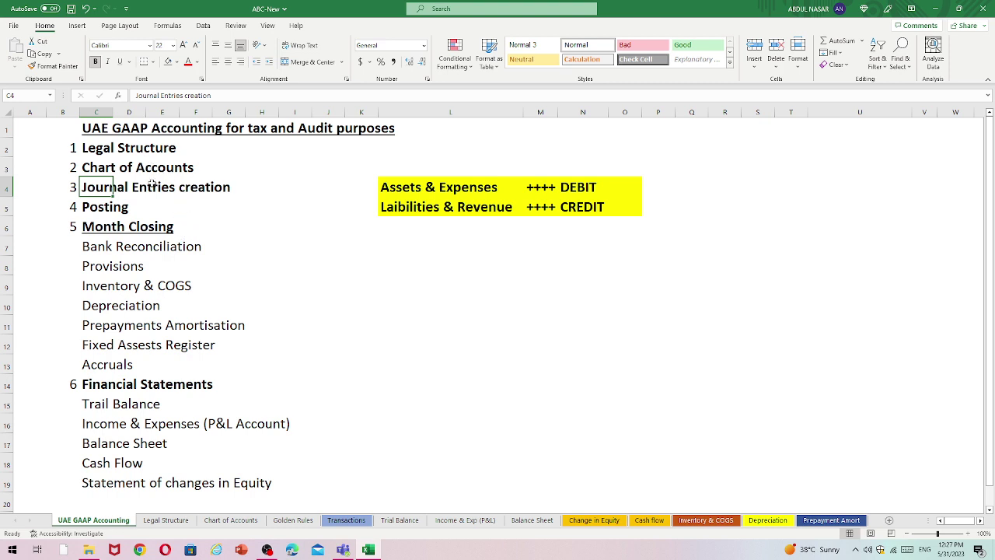
{"action": "left_click", "coordinate": [74, 129]}
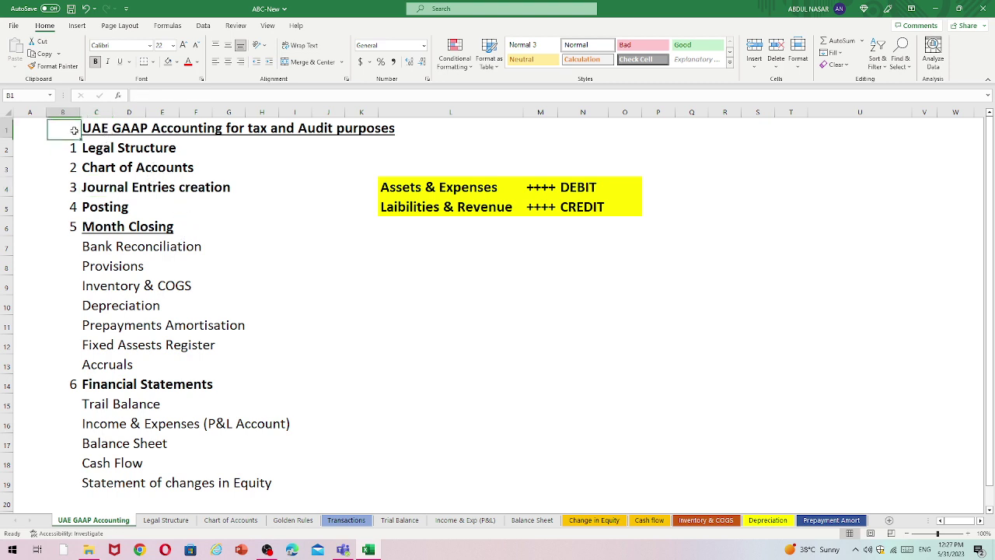
{"action": "left_click_drag", "start_coordinate": [74, 129], "coordinate": [627, 482]}
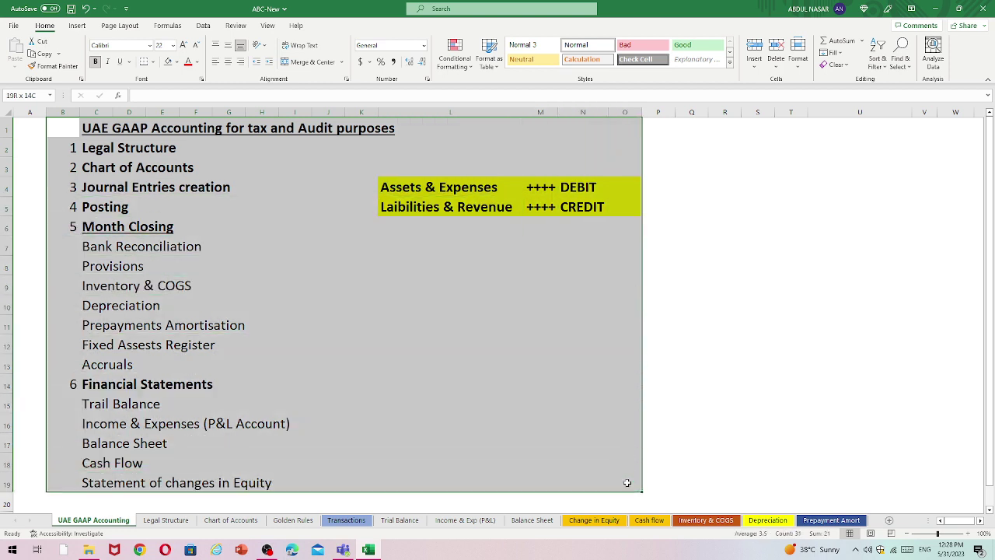
{"action": "left_click", "coordinate": [327, 311]}
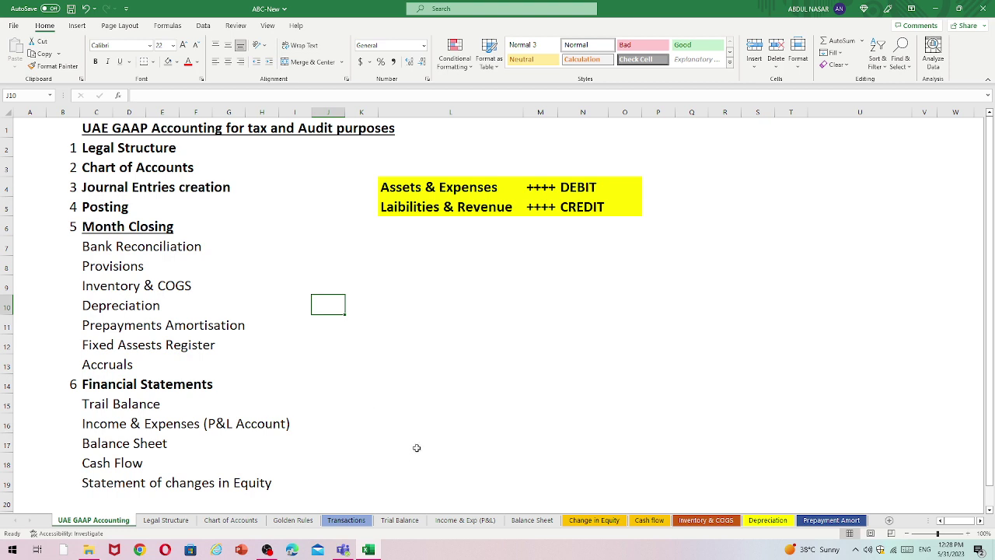
Step: Highlight the debit and credit rule for assets, expenses, liabilities and revenue in L4:O5 of the outline, then clear the selection
{"action": "left_click", "coordinate": [395, 189]}
{"action": "left_click_drag", "start_coordinate": [396, 188], "coordinate": [613, 212]}
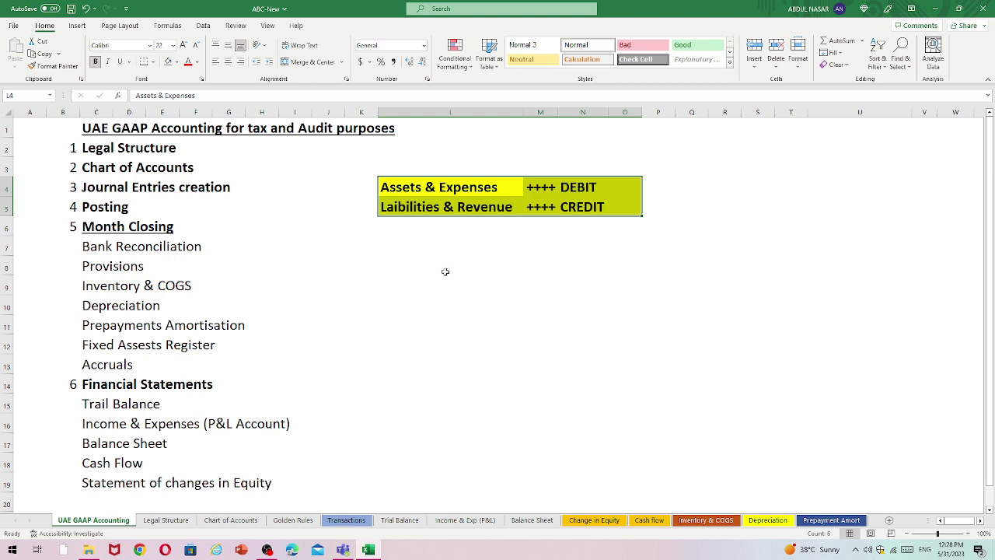
{"action": "left_click", "coordinate": [444, 238]}
{"action": "left_click", "coordinate": [409, 187]}
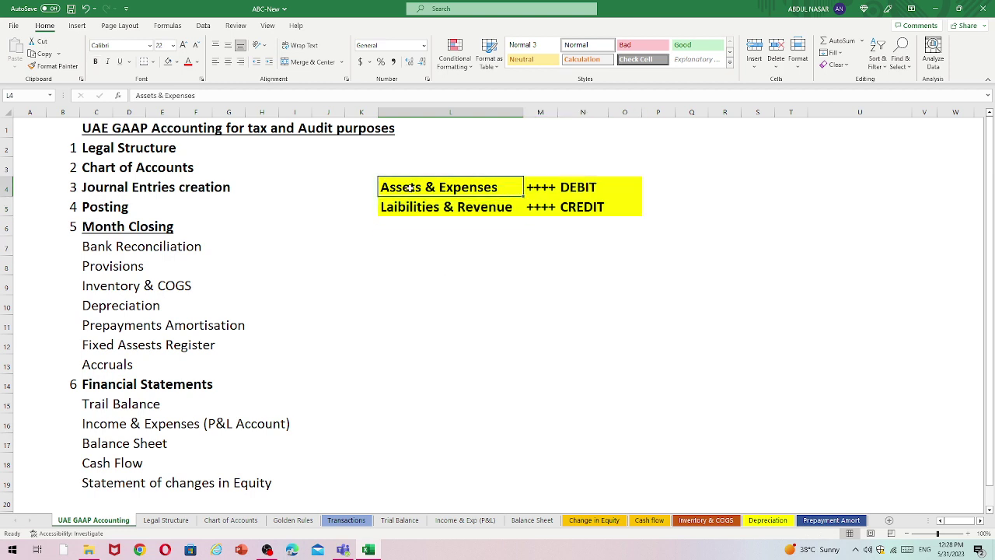
{"action": "left_click_drag", "start_coordinate": [409, 187], "coordinate": [628, 203]}
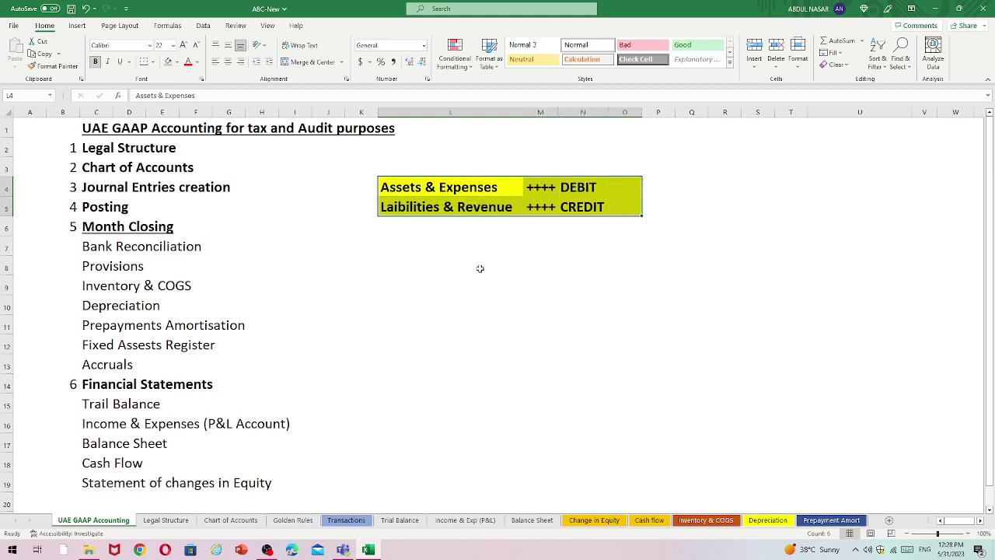
{"action": "left_click", "coordinate": [411, 305]}
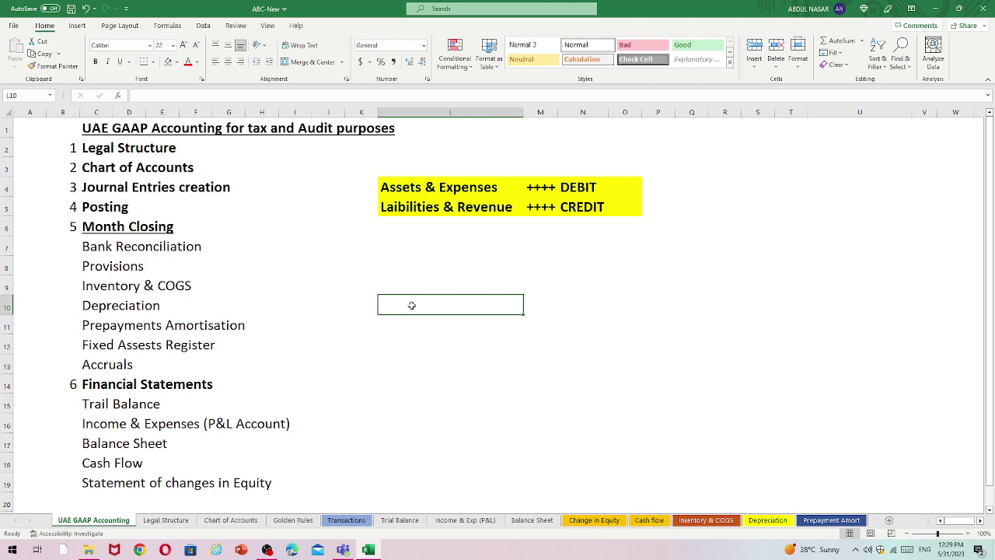
{"action": "left_click", "coordinate": [267, 550]}
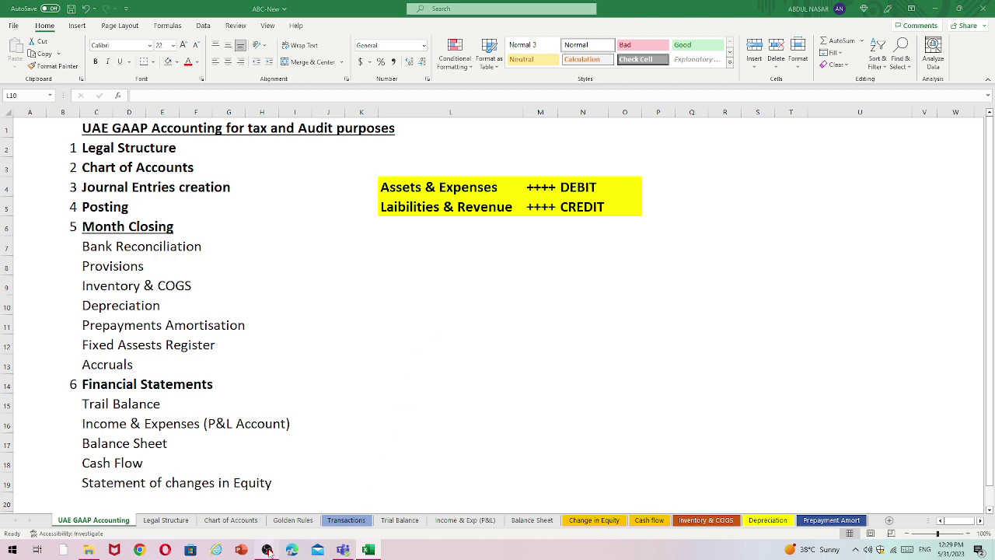